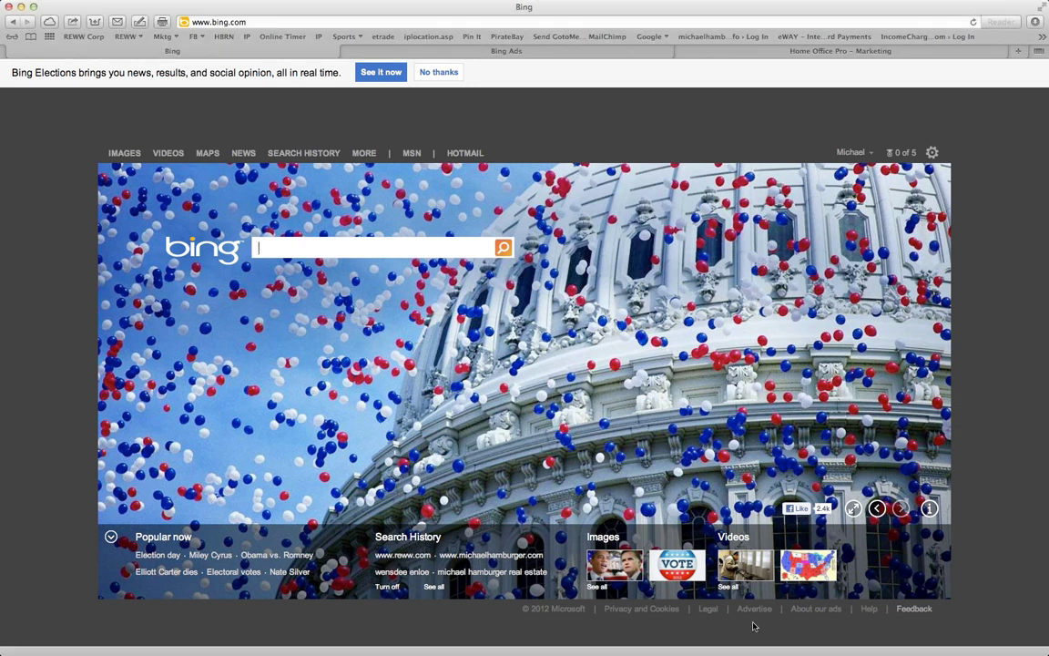
Go from Bing's Advertise footer link to the Bing Ads 'Sign up now' form
click(761, 614)
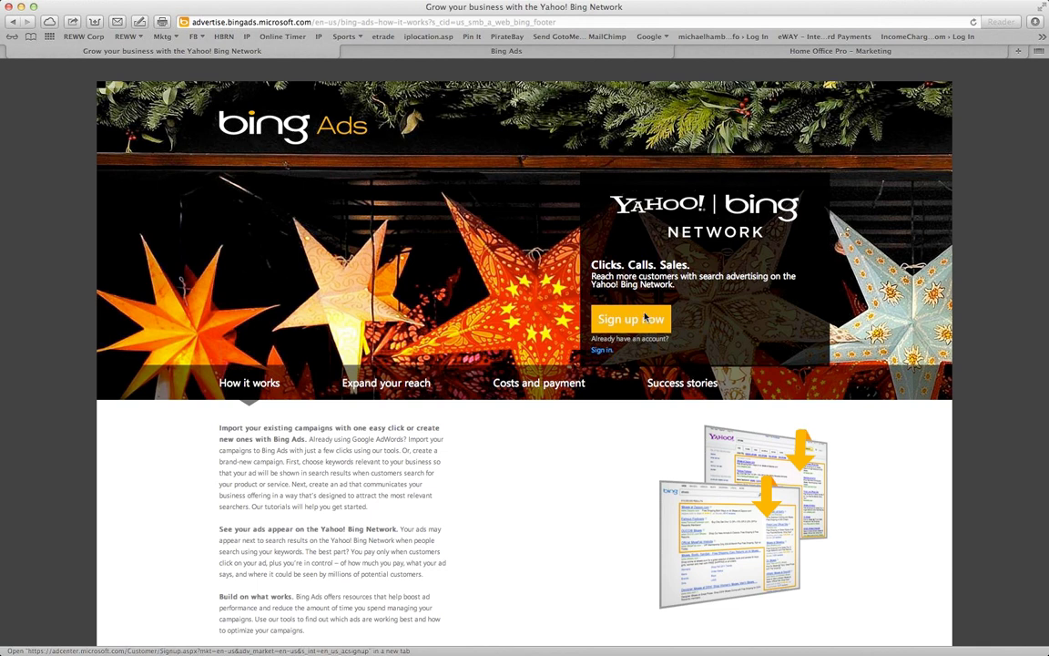
click(646, 318)
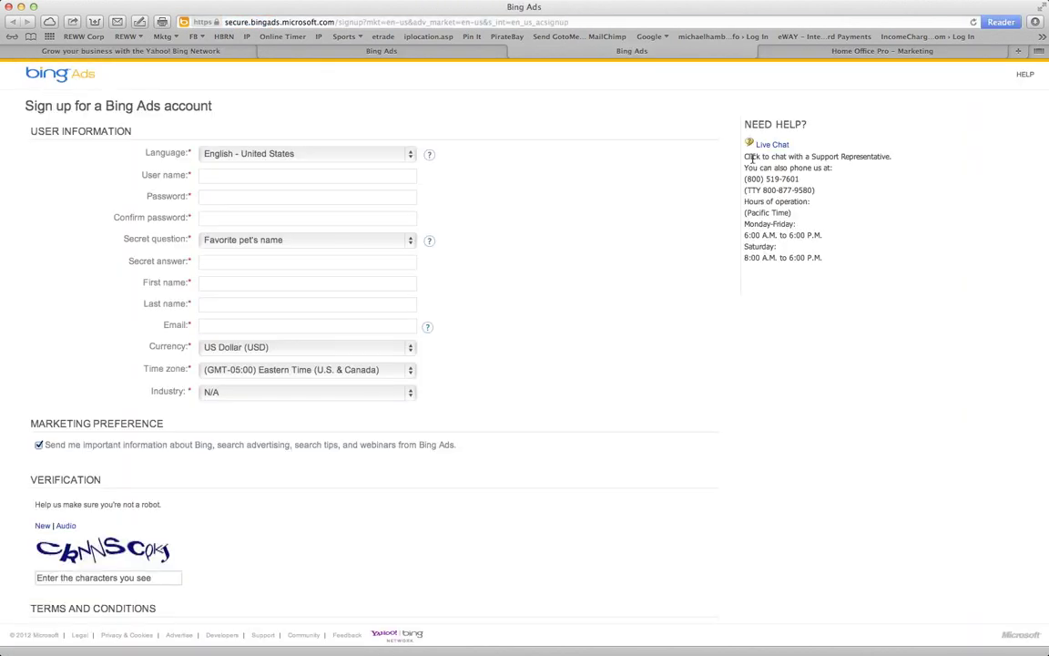
Keep English - United States as the sign-up language
mouse_move(740, 127)
mouse_down()
mouse_move(775, 191)
mouse_move(722, 219)
mouse_move(765, 239)
mouse_move(750, 204)
mouse_move(768, 129)
mouse_move(749, 122)
mouse_up()
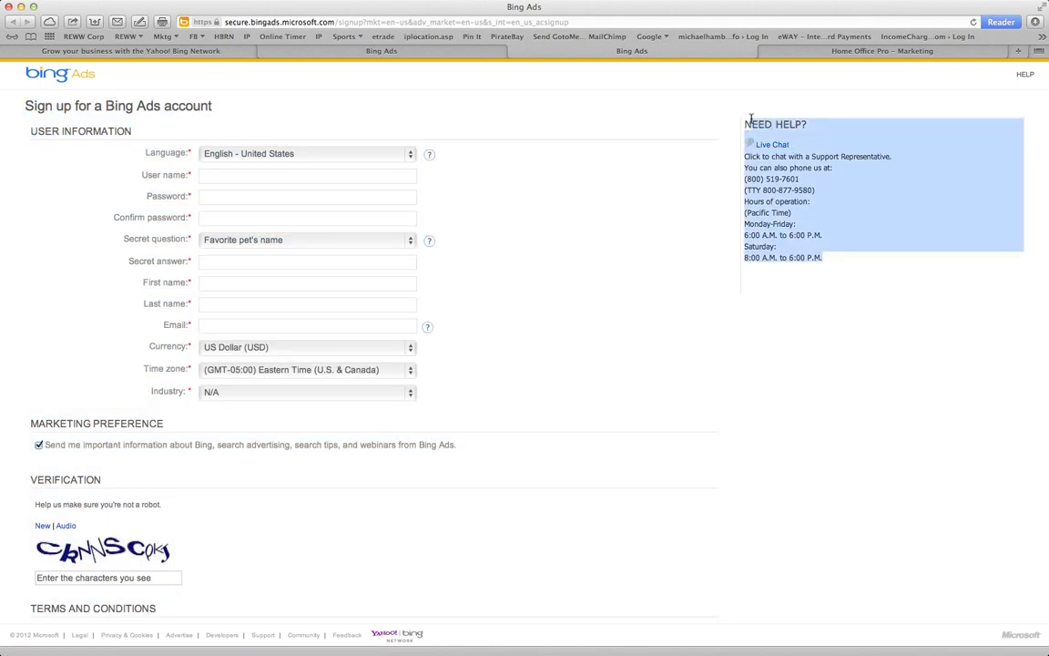
click(746, 126)
click(246, 162)
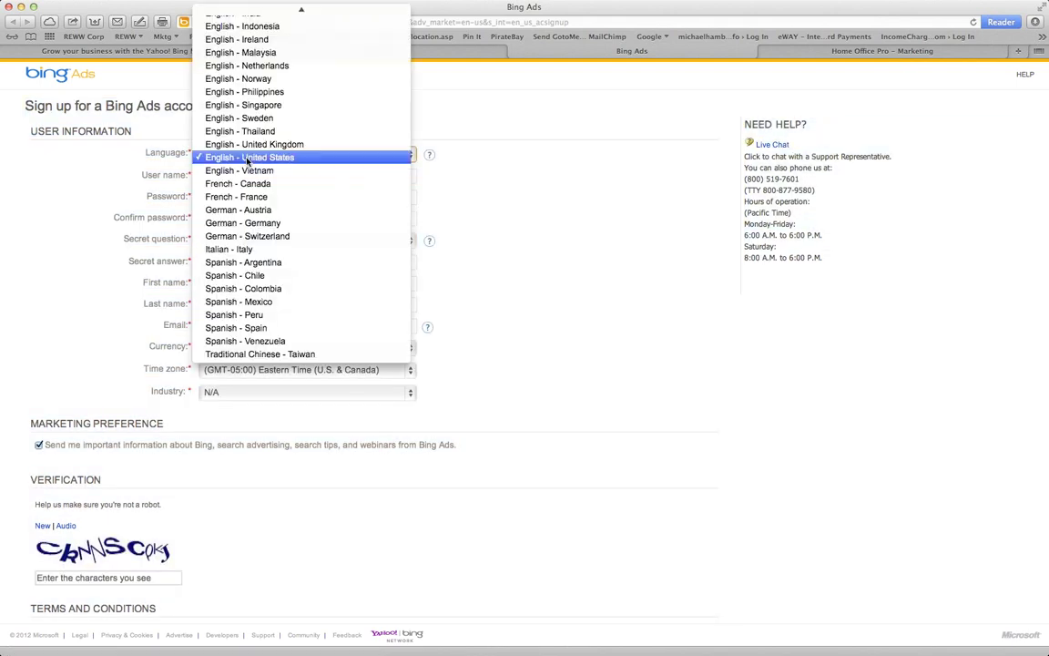
click(246, 158)
Enter the user name and password, and set the secret question Favorite pet's name with its answer
click(241, 173)
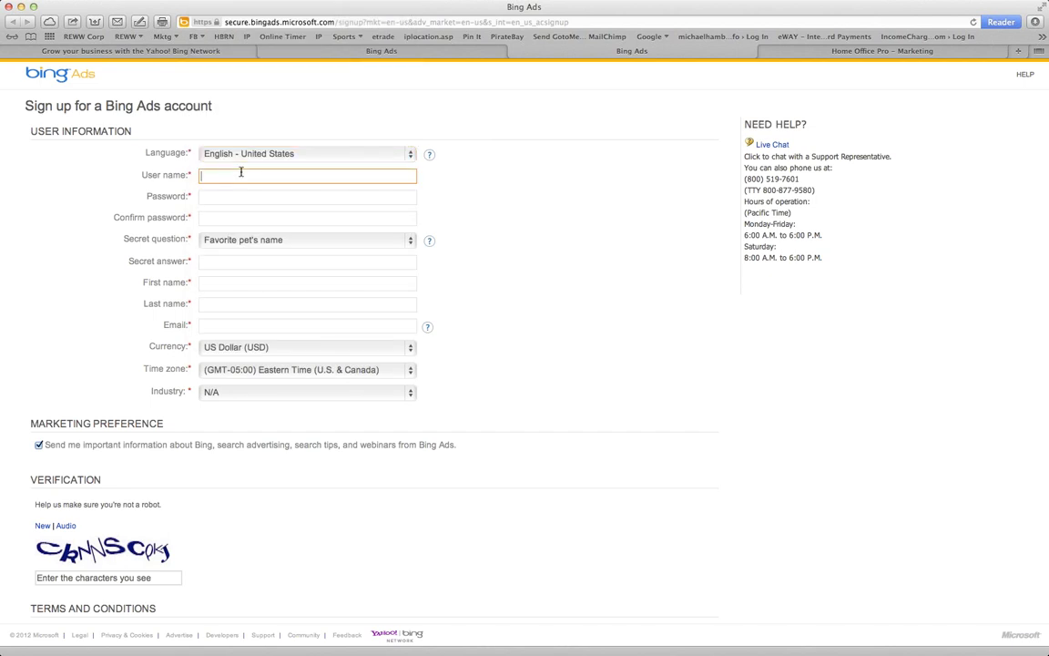
key(Tab)
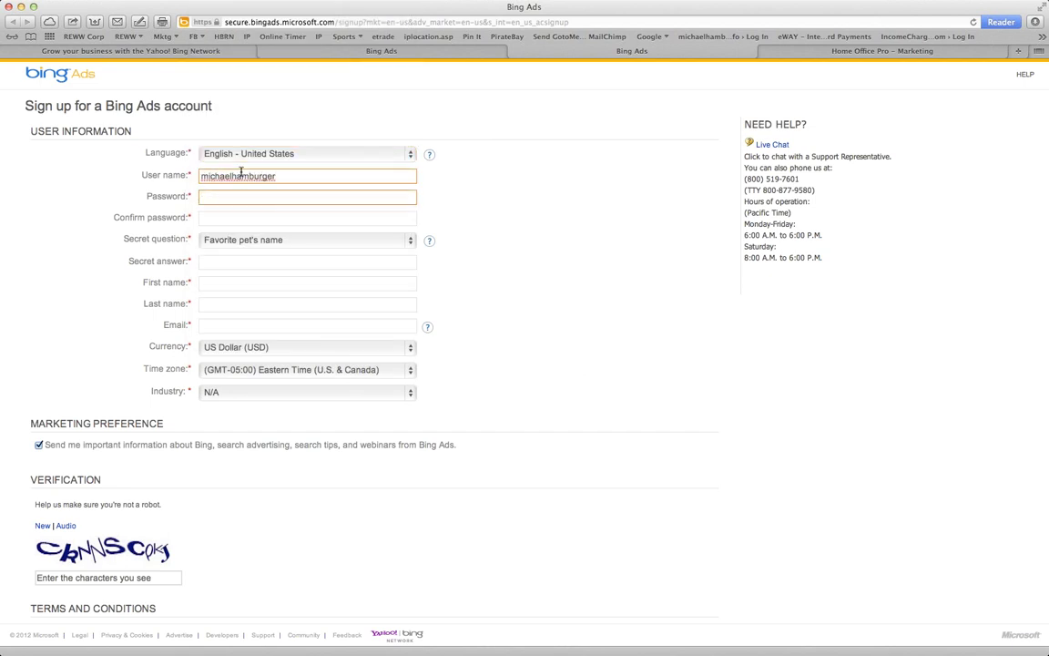
key(Tab)
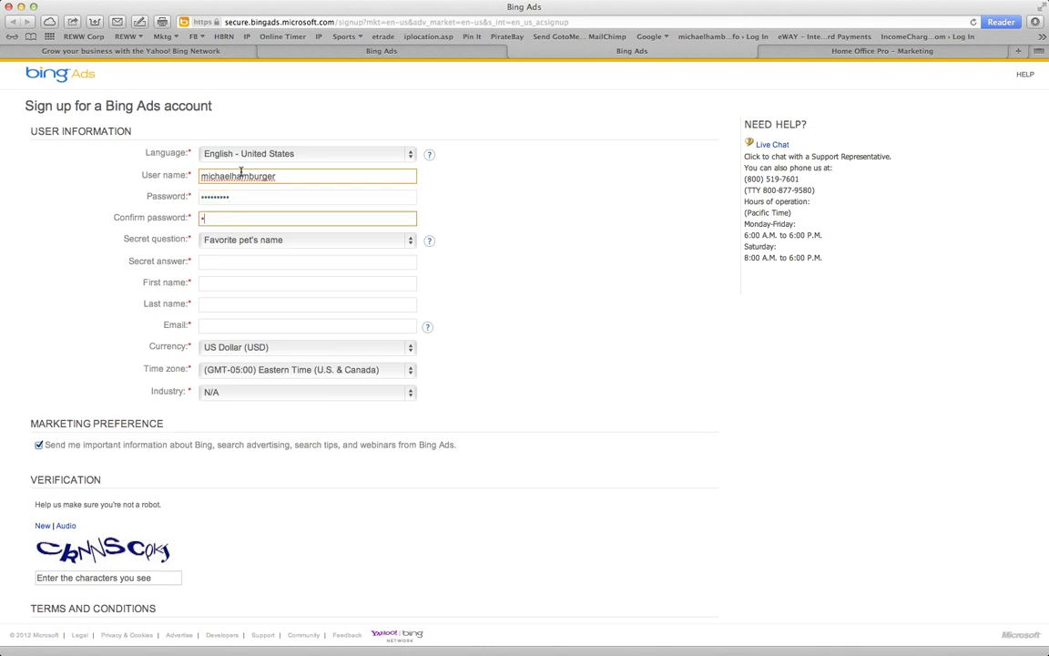
key(Tab)
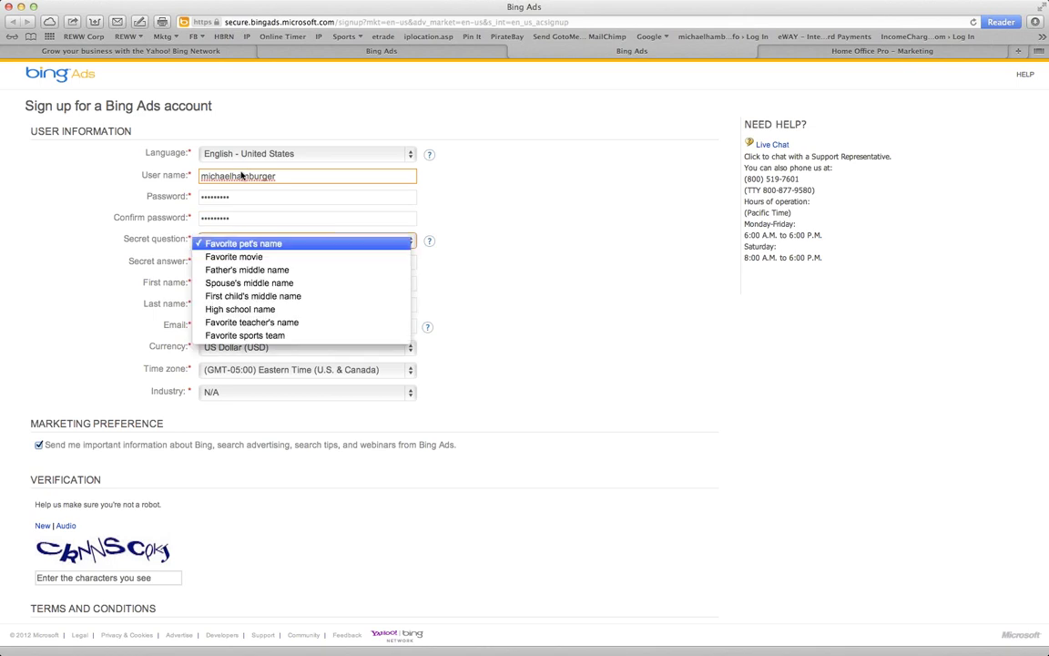
key(Down)
key(Escape)
key(Tab)
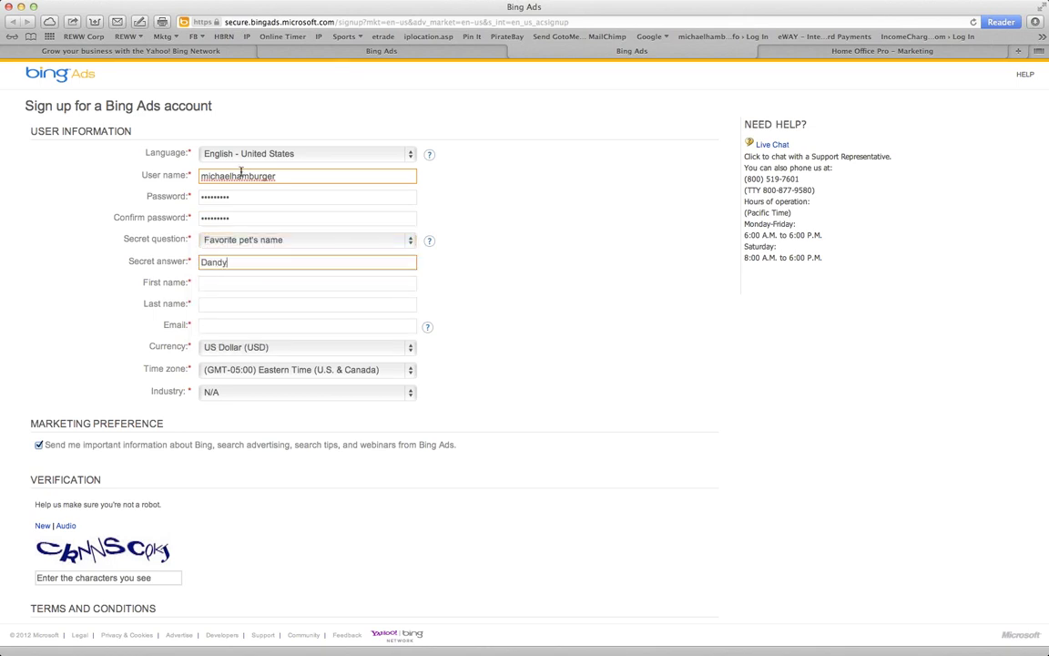
Fill in the first name, last name and e-mail address, correcting the e-mail
key(Tab)
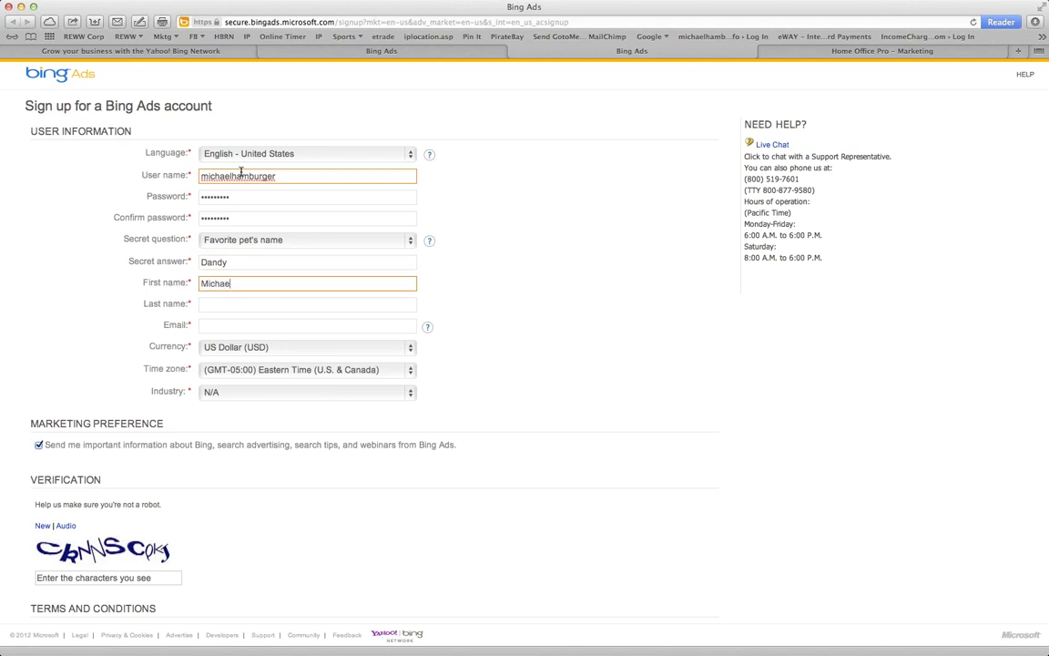
key(Tab)
key(Tab)
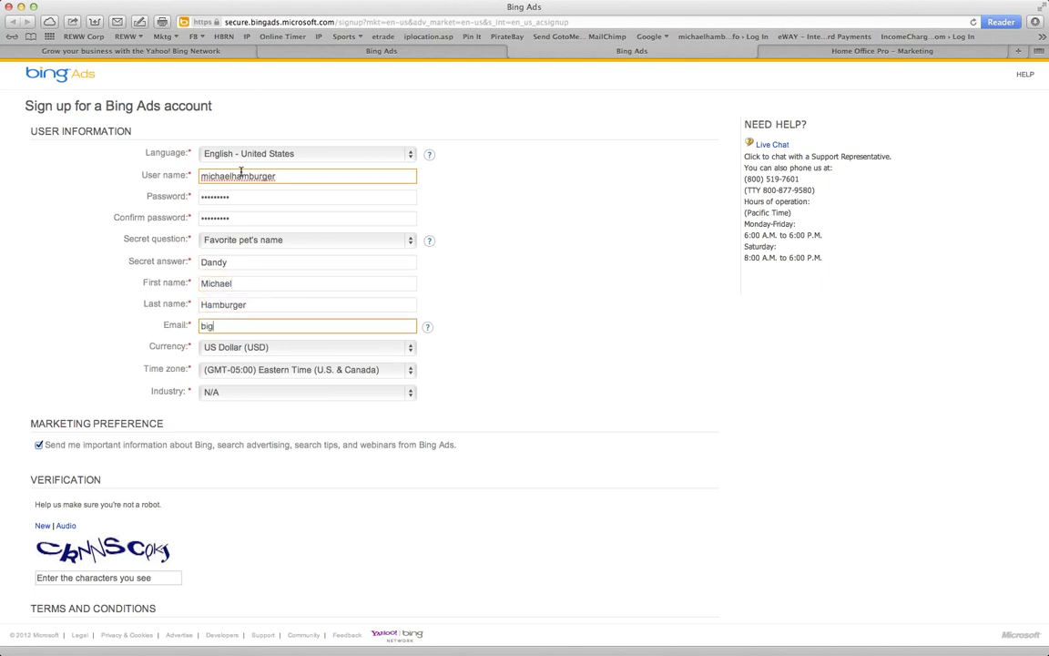
key(Left)
key(Left)
key(Left)
key(Left)
key(Left)
key(Left)
key(Left)
key(Left)
key(BackSpace)
key(Tab)
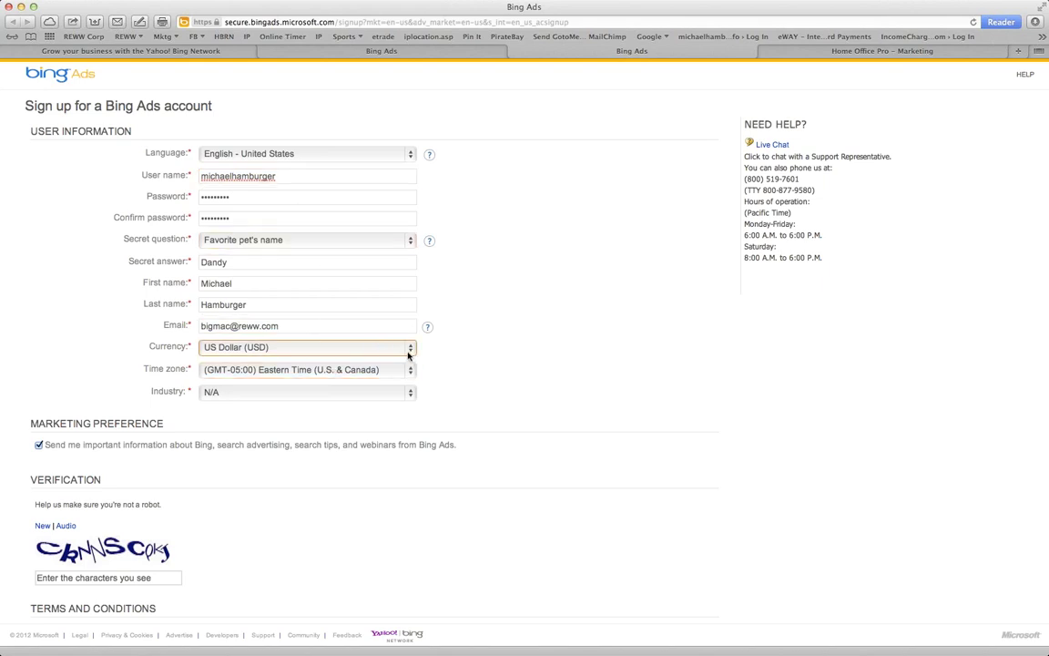
Keep US Dollar (USD) currency, set time zone to Arizona and industry to Real Estate
click(408, 352)
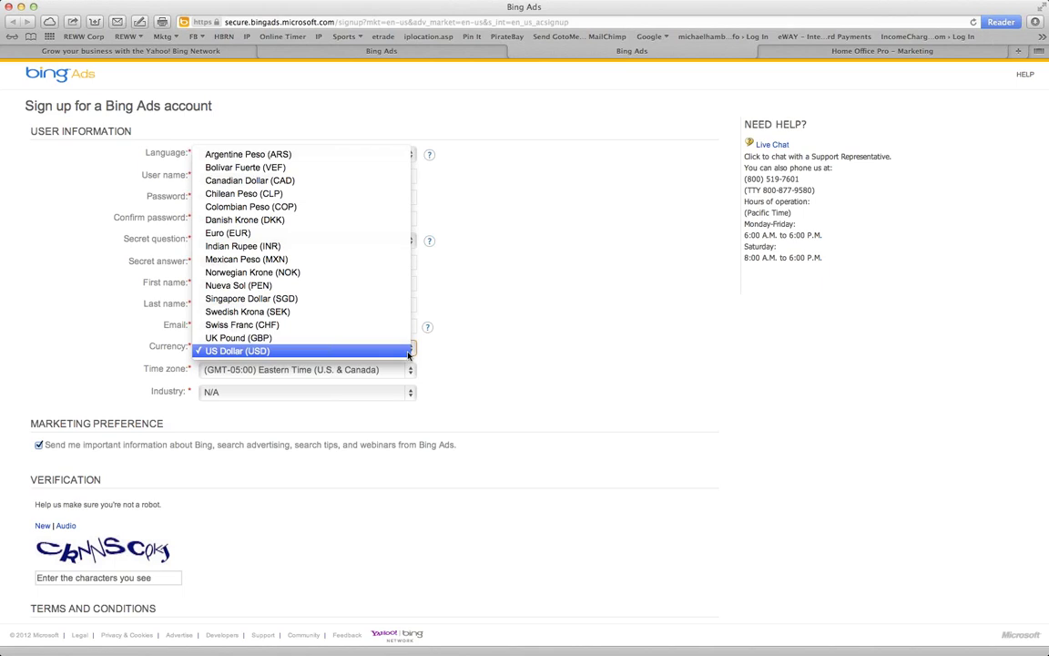
click(513, 386)
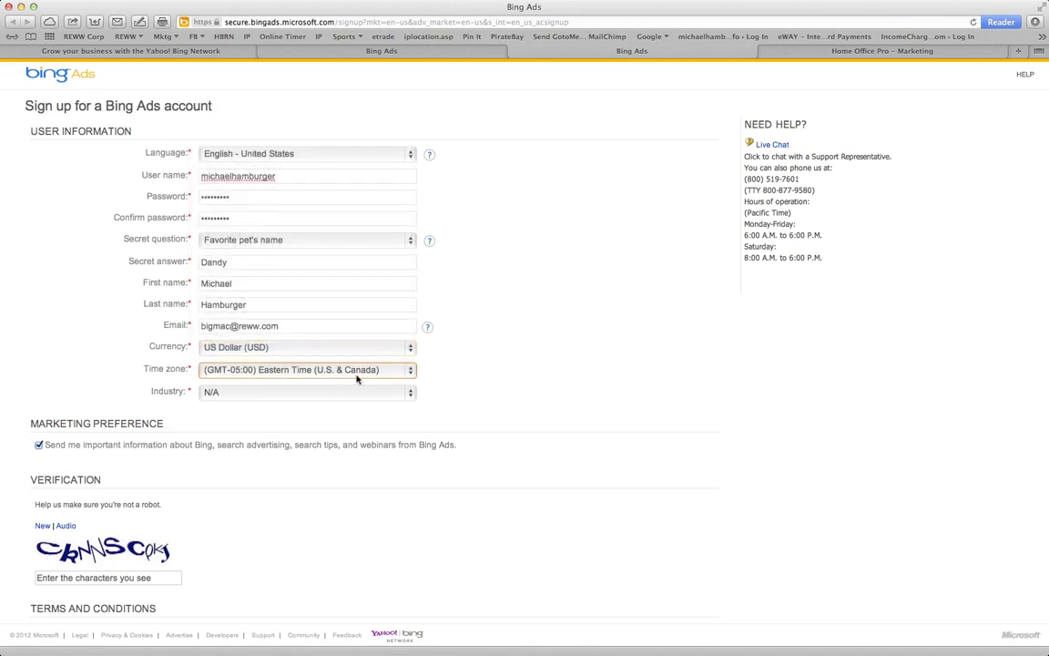
click(357, 380)
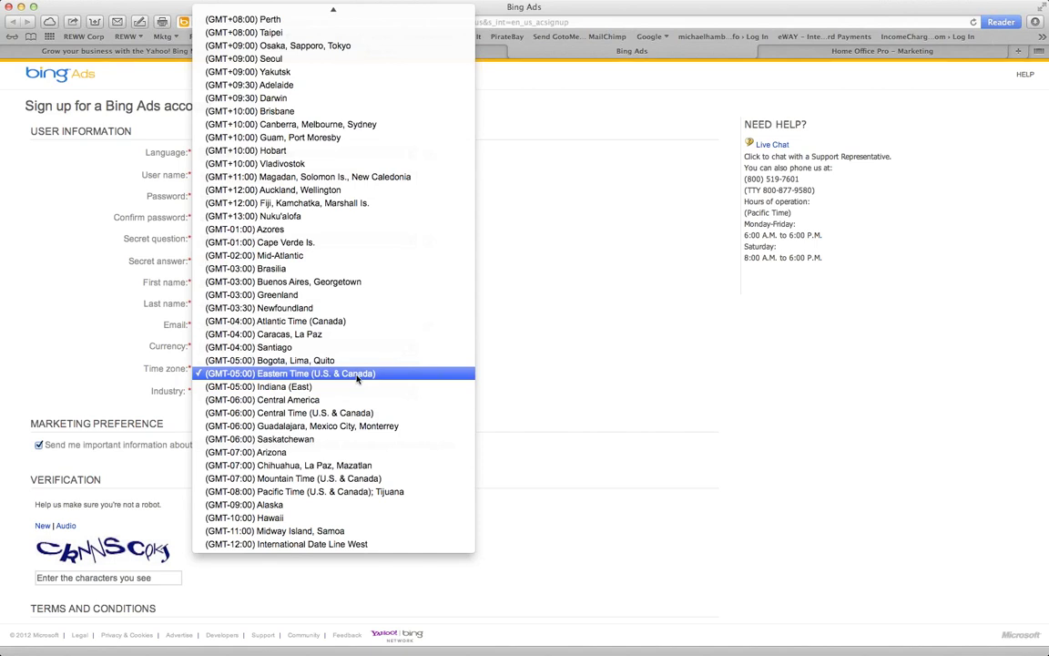
click(338, 455)
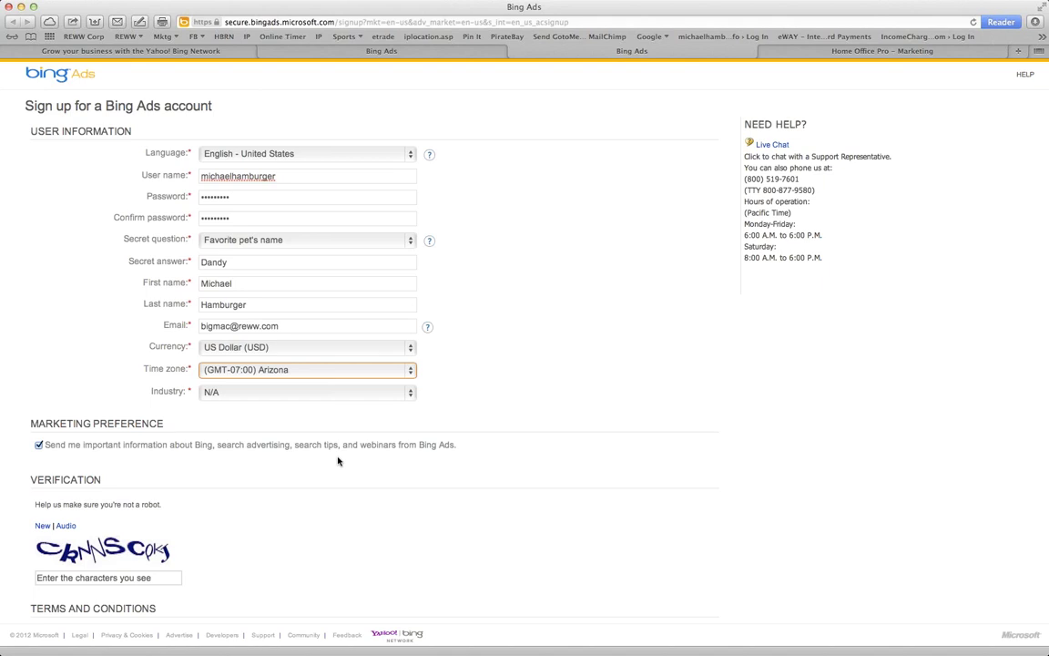
click(304, 393)
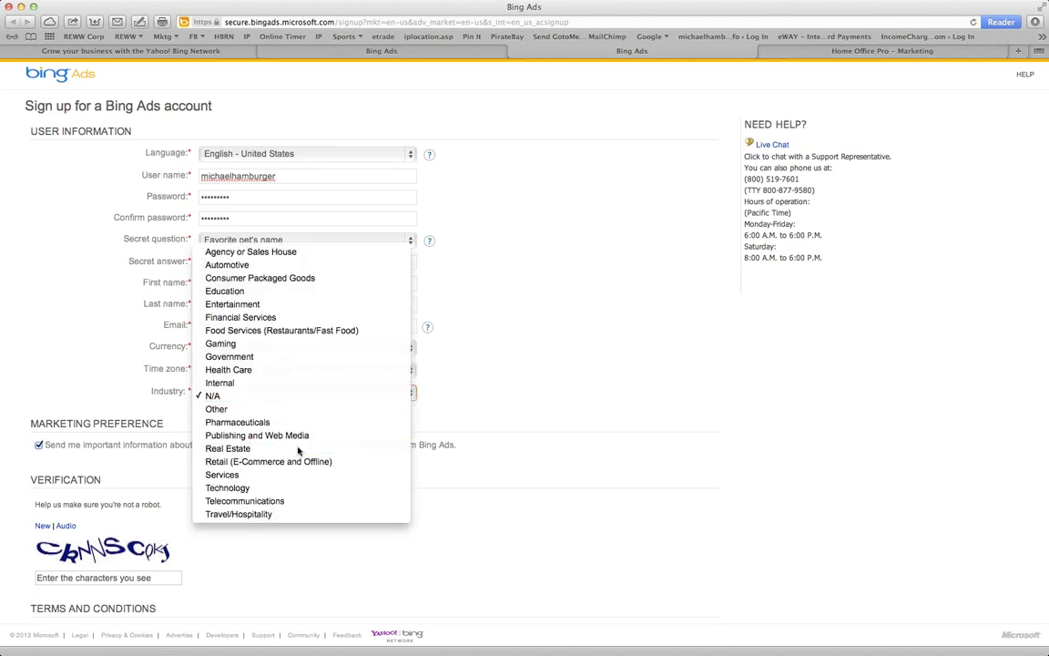
click(265, 448)
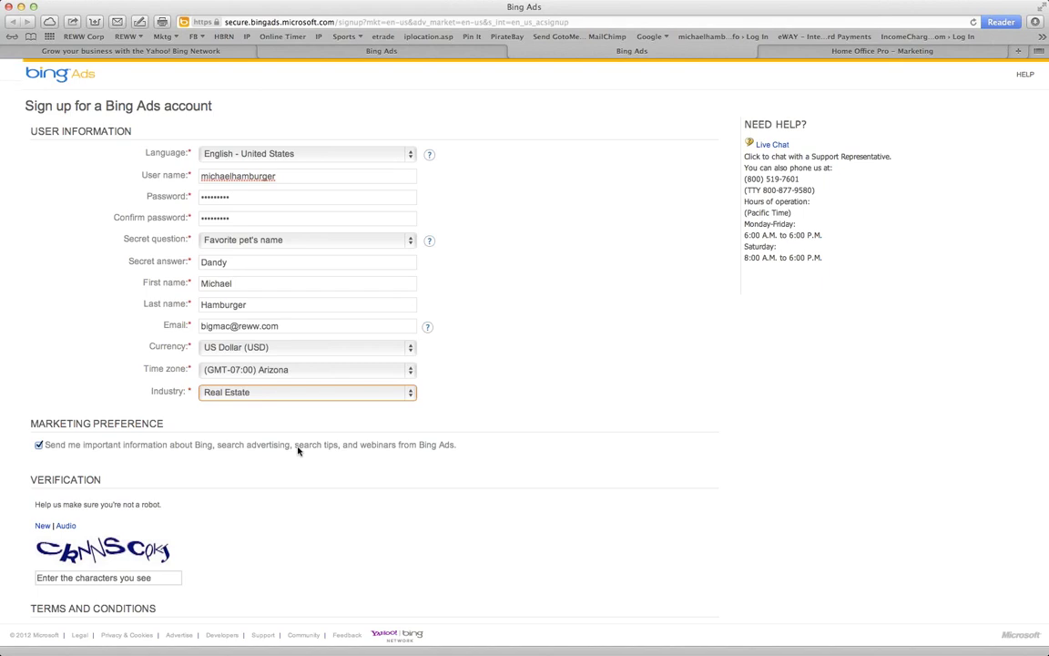
scroll(296, 450, down, 4)
Select the verification characters field, then close and confirm closing the sign-up tab
click(146, 453)
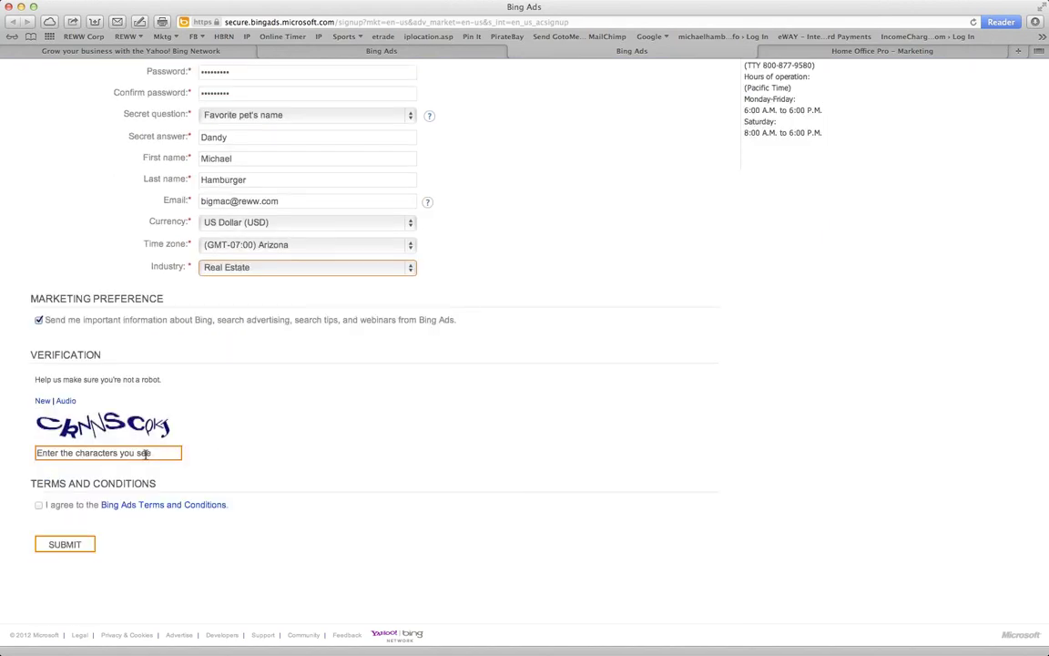
click(146, 453)
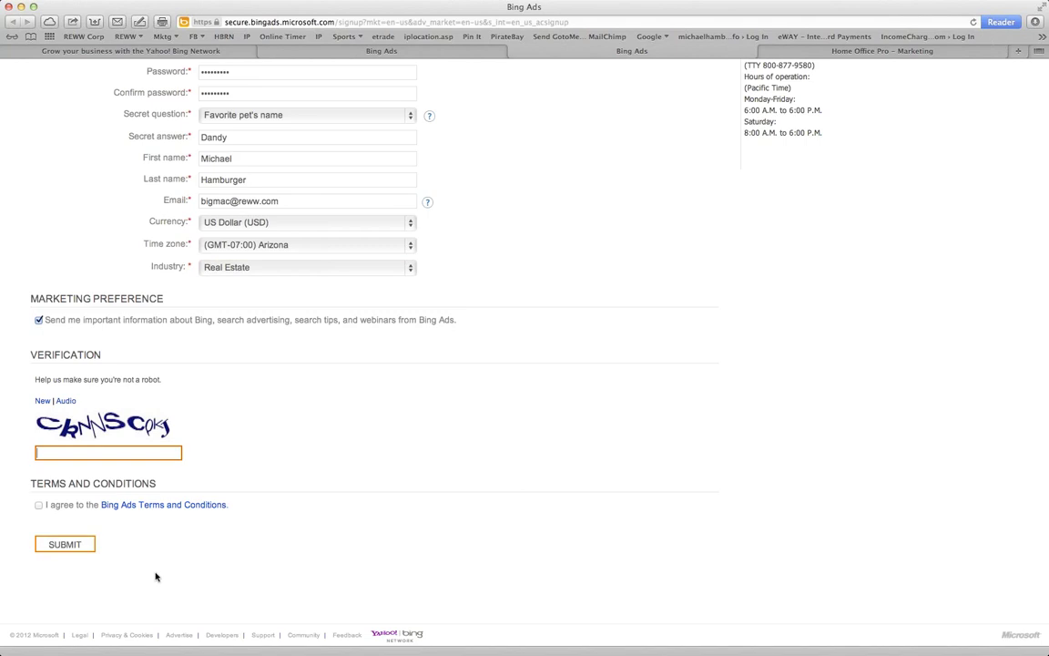
key(super+w)
click(632, 122)
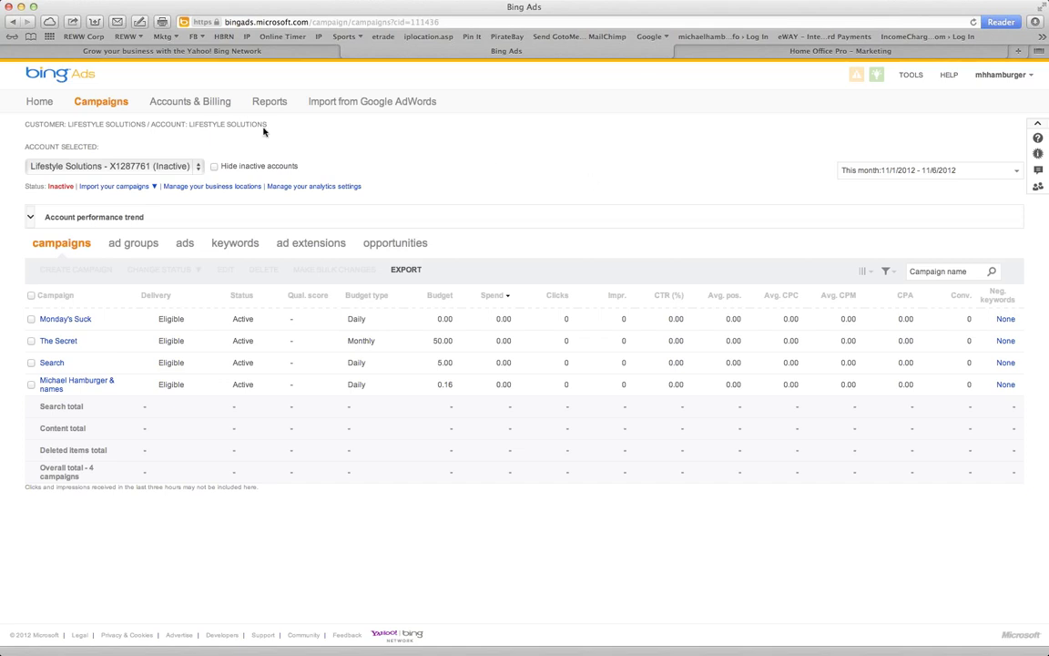
Visit the account Home page, then return to the Campaigns list to review it
click(45, 107)
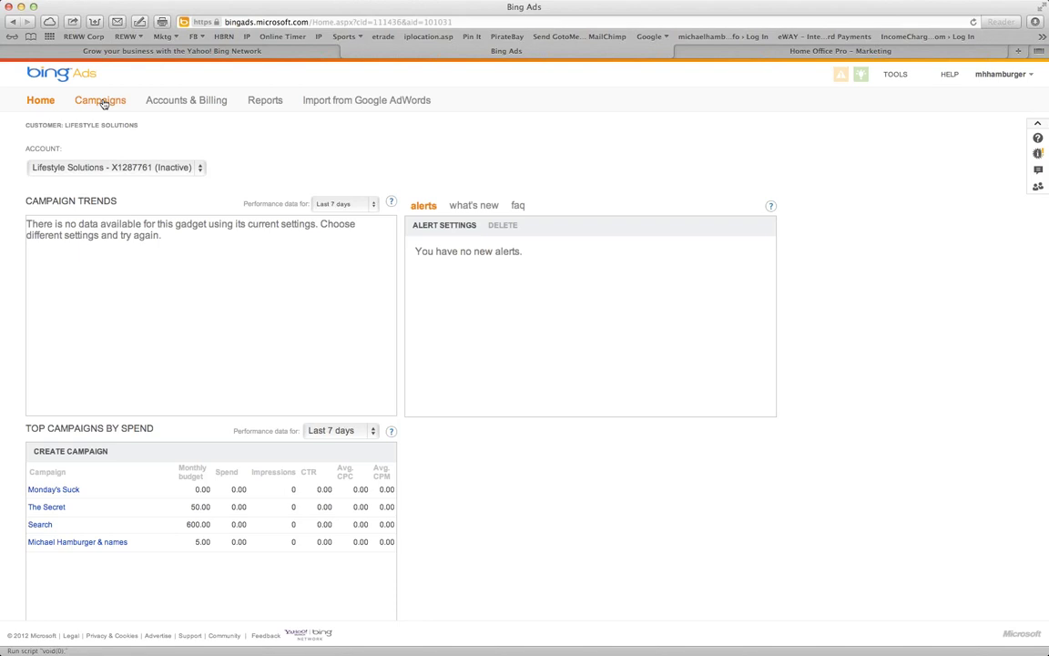
click(103, 104)
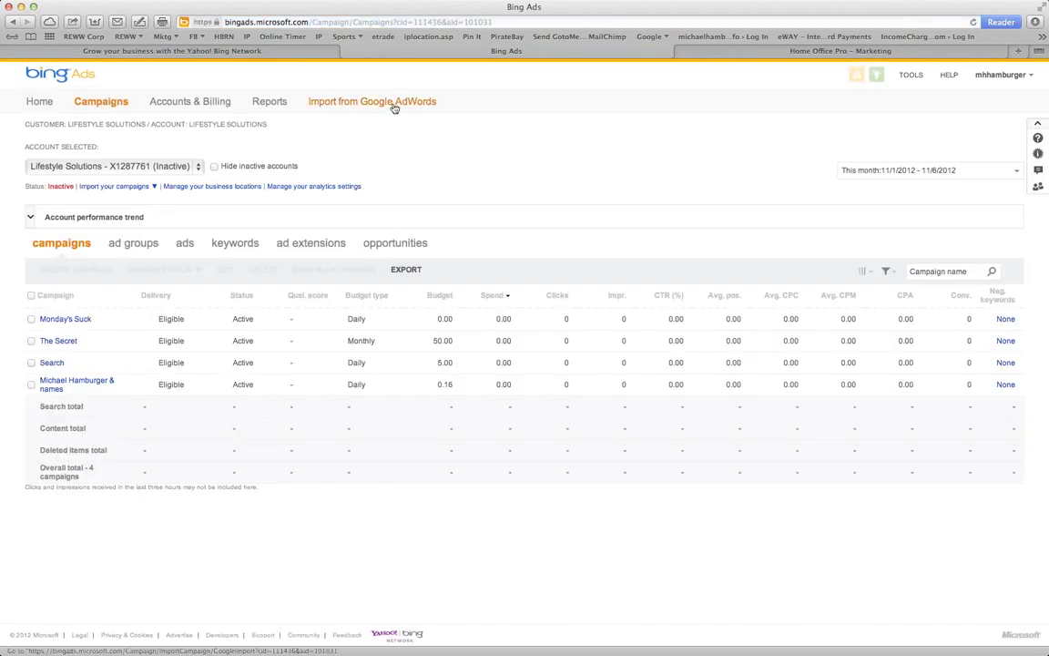
drag(459, 100, 309, 102)
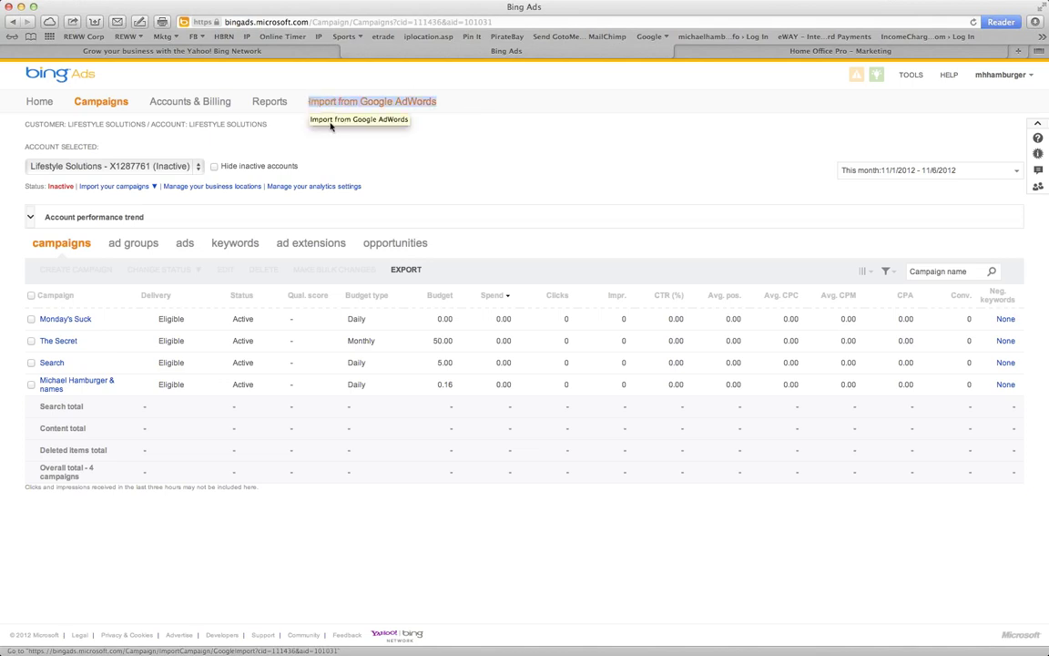
click(321, 138)
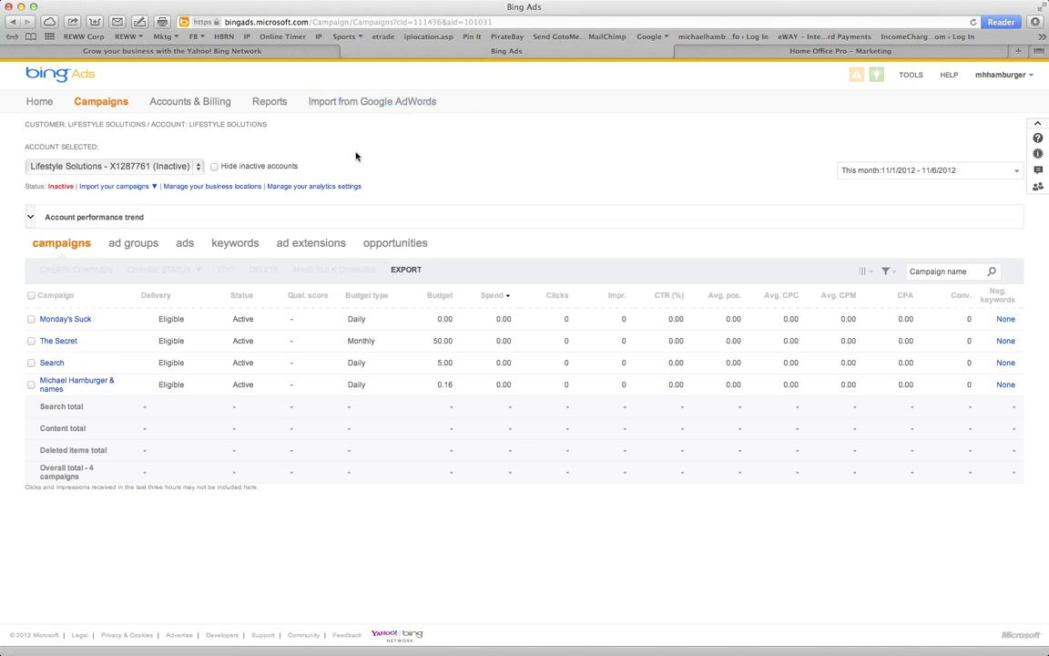
Keep the same account selected in the account list, then sign out of Bing Ads
click(180, 169)
click(180, 170)
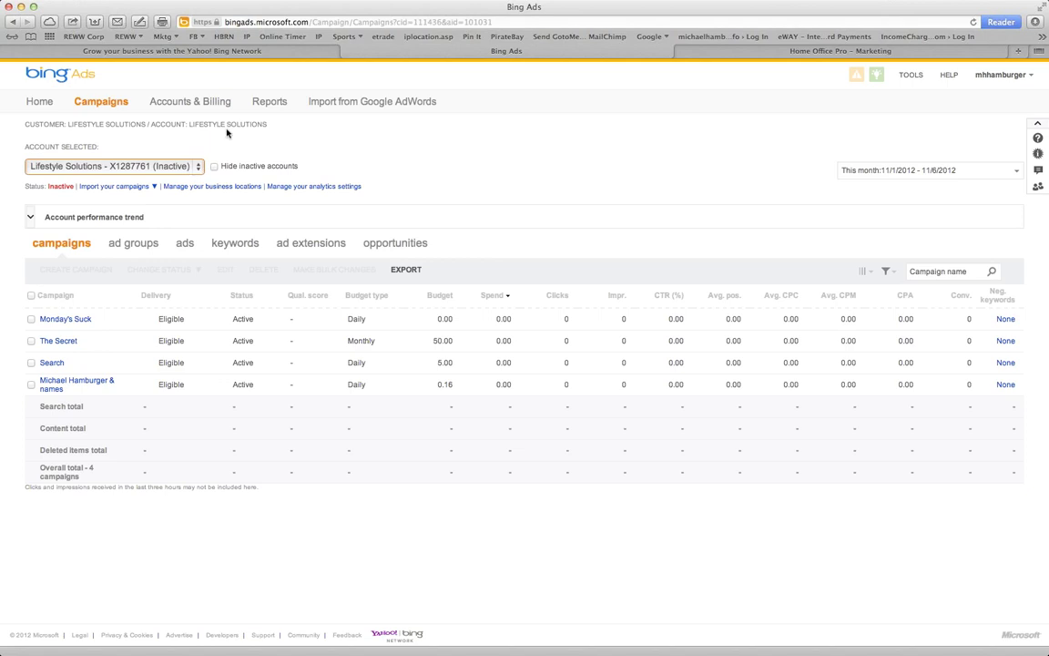
click(997, 75)
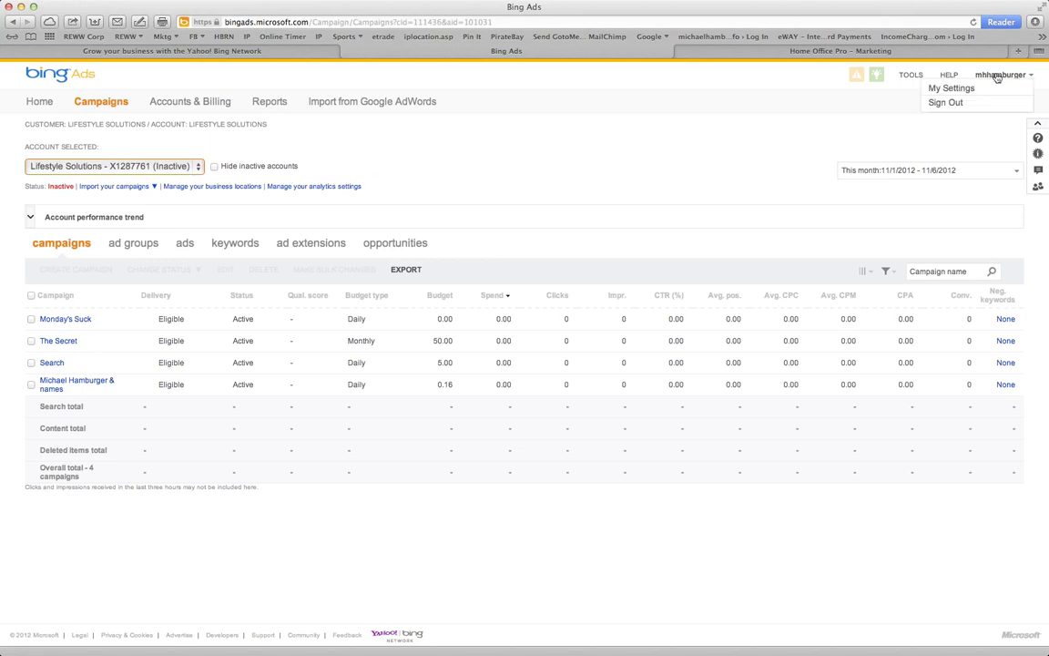
click(955, 102)
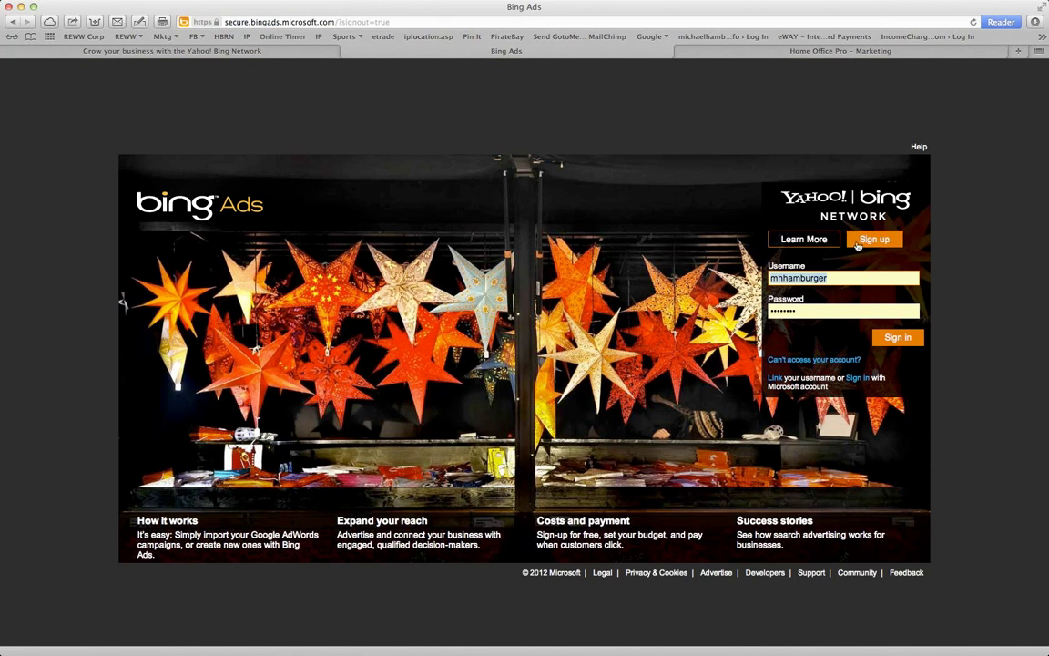
Start a new sign-up and enter the user name and password twice
click(870, 239)
click(230, 173)
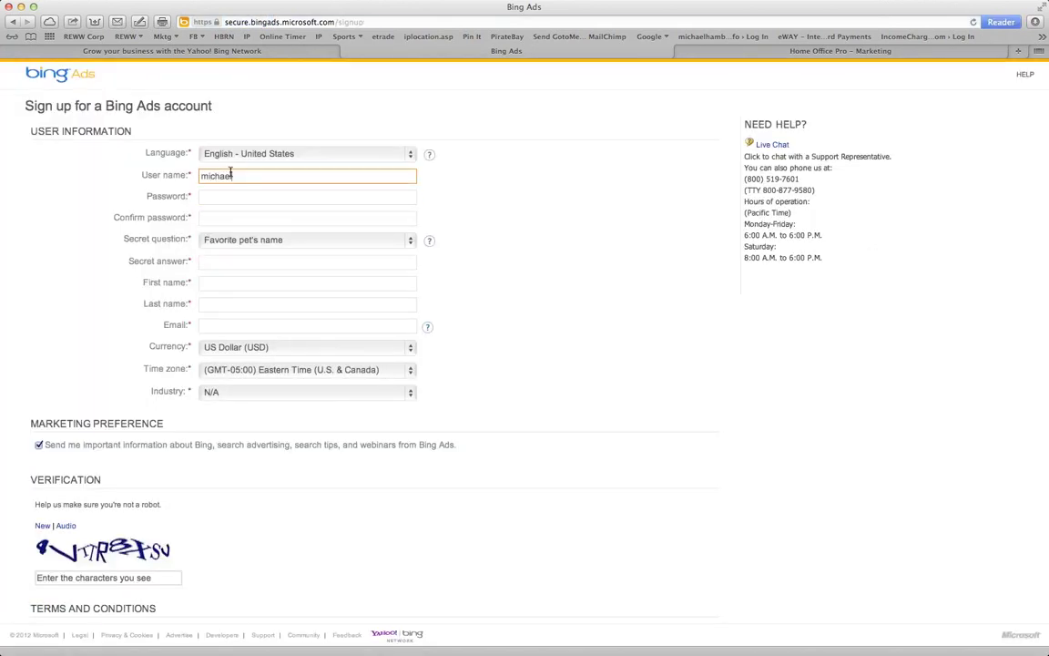
key(Tab)
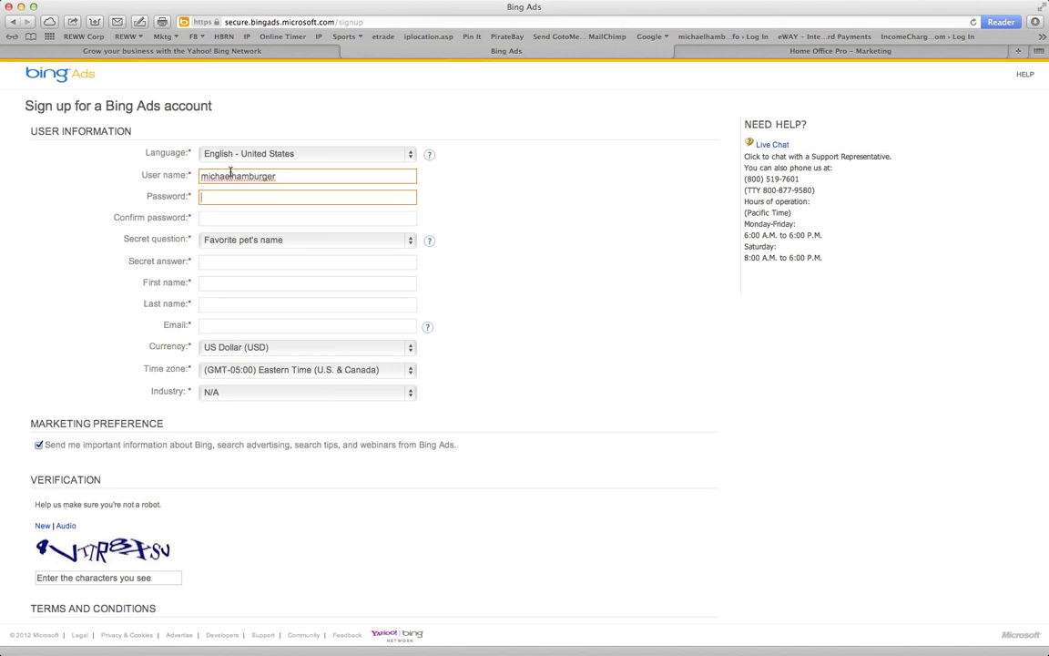
text(••••••••)
key(Tab)
text(••••••••)
Keep Favorite pet's name as secret question, enter its answer, first and last name, and e-mail
key(Tab)
key(space)
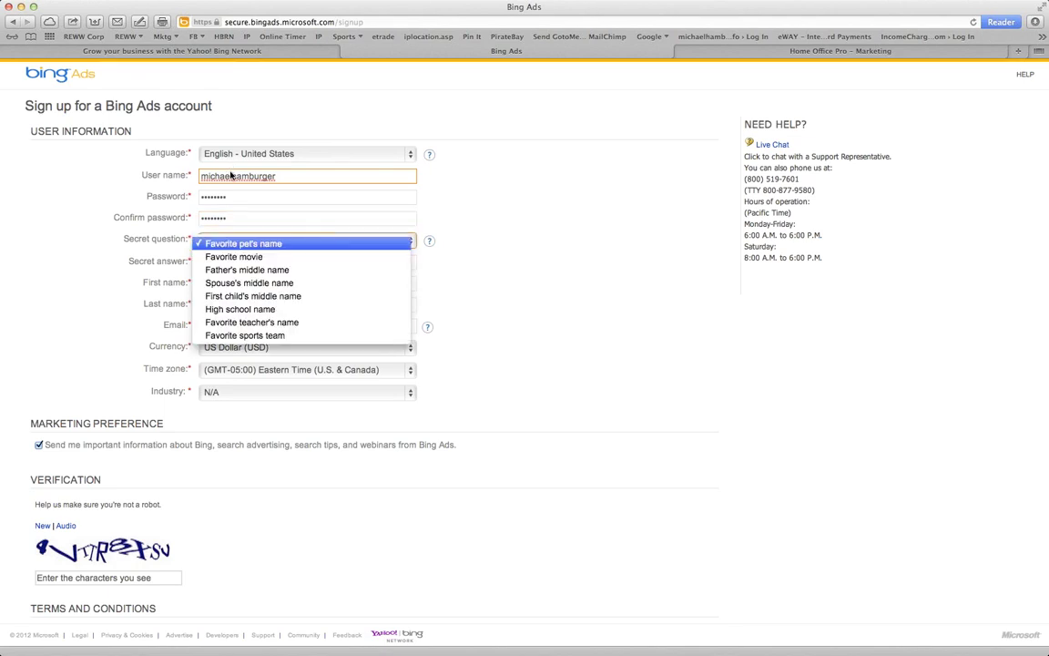
key(Return)
key(Tab)
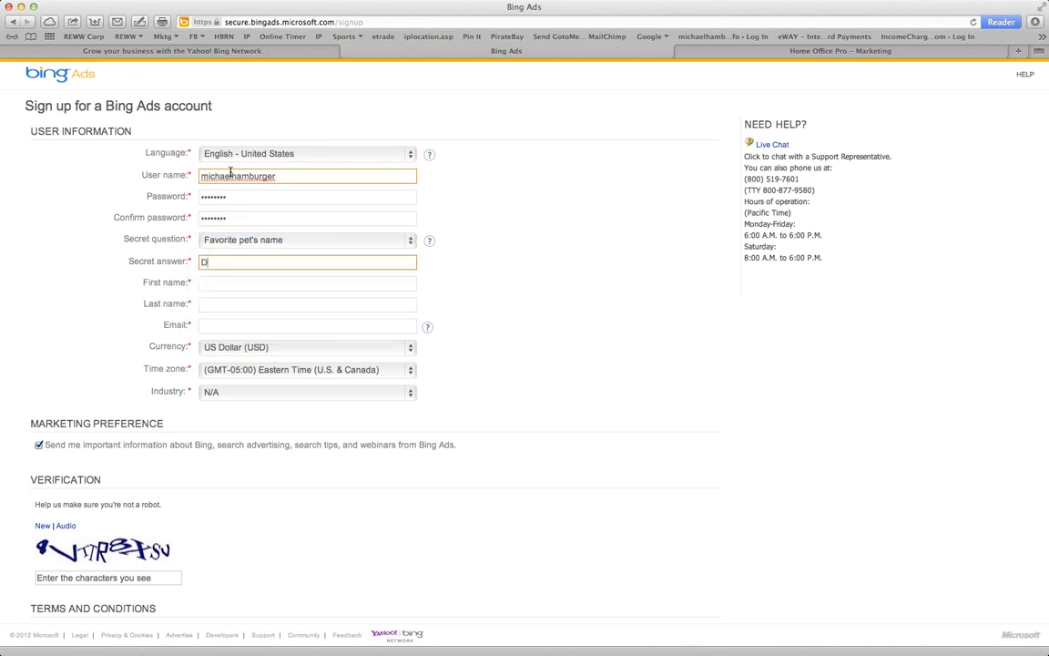
key(Tab)
key(Tab)
key(Tab)
Set the time zone to (GMT-07:00) Arizona and the industry to Real Estate
key(Tab)
key(Tab)
key(space)
key(Down)
key(Down)
key(Down)
key(Down)
key(Down)
key(Down)
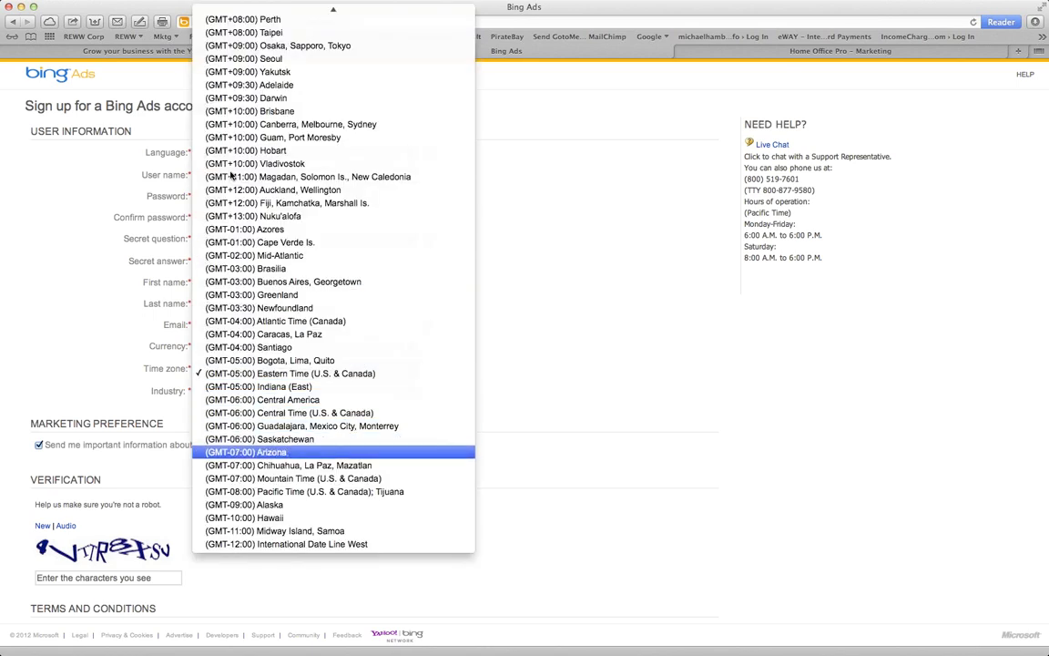
key(Return)
key(Tab)
key(space)
key(Down)
key(Down)
key(Down)
key(Down)
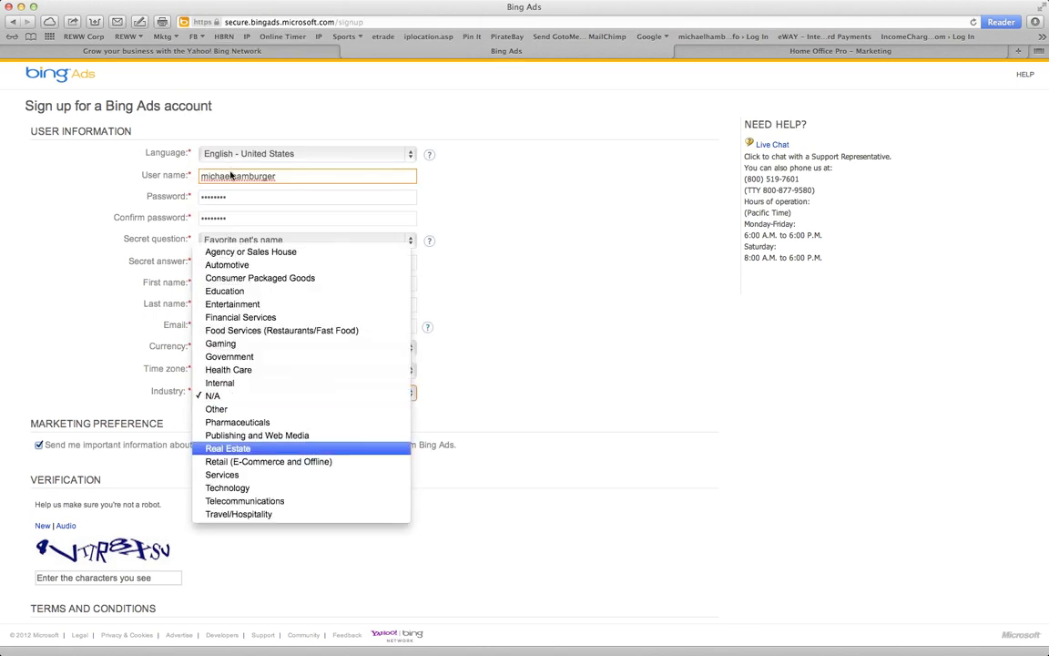
key(Return)
key(Tab)
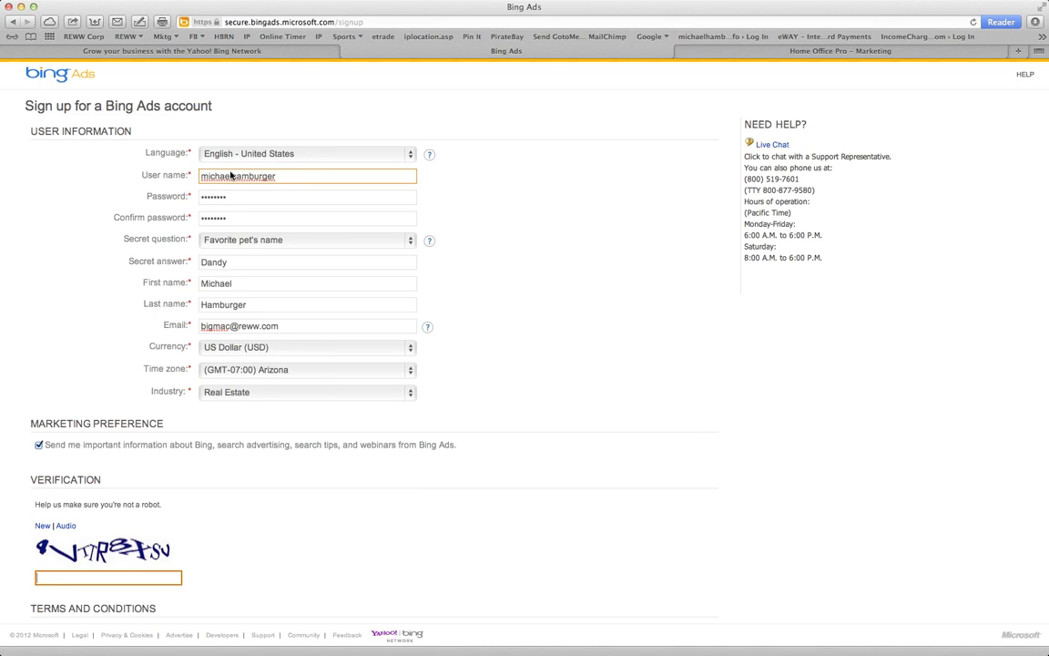
Enter the verification characters, agree to the terms and conditions, and submit the form
text(4v)
text(ttr8xsv)
scroll(441, 547, down, 3)
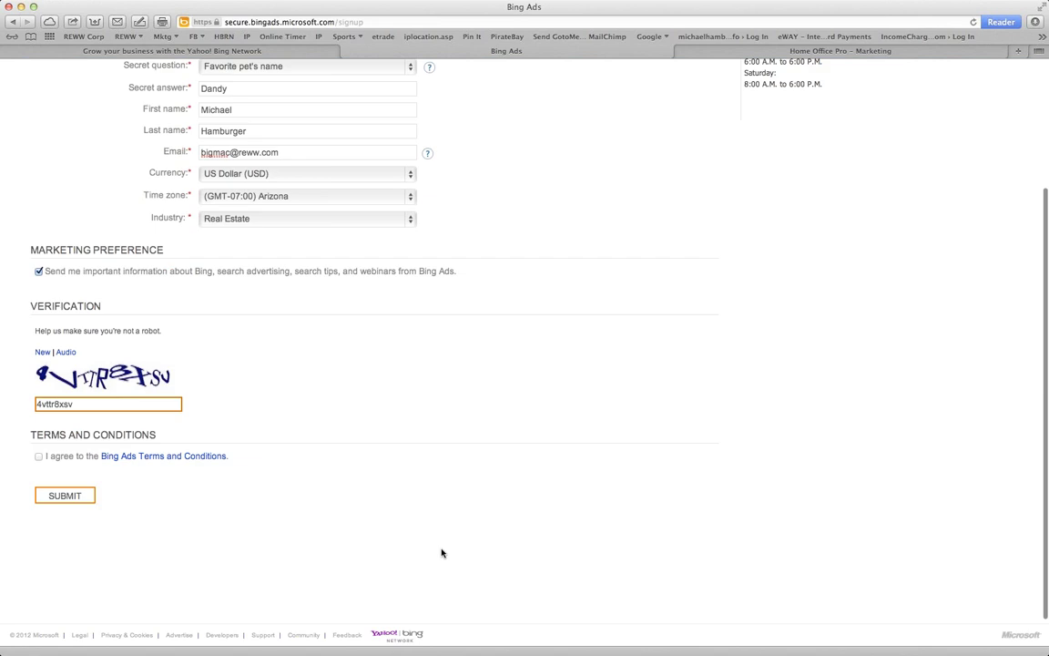
click(38, 456)
click(76, 494)
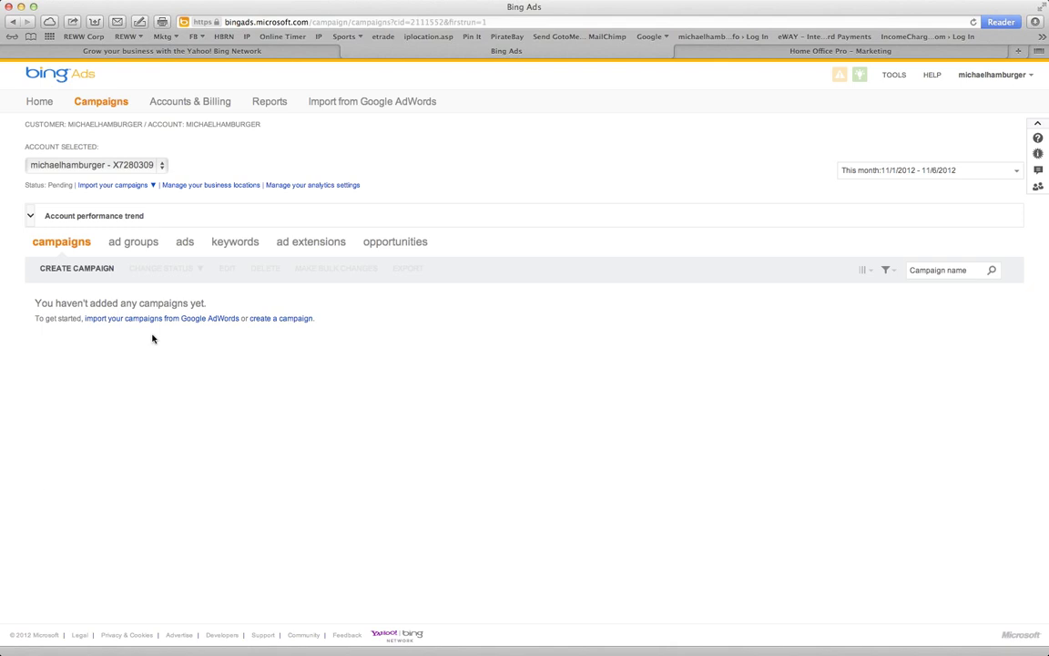
From the empty Campaigns list, follow the 'create a campaign' link
drag(34, 302, 328, 319)
click(316, 322)
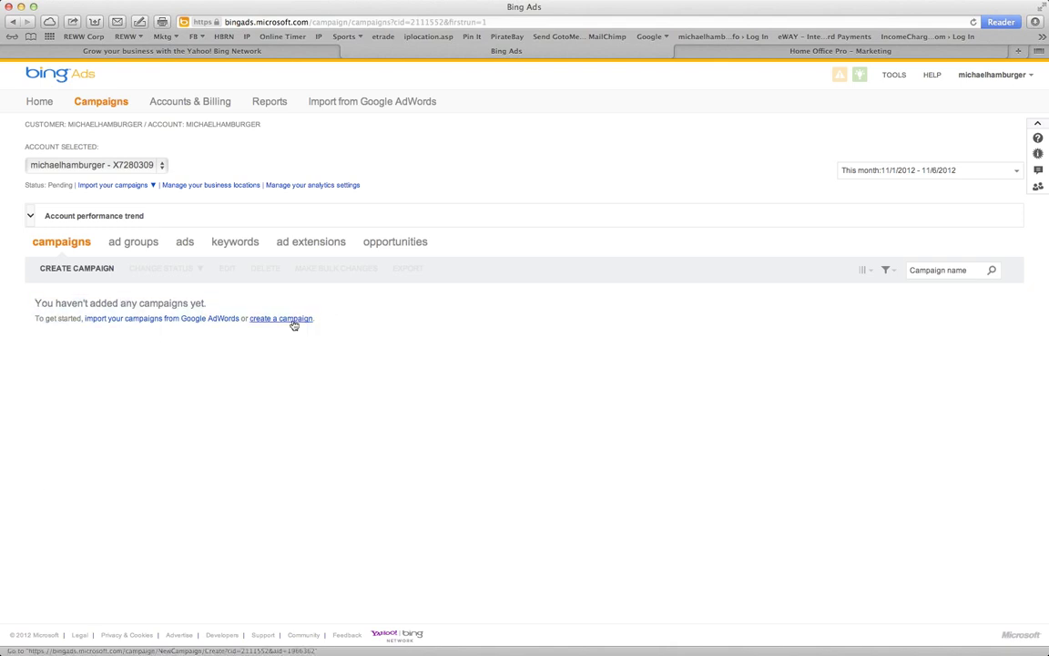
click(292, 319)
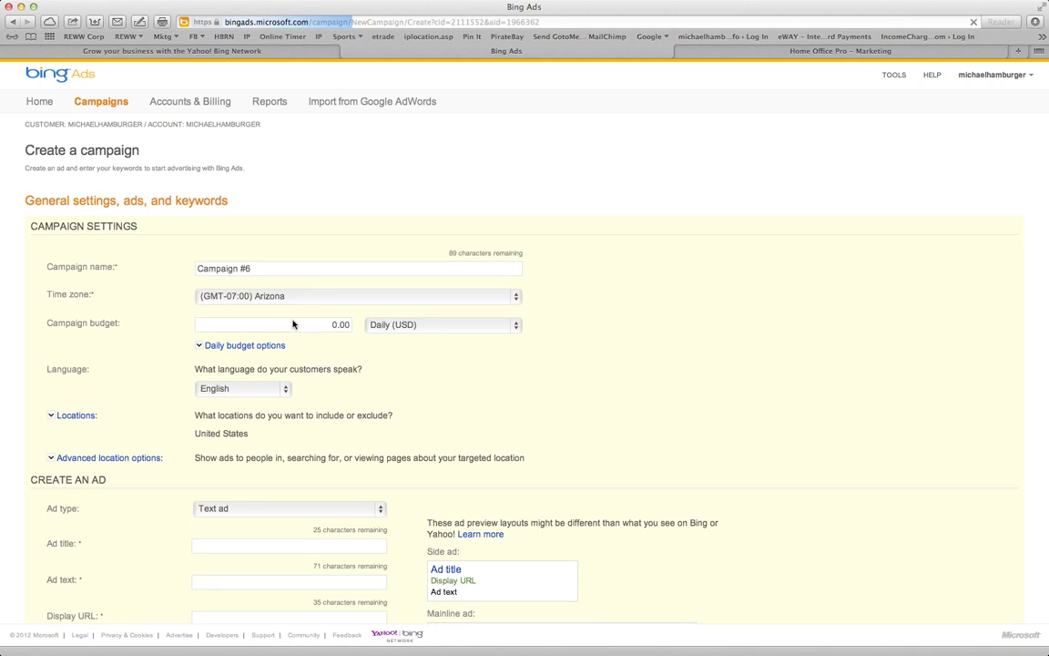
Replace the default name Campaign #6 with REWW 1
click(262, 270)
triple_click(261, 269)
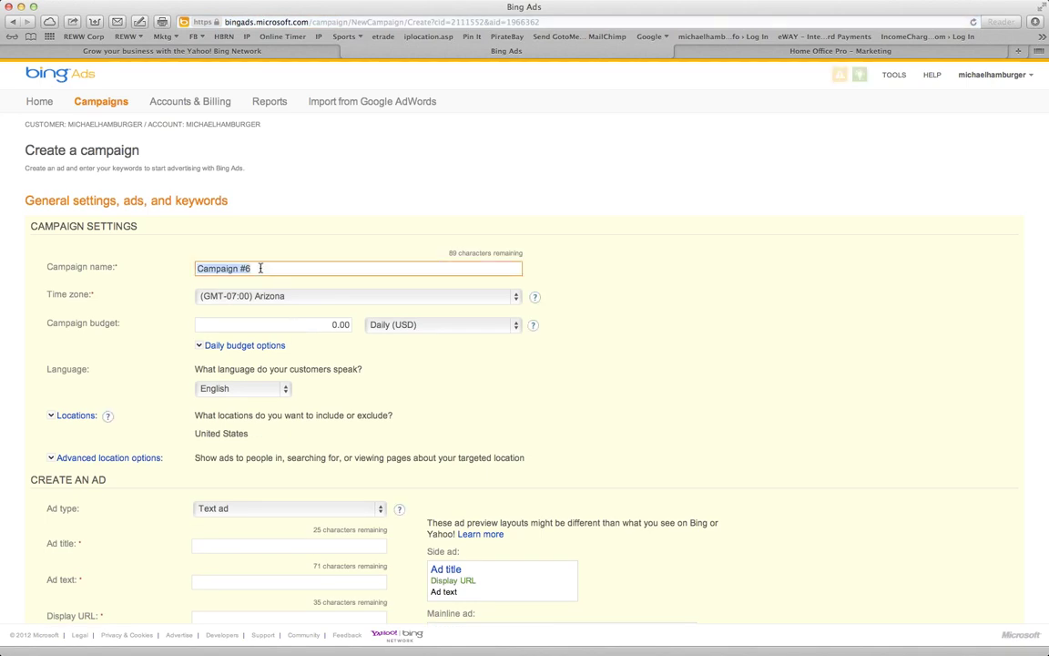
text(REWWW)
key(BackSpace)
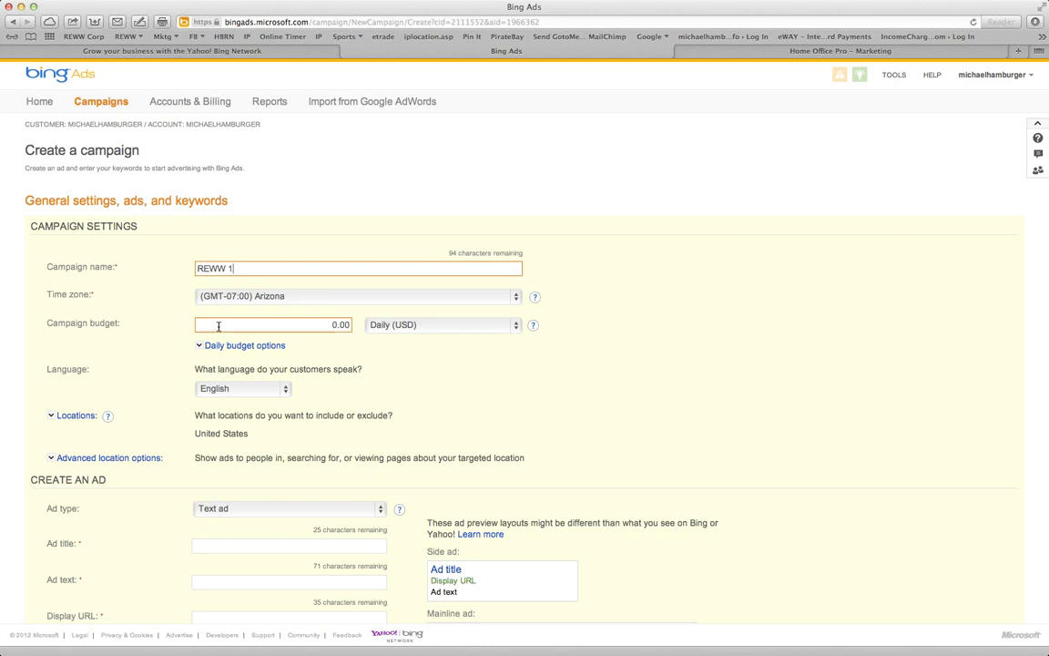
Enter a 100.00 campaign budget and expand the daily budget options and Locations section
click(324, 326)
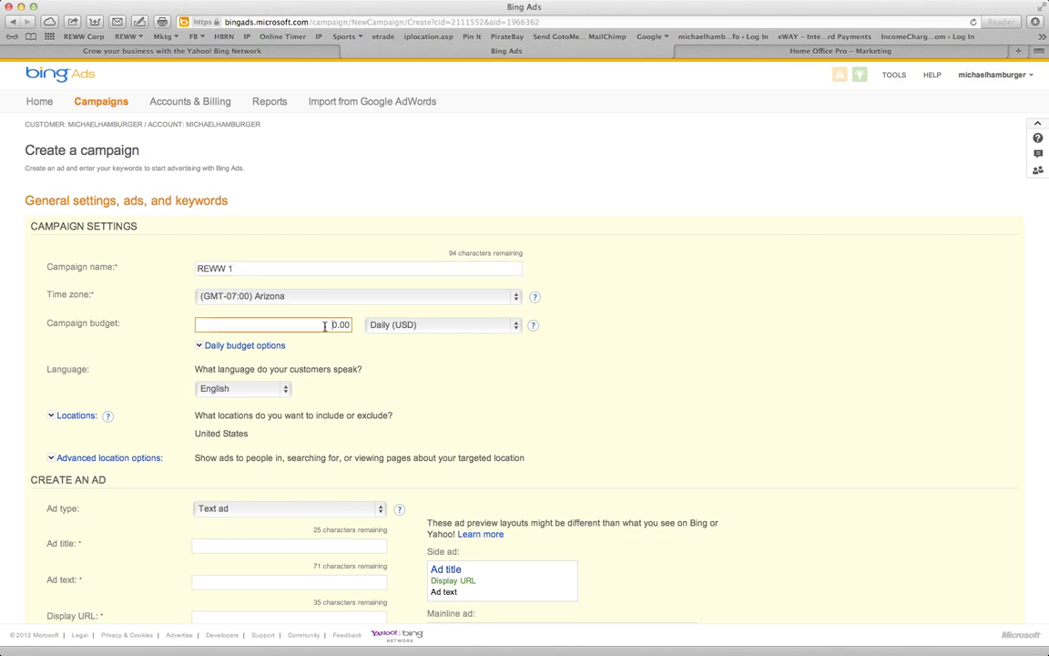
click(475, 379)
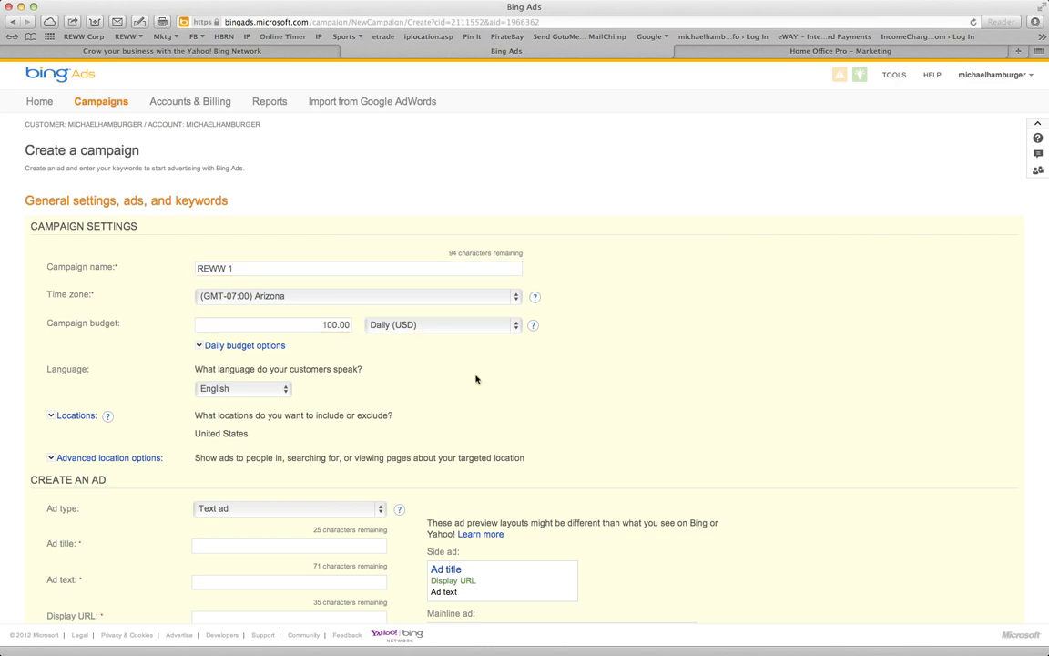
click(215, 347)
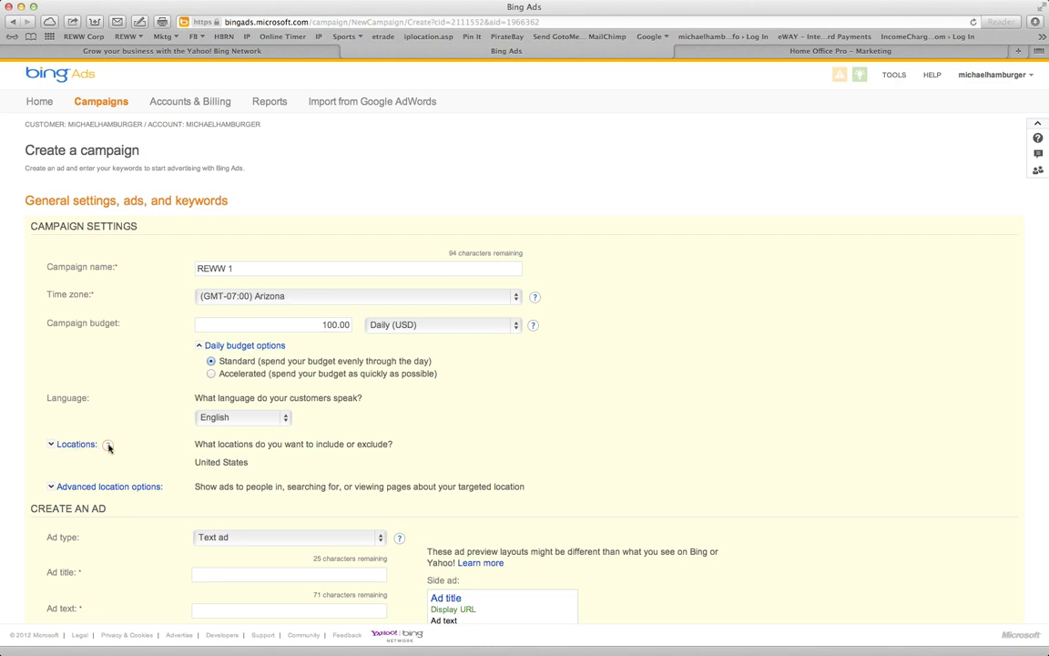
click(76, 444)
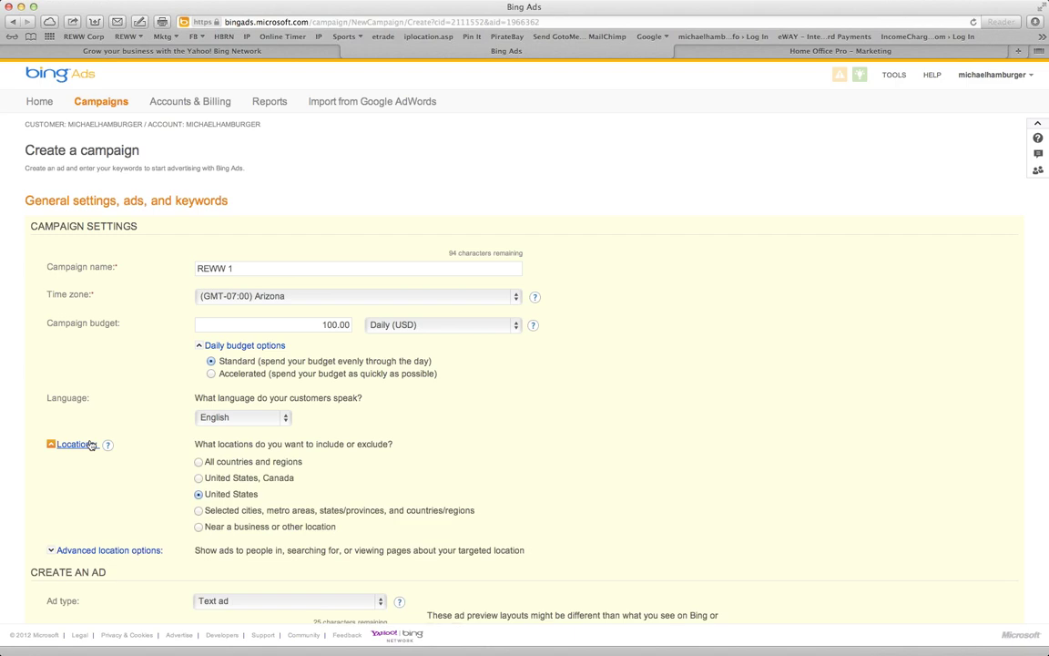
scroll(389, 462, down, 3)
scroll(389, 461, down, 1)
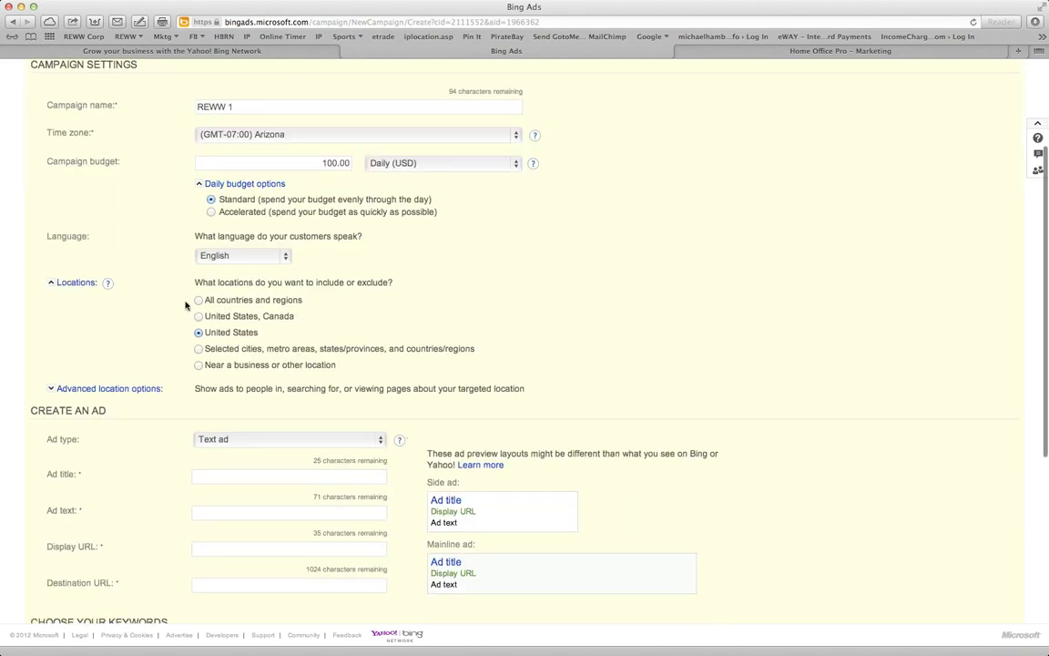
Target selected cities, including Phoenix, Arizona (city) with a Bid + 100 % adjustment
click(198, 349)
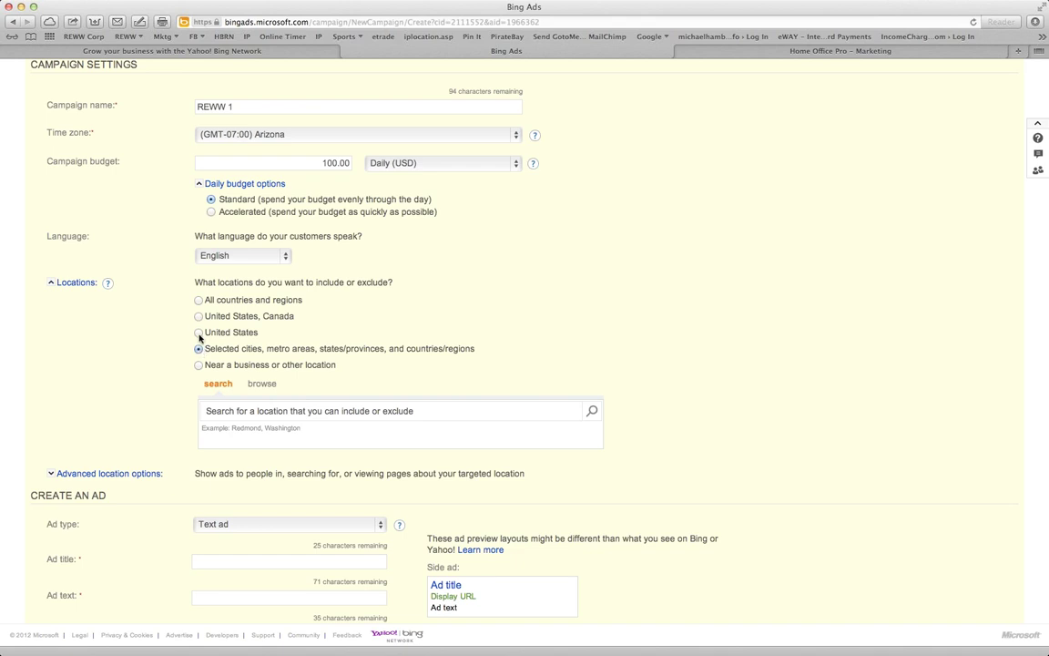
click(324, 414)
text(phoenix)
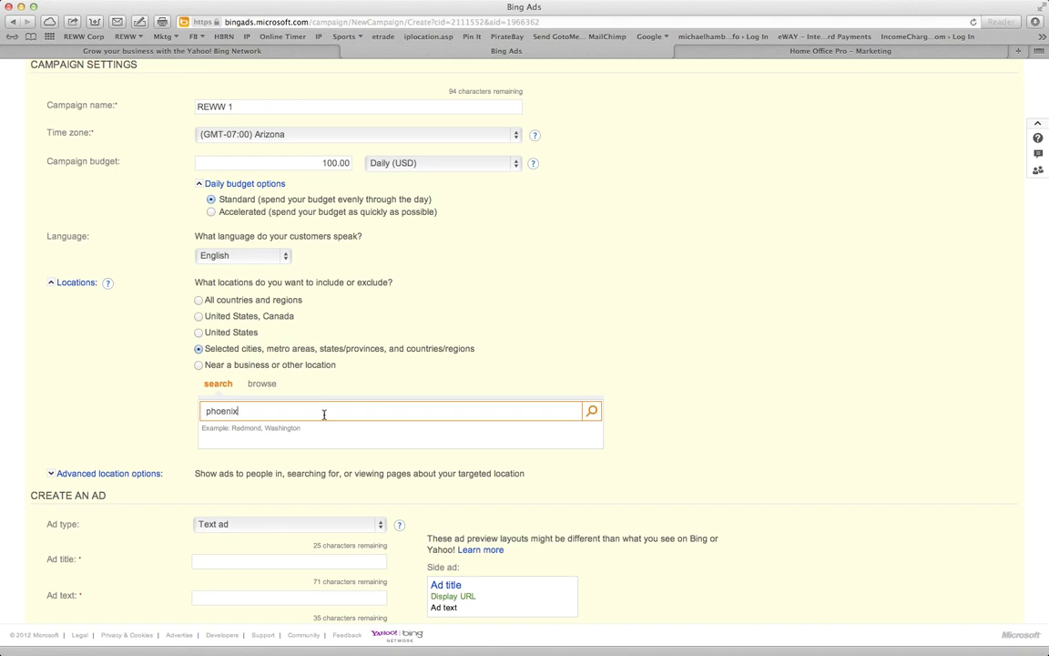
text(, arizona)
click(592, 414)
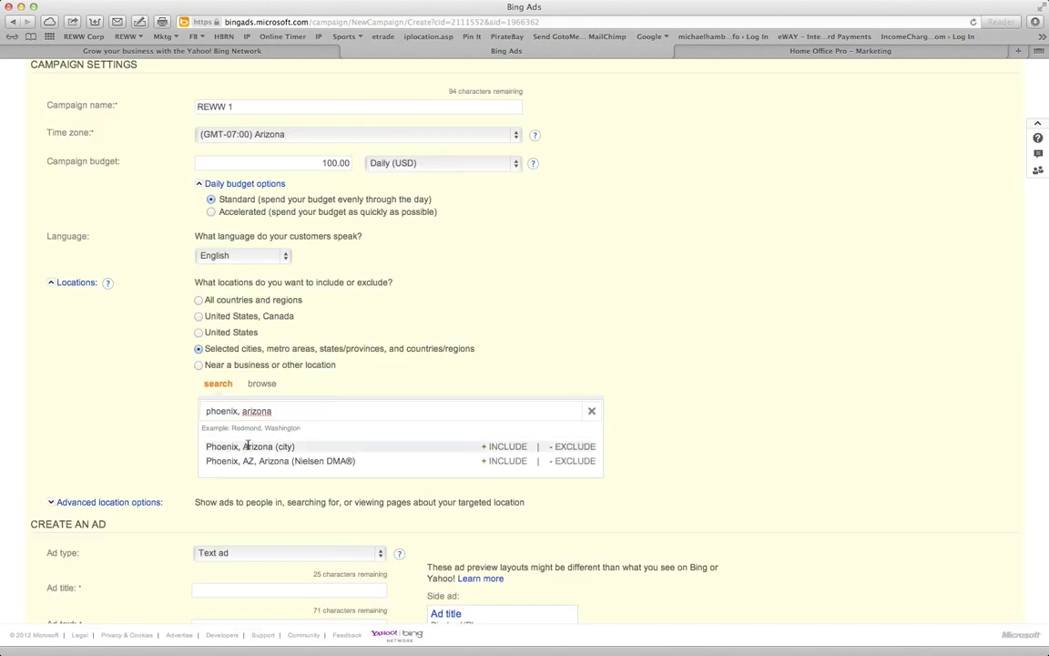
click(506, 447)
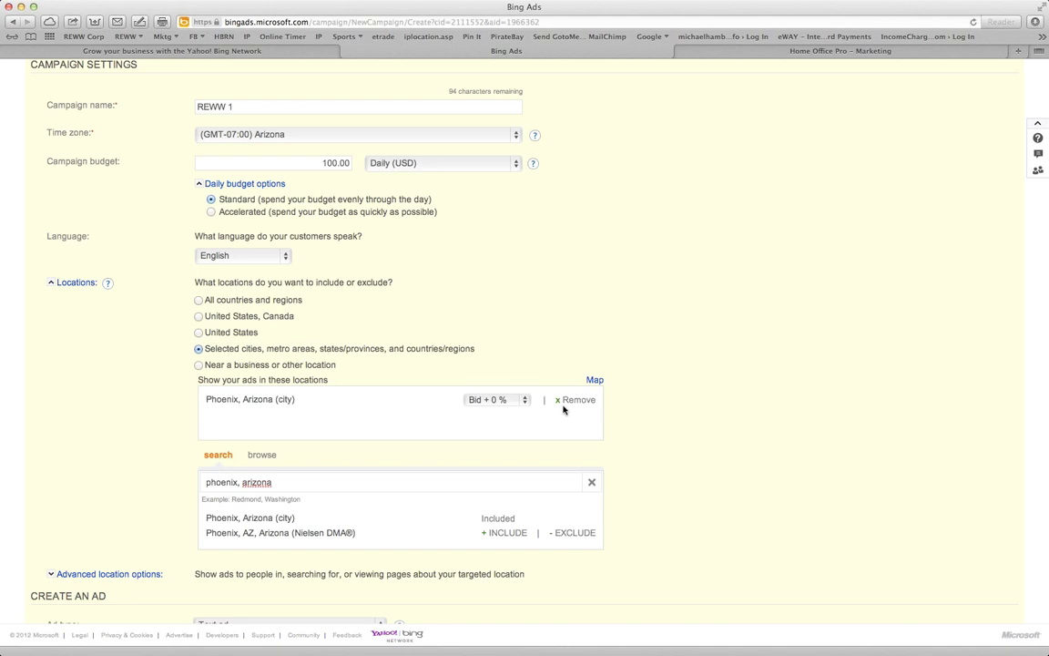
click(498, 400)
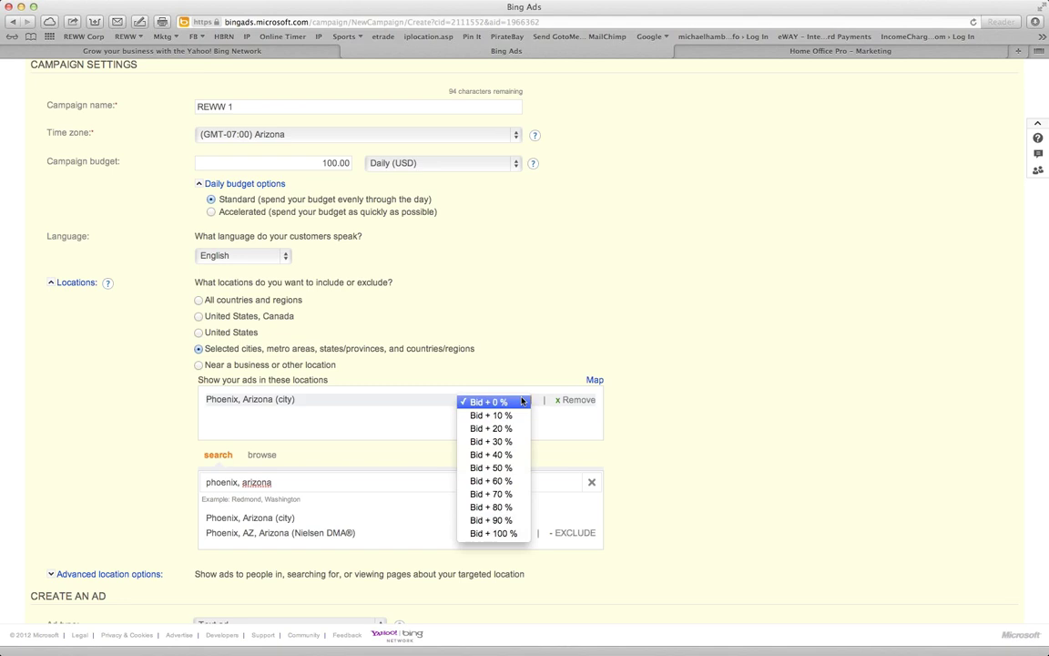
click(506, 533)
Rename the campaign to REWW Intensive 1
click(236, 105)
text(Int)
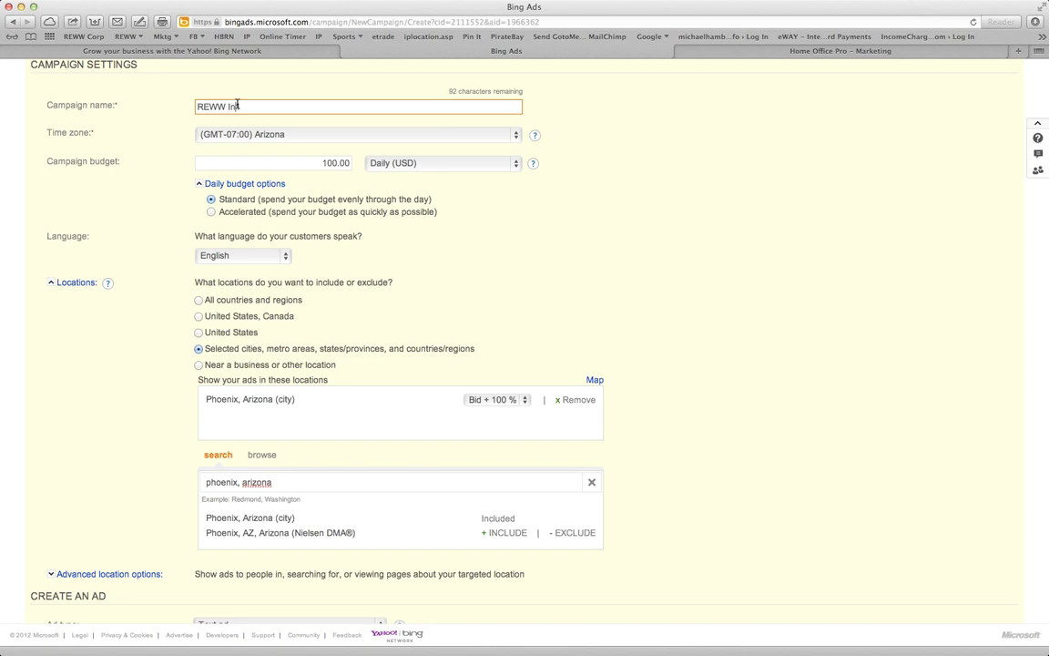
text(ersive 1)
click(497, 234)
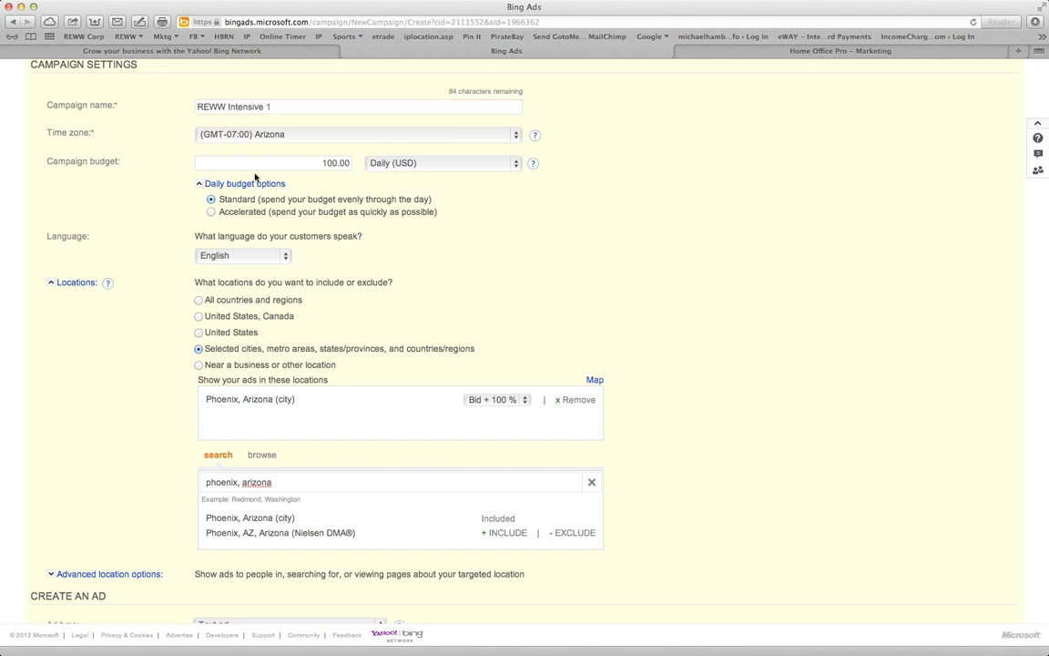
Scroll down to the ad section and keep Text ad as the ad type
scroll(480, 260, left, 2)
scroll(717, 401, down, 5)
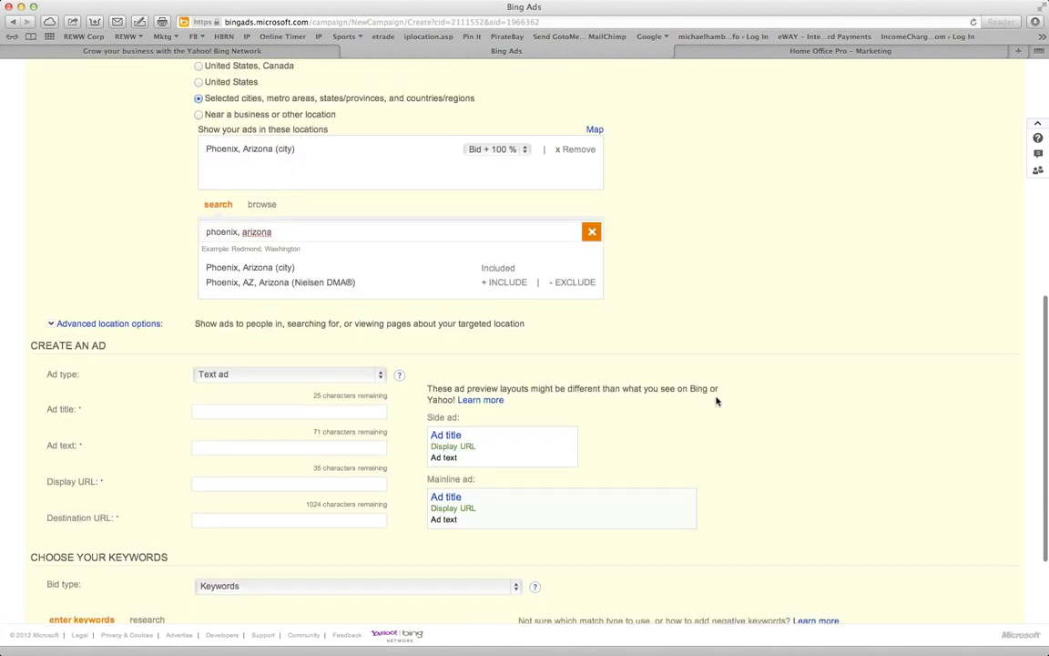
scroll(717, 400, down, 4)
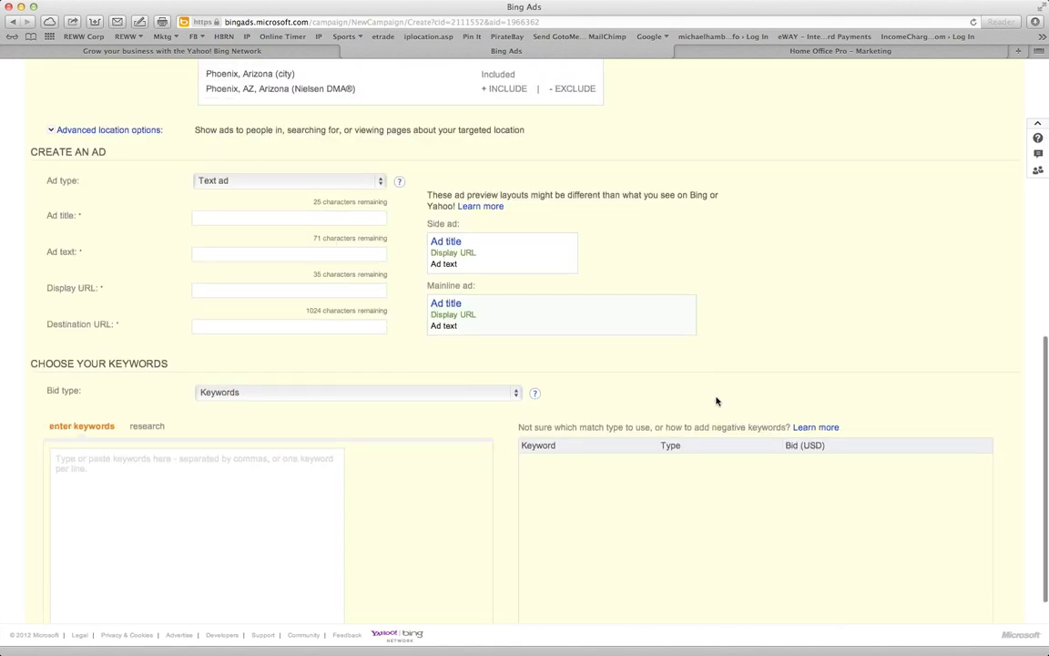
scroll(715, 401, up, 2)
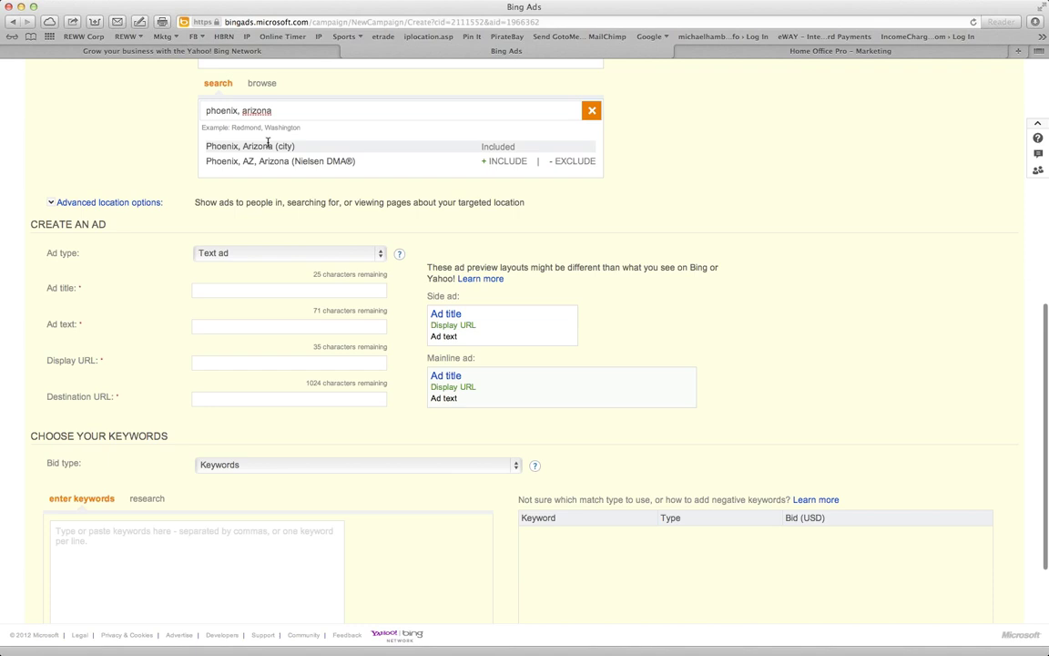
scroll(745, 258, down, 2)
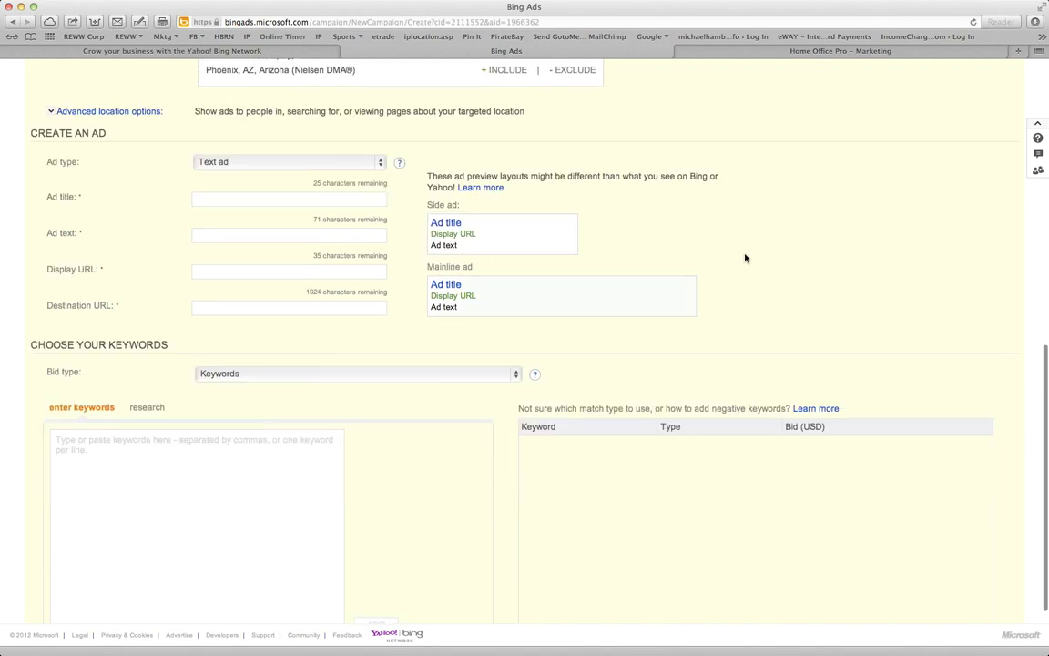
click(248, 160)
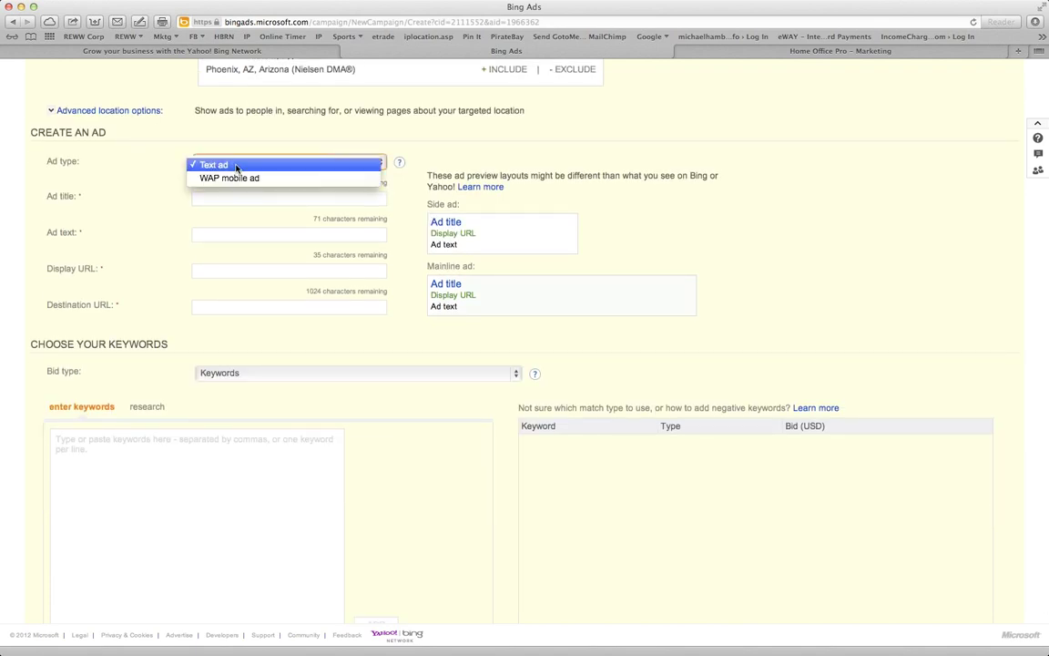
click(236, 166)
click(225, 198)
text(Learn to Profit in Real E)
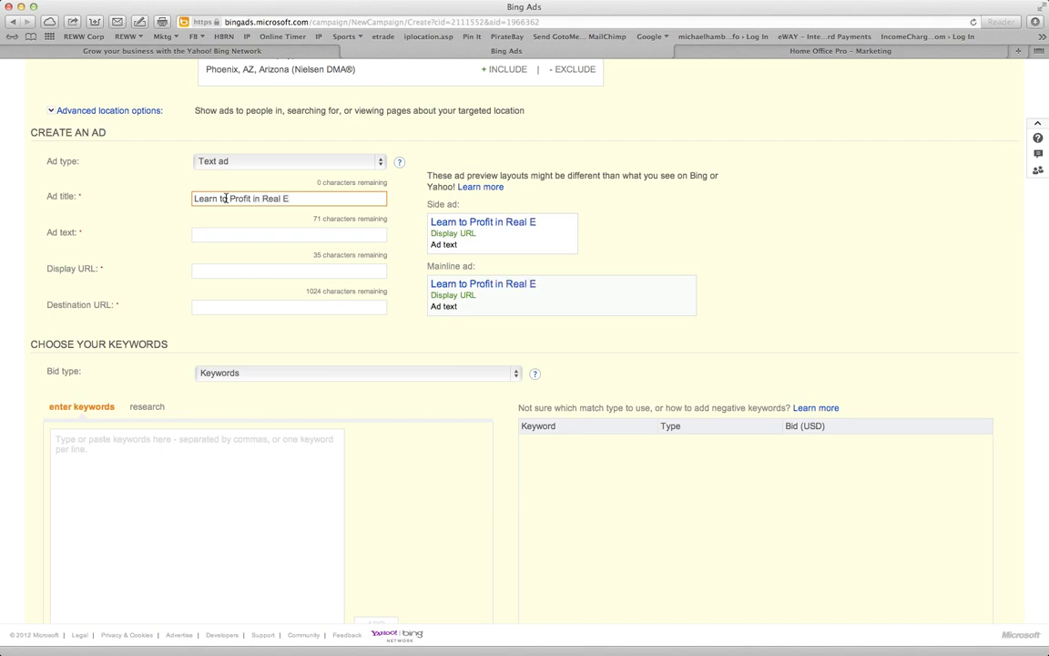
triple_click(225, 198)
text(Pro)
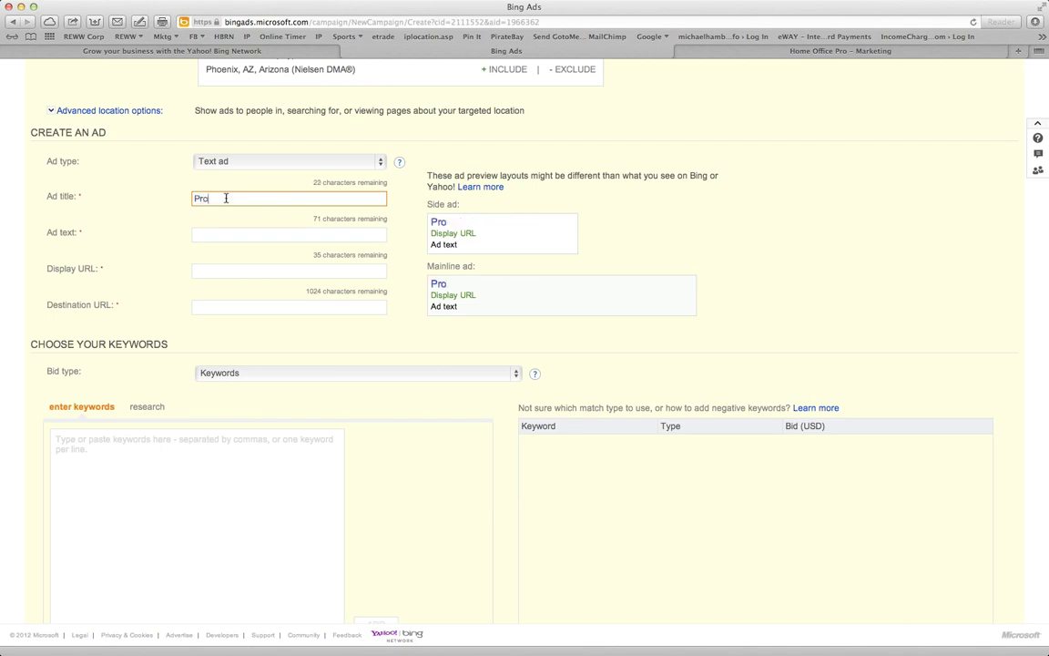
text(fit in Real Estate)
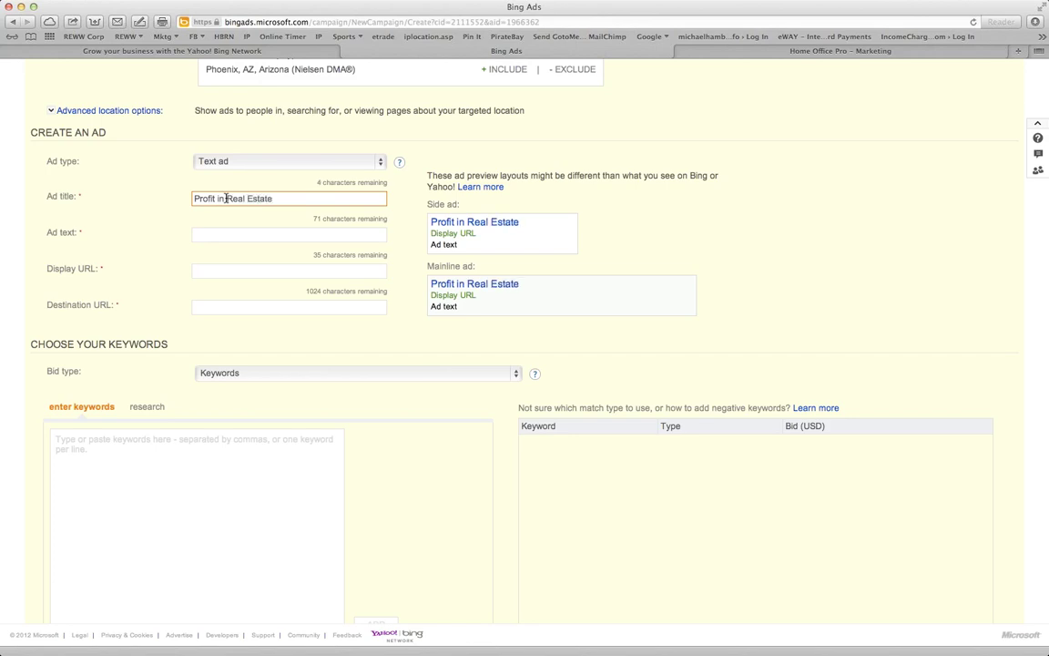
key(Tab)
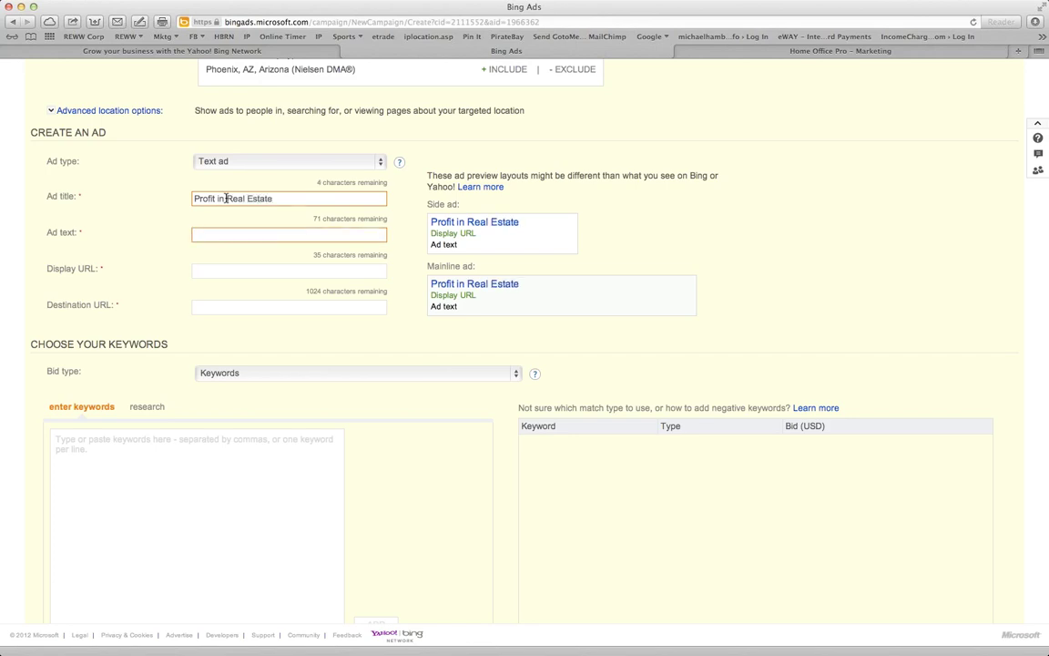
text(www.)
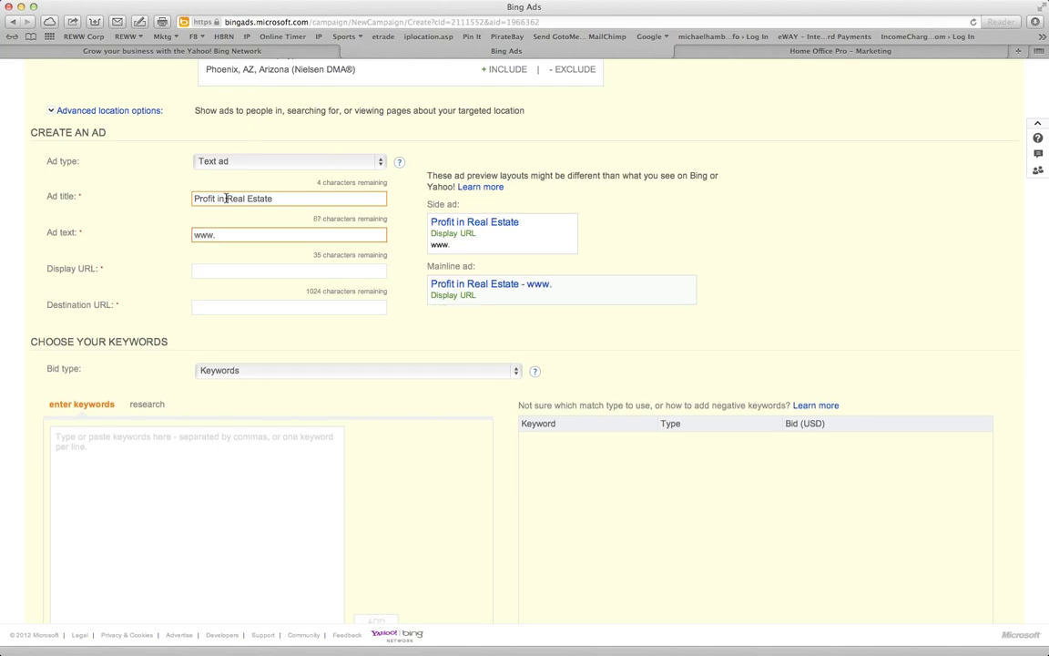
text(Income)
key(BackSpace)
key(BackSpace)
key(BackSpace)
key(BackSpace)
key(BackSpace)
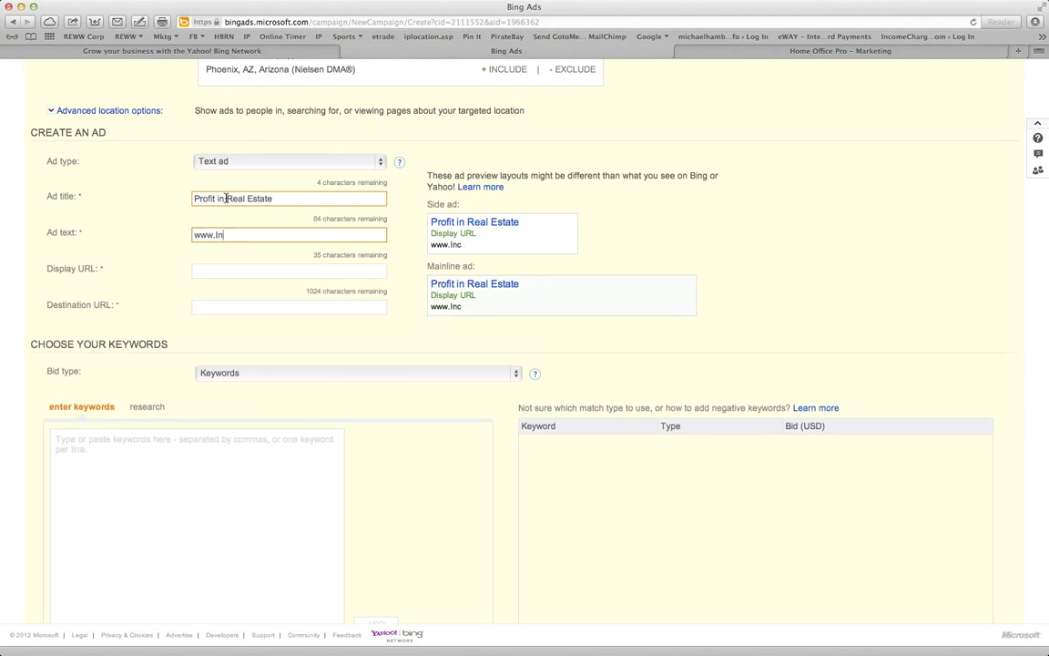
text(Experts.com)
click(807, 54)
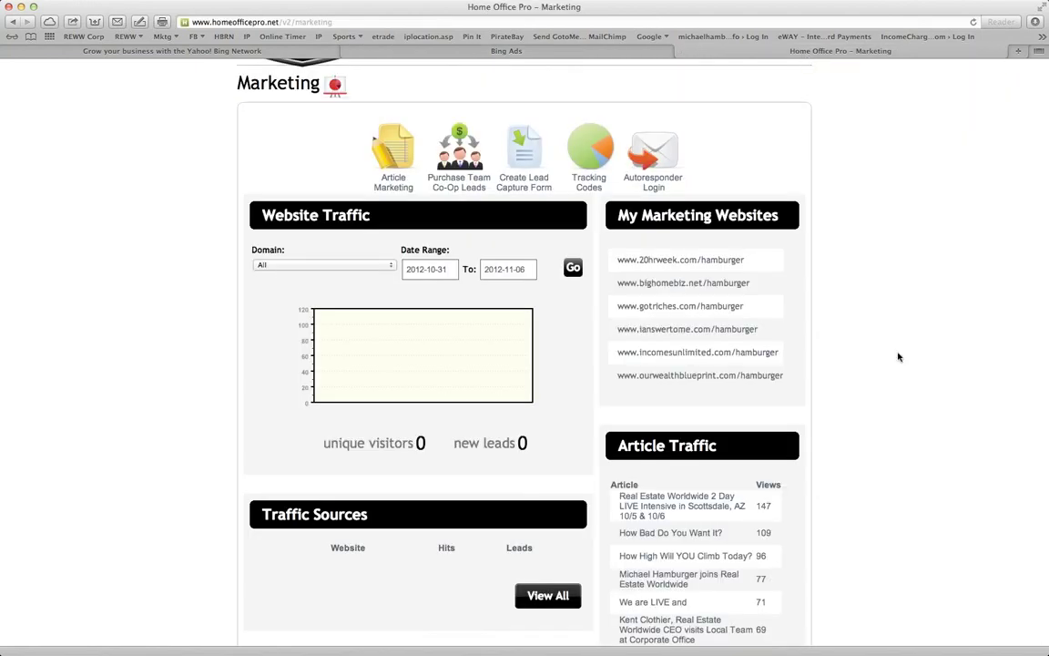
Preview the ianswertome.com landing page, then close it back to the marketing page
scroll(898, 356, down, 5)
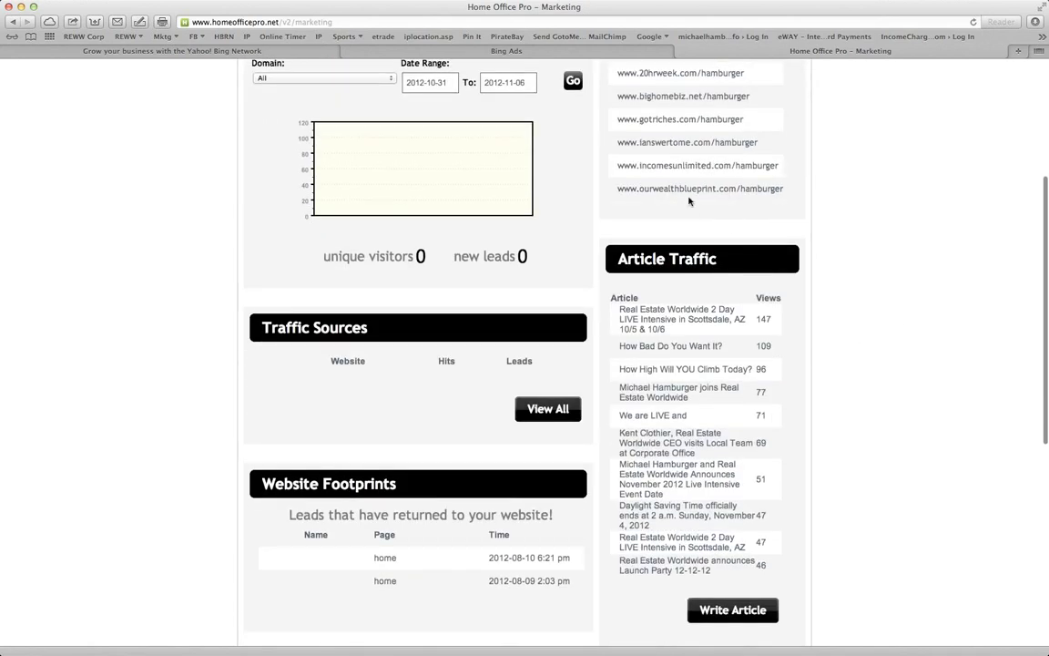
click(710, 142)
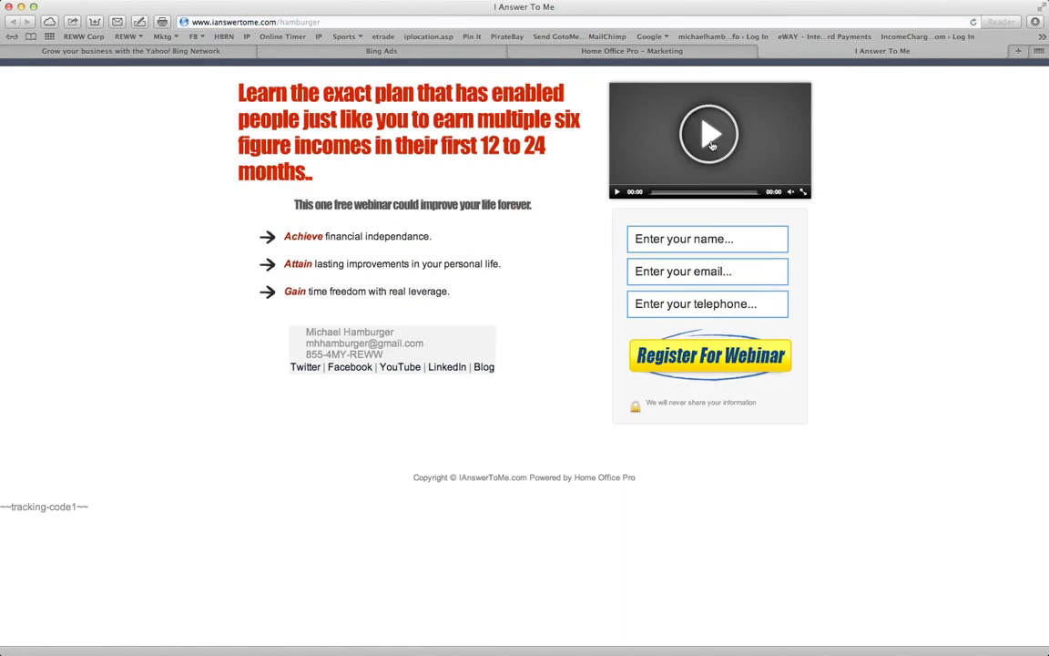
key(super+w)
scroll(833, 398, down, 5)
scroll(833, 398, down, 2)
click(654, 508)
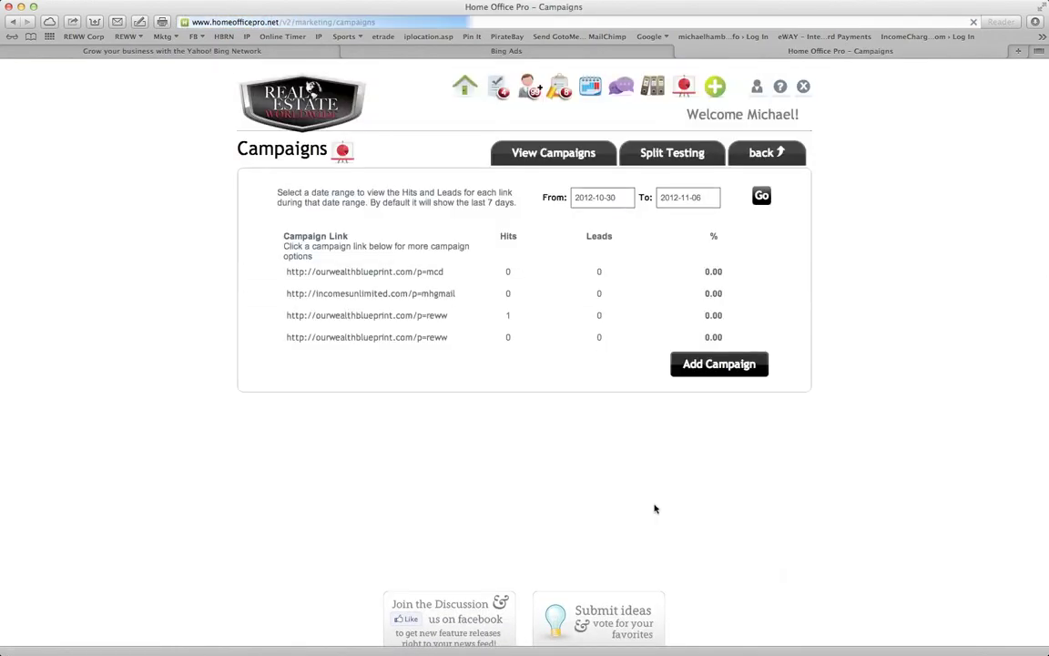
click(726, 366)
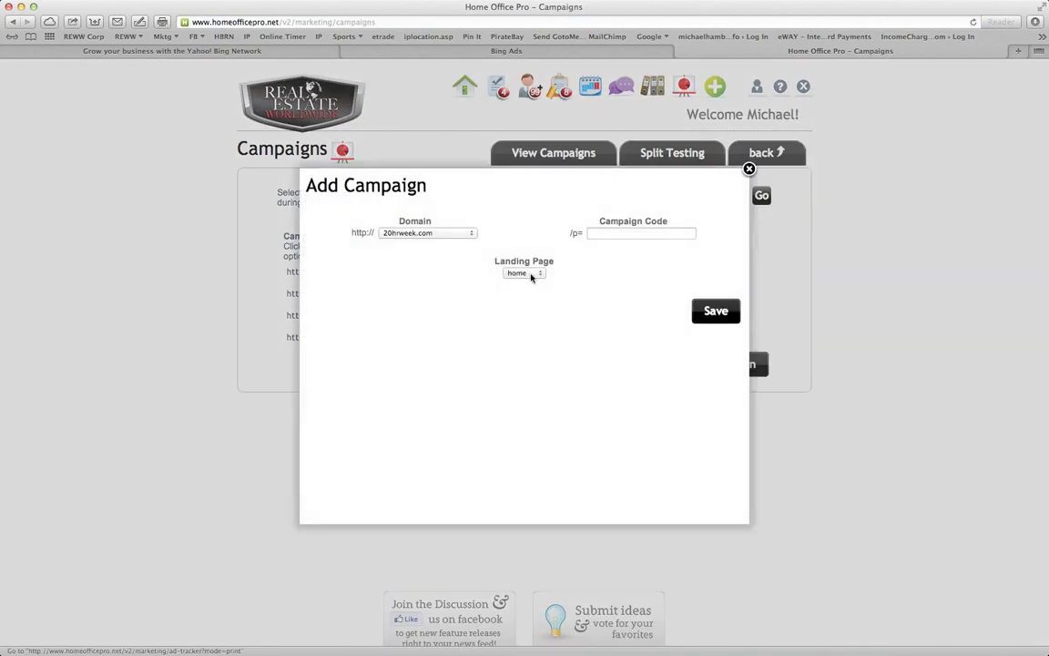
click(388, 233)
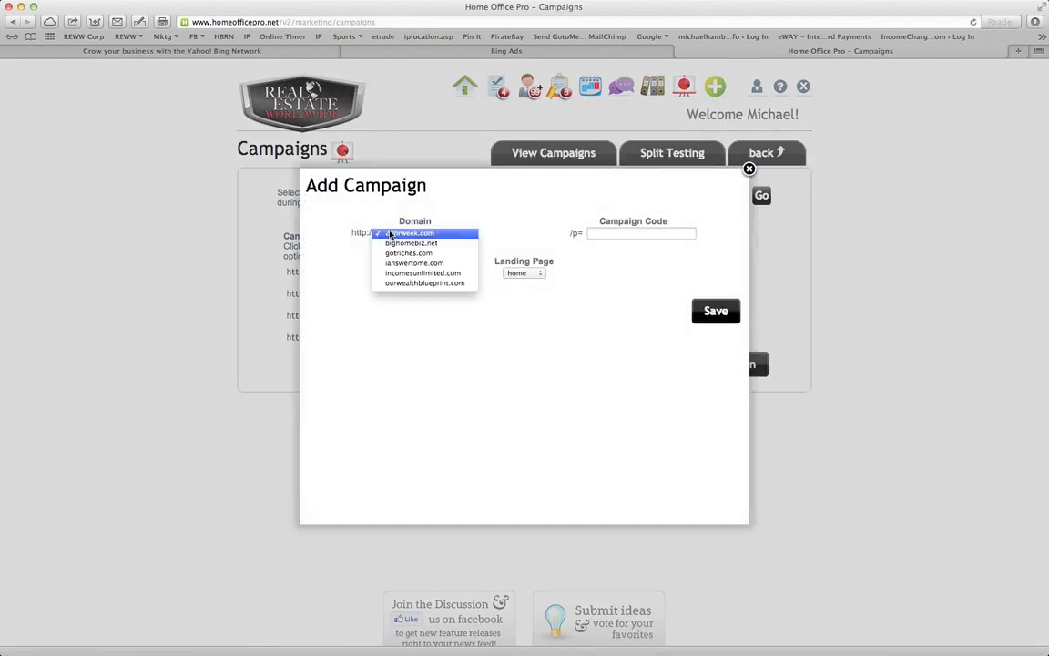
click(423, 264)
click(642, 234)
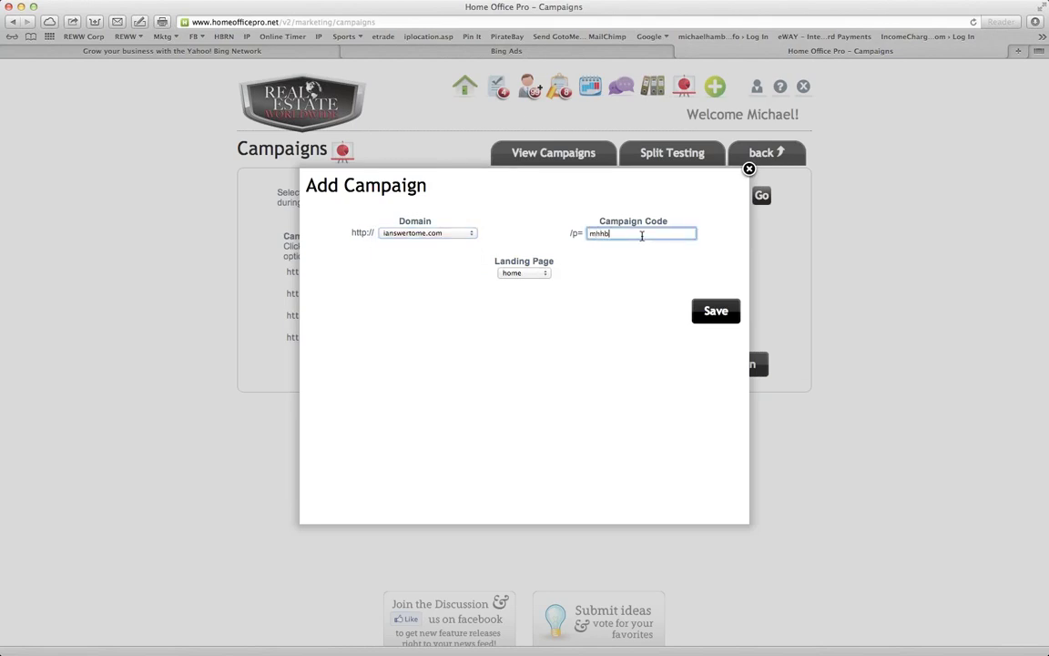
click(707, 314)
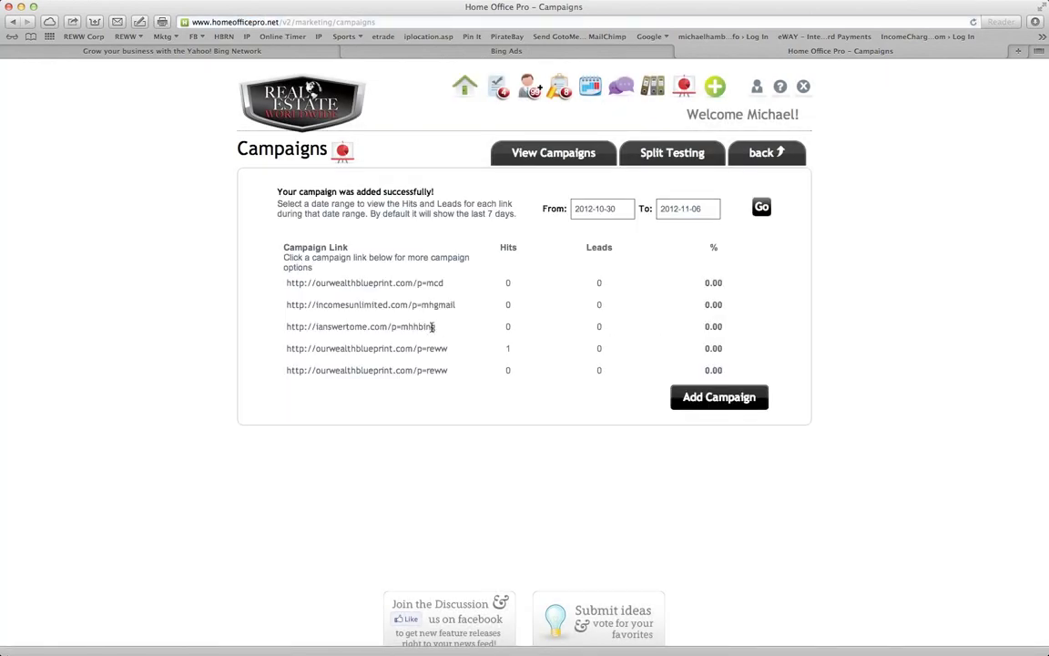
drag(437, 327, 284, 330)
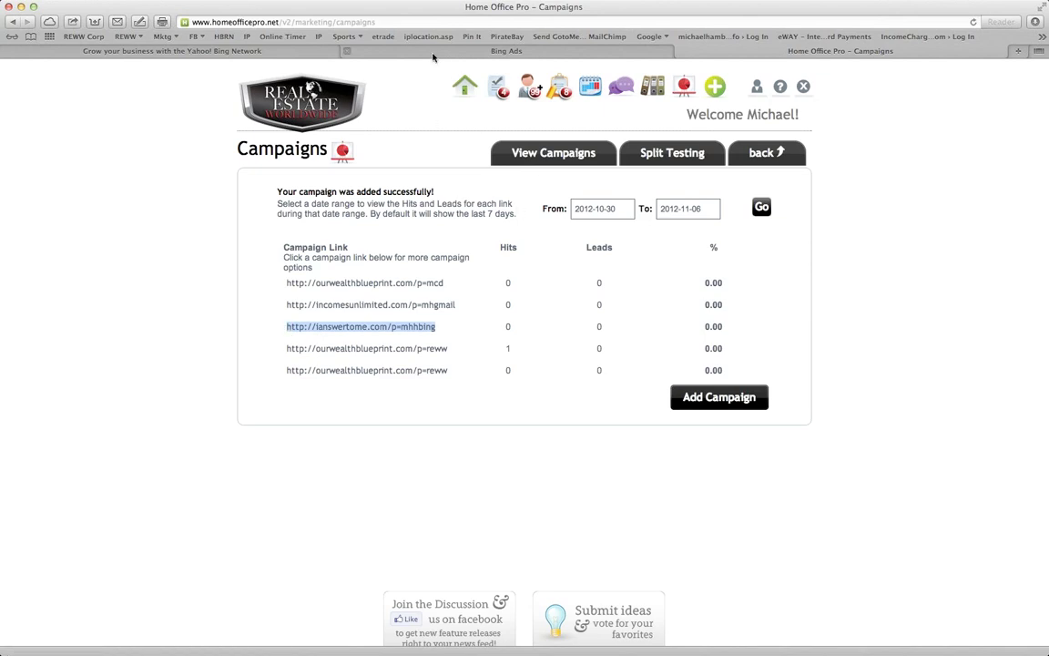
click(433, 52)
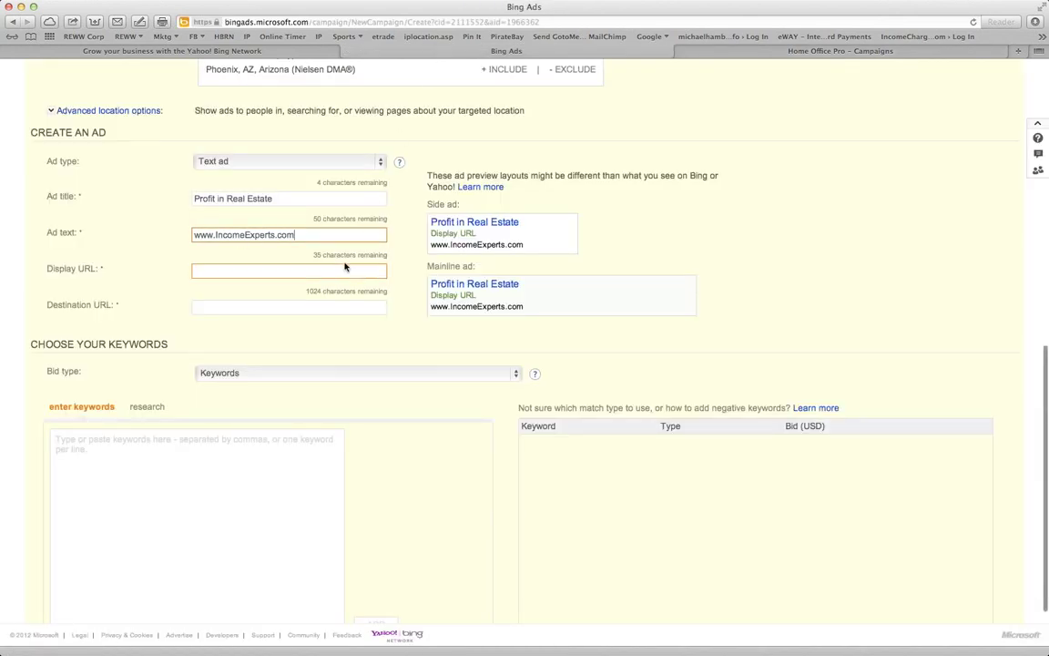
Clear the ad text, discarding a partly typed 'Massive Profits… Real Estate' draft
key(super+a)
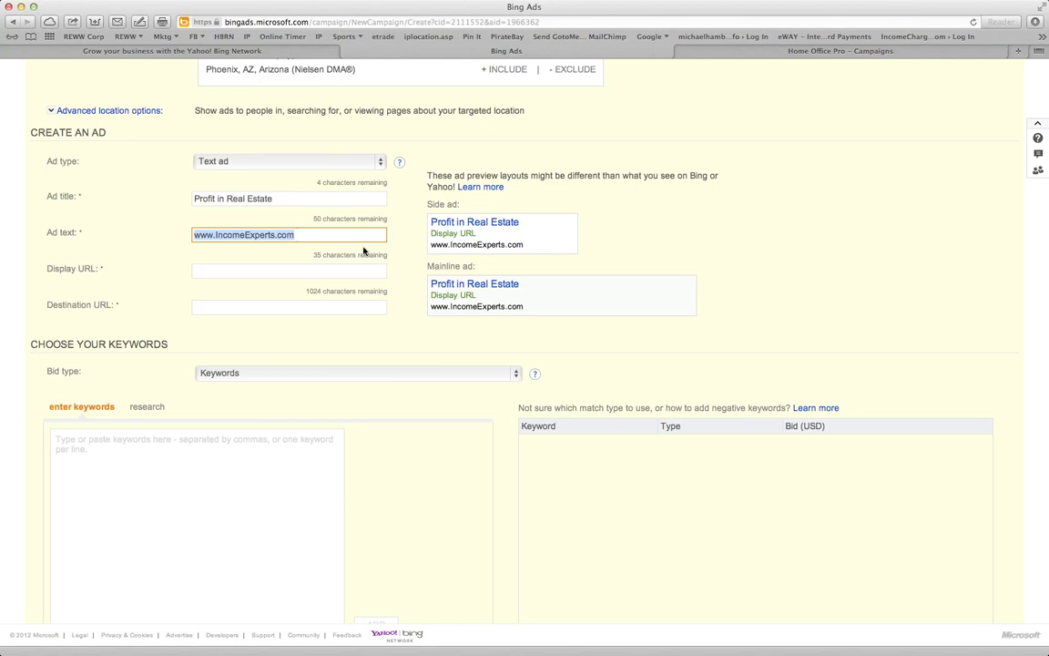
key(super+x)
key(Tab)
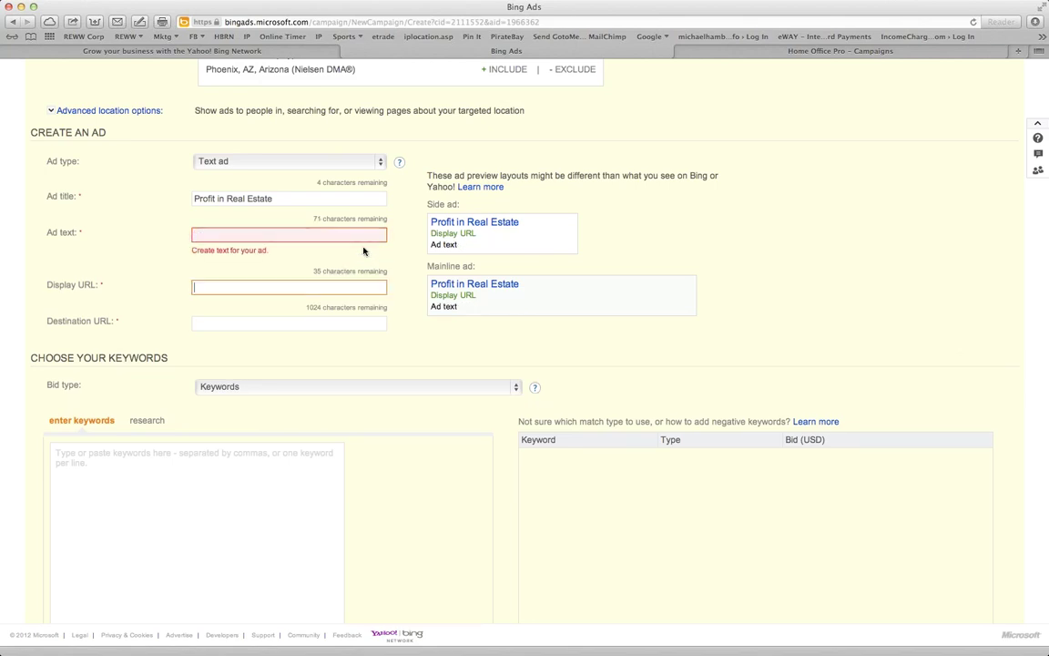
key(shift+Tab)
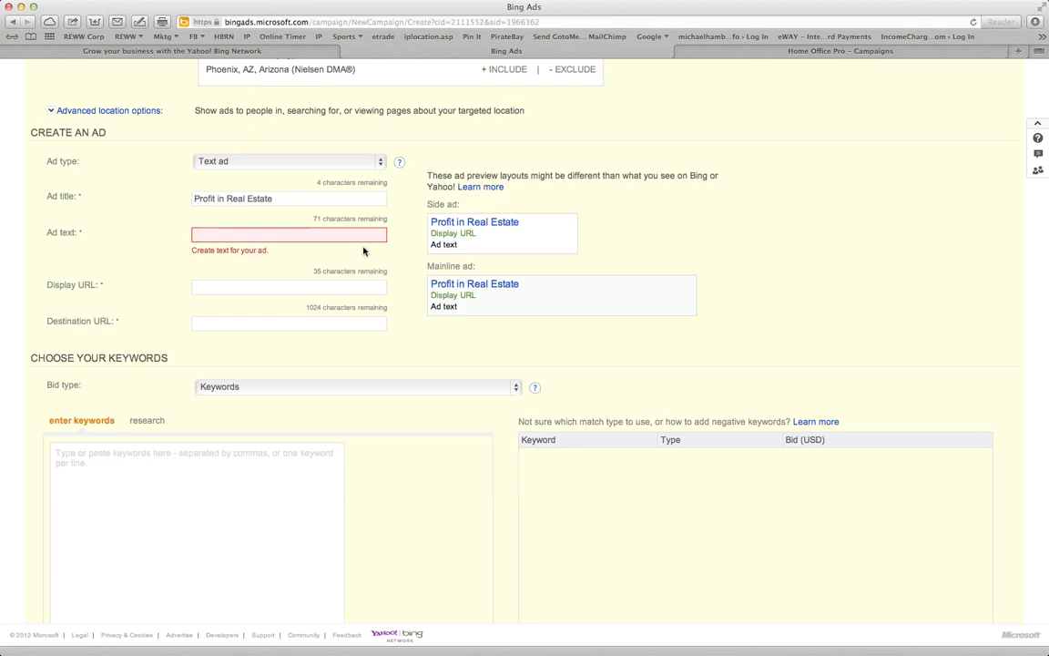
text(Mass)
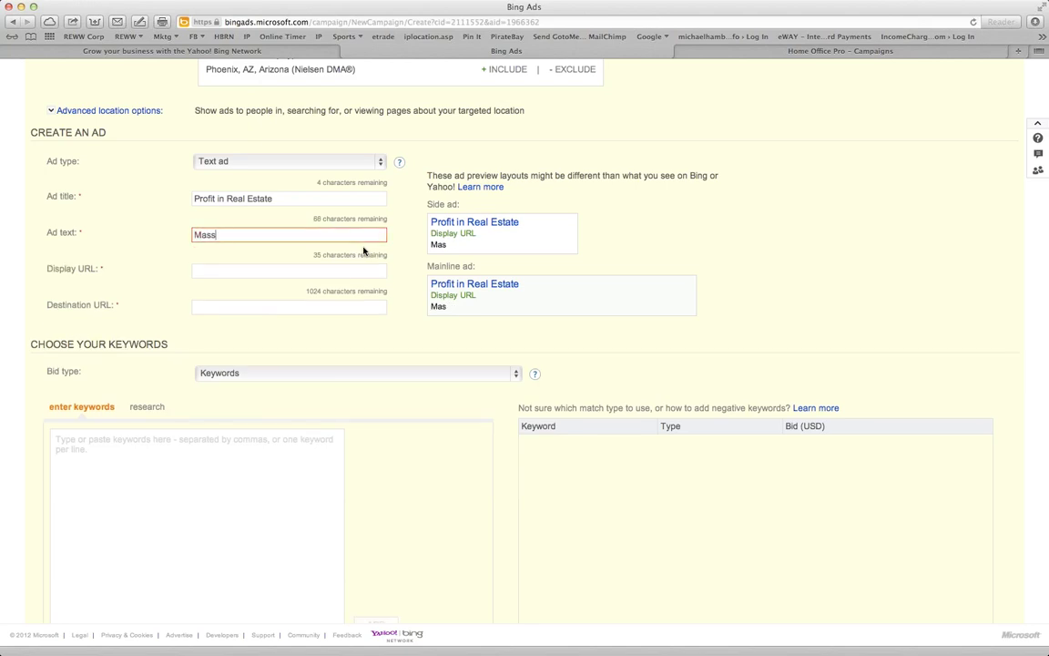
text(ive Profits are being )
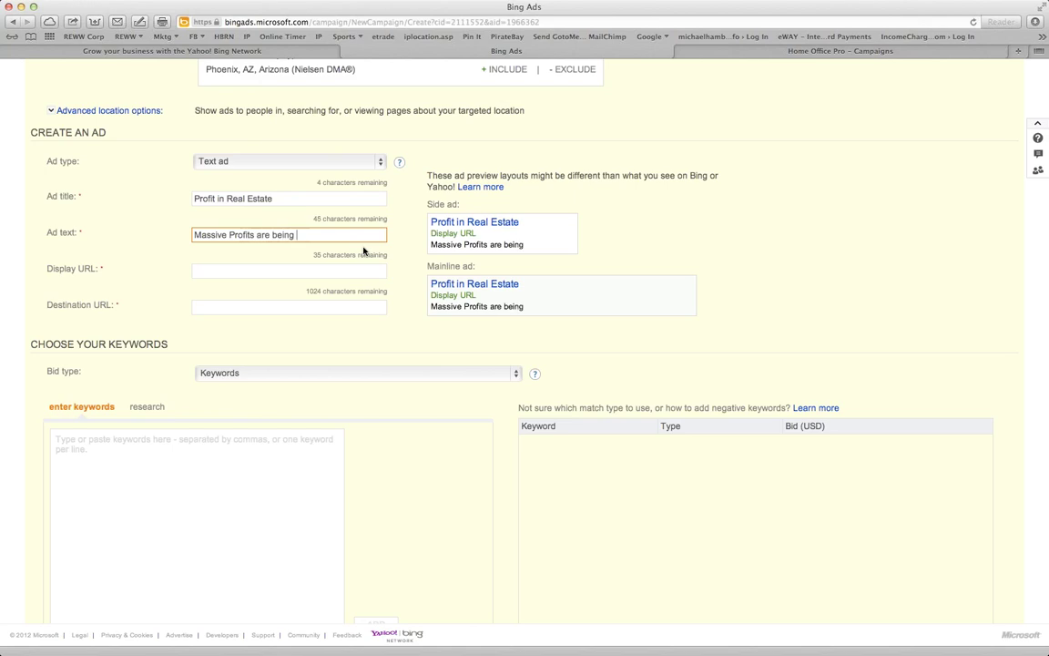
text(earned in the)
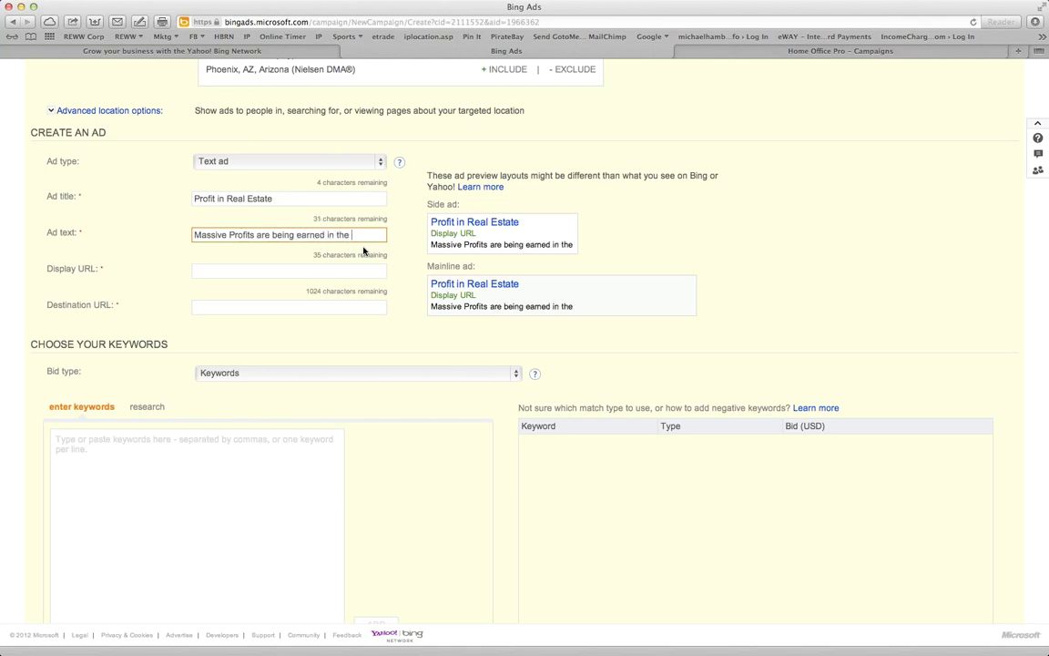
key(BackSpace)
key(BackSpace)
key(BackSpace)
key(BackSpace)
text(Real Esta)
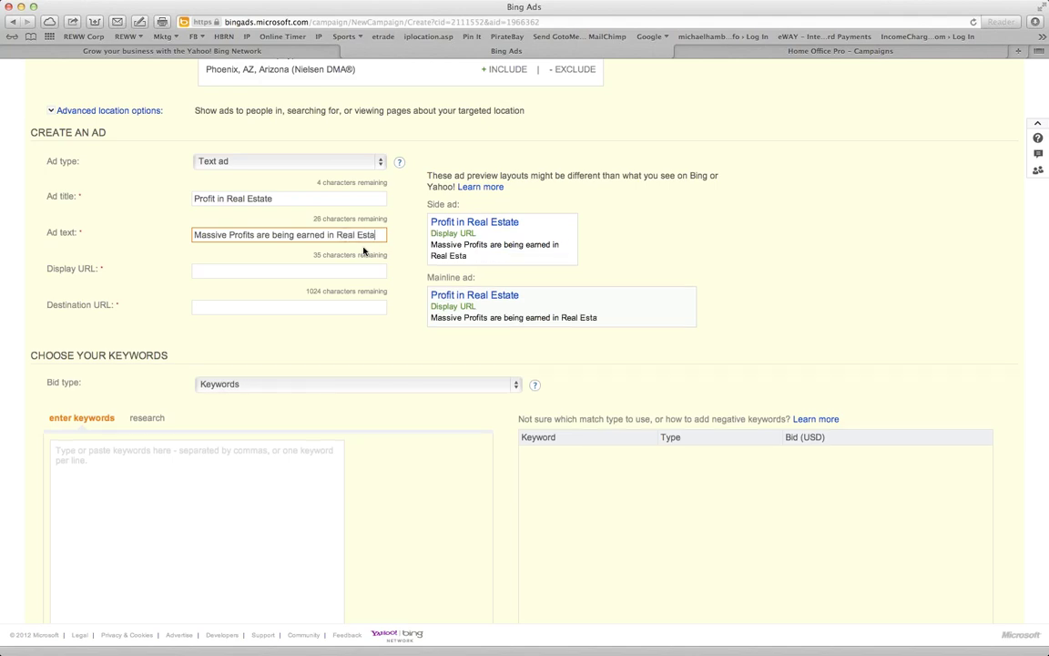
text(te toda)
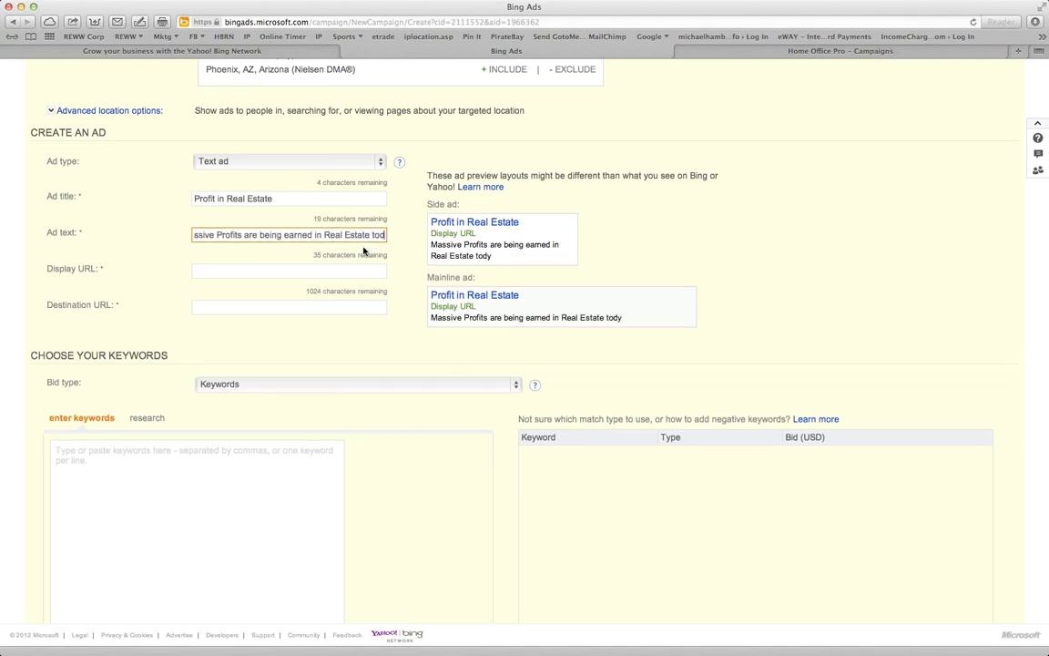
key(super+a)
key(BackSpace)
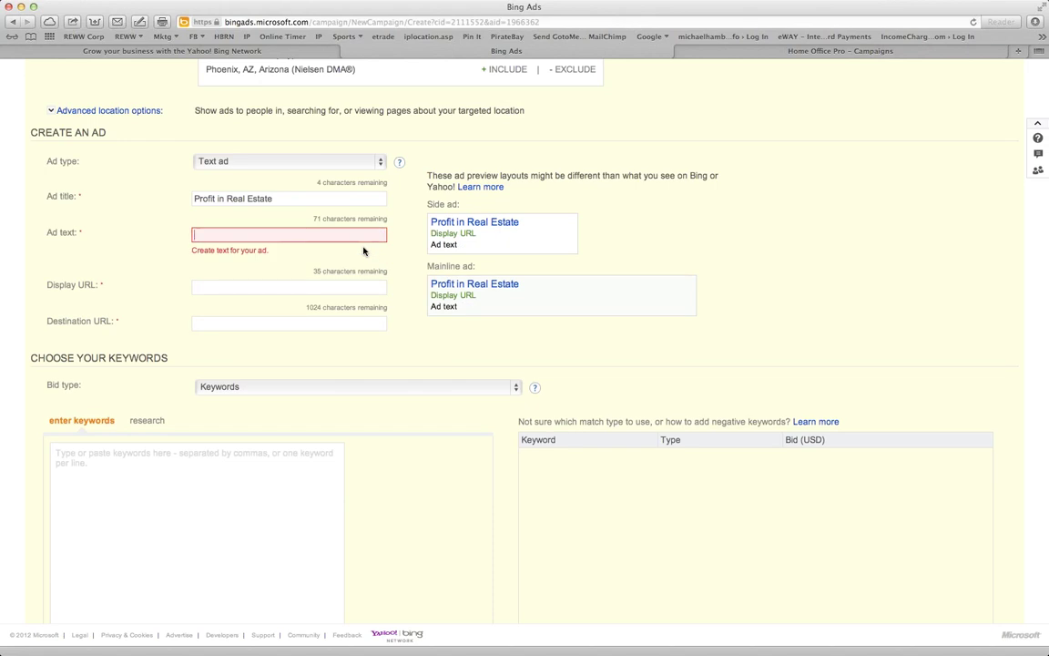
Paste the mhhbing tracking link as destination URL and set display URL to ianswertome.com
key(Tab)
key(Tab)
key(super+v)
key(shift+Tab)
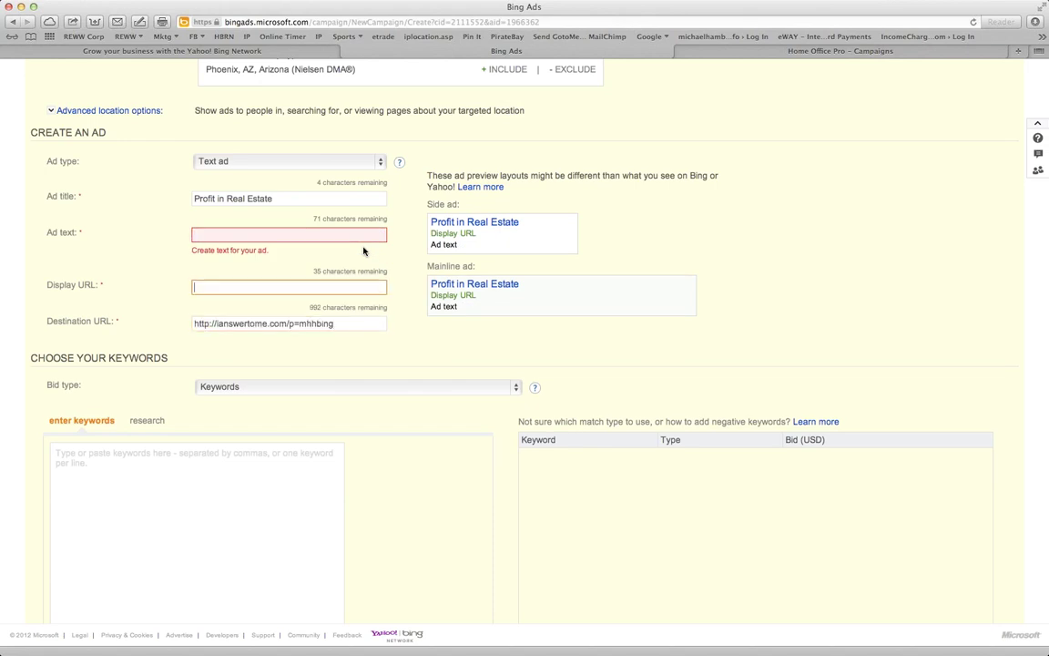
text(I)
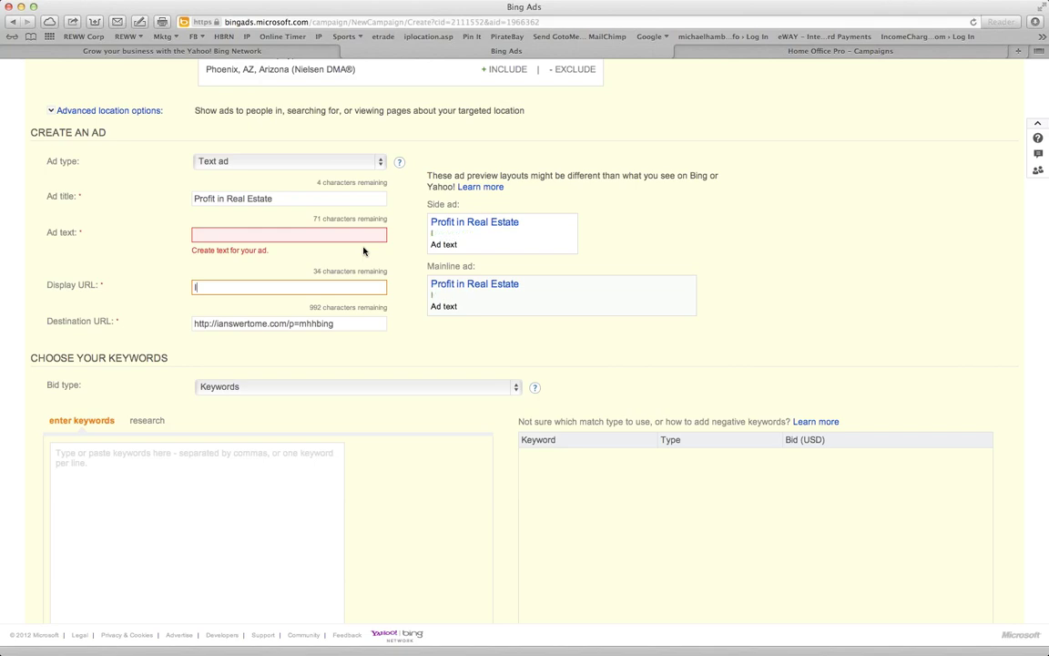
key(BackSpace)
text(ianaswe)
key(BackSpace)
key(BackSpace)
key(BackSpace)
key(BackSpace)
text(swertome.com)
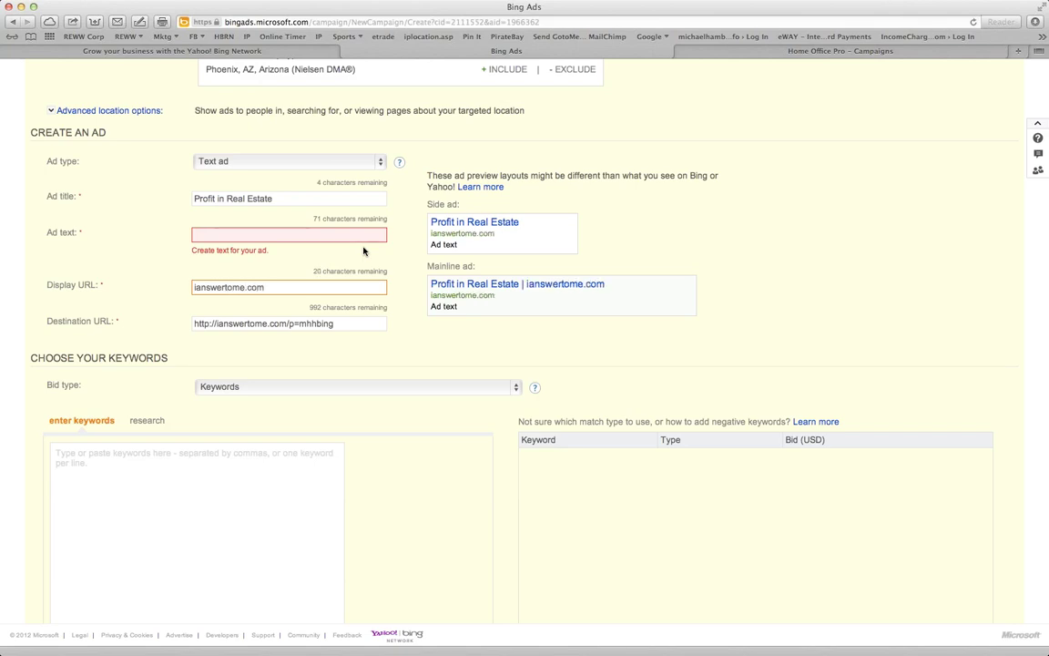
Write the ad text 'Achieve Massive Profits in a Real Estate Direct Sales Business Today', then revisit the URL fields
click(242, 235)
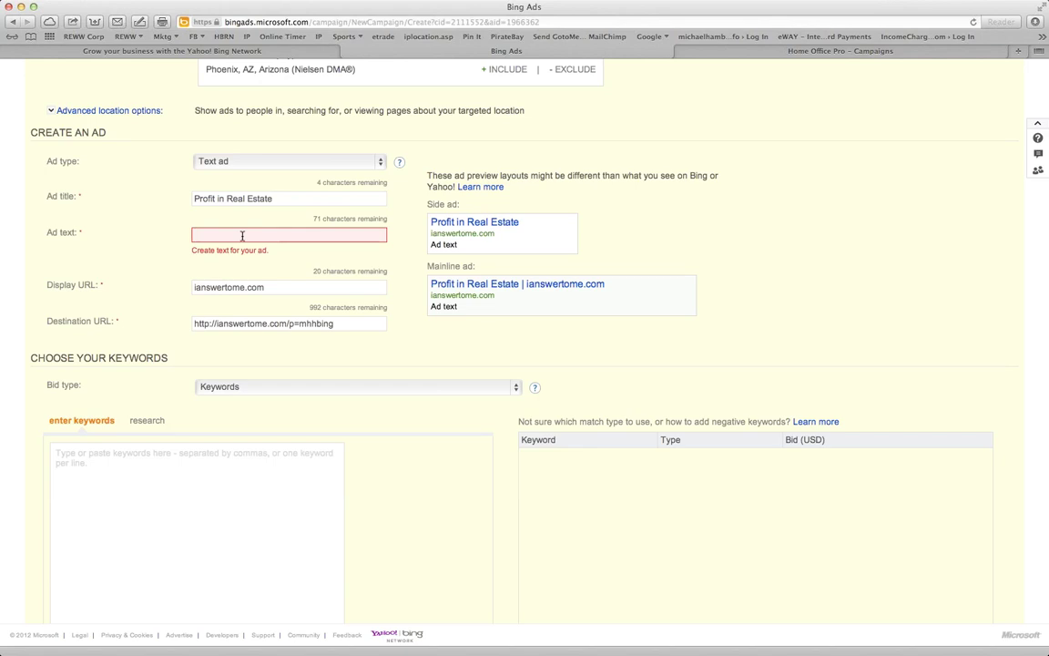
text(Re)
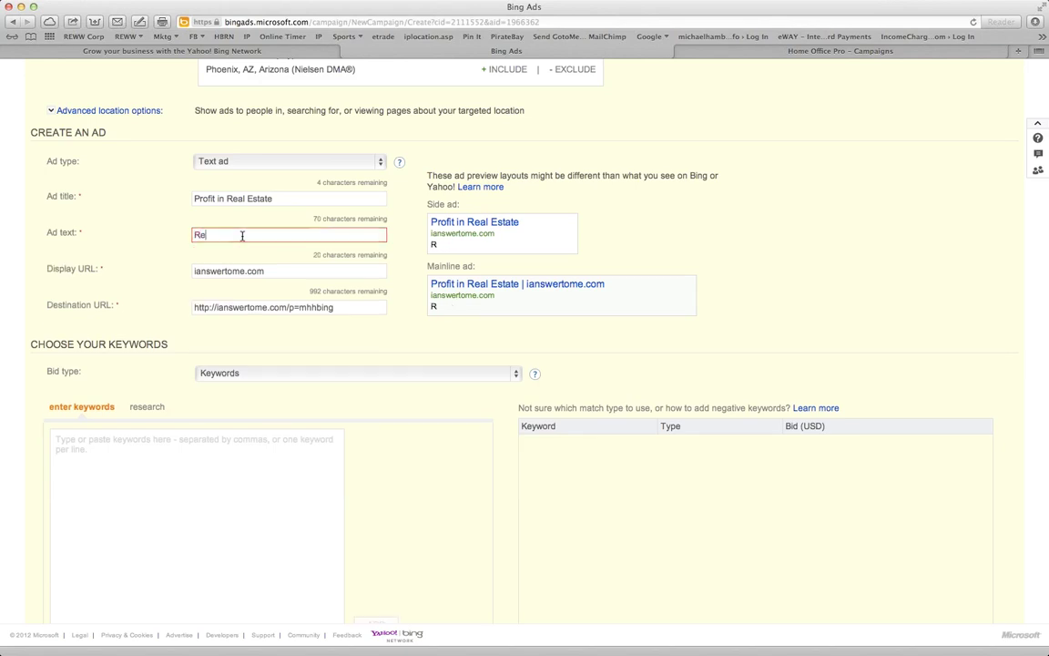
text(al Estate Direct S)
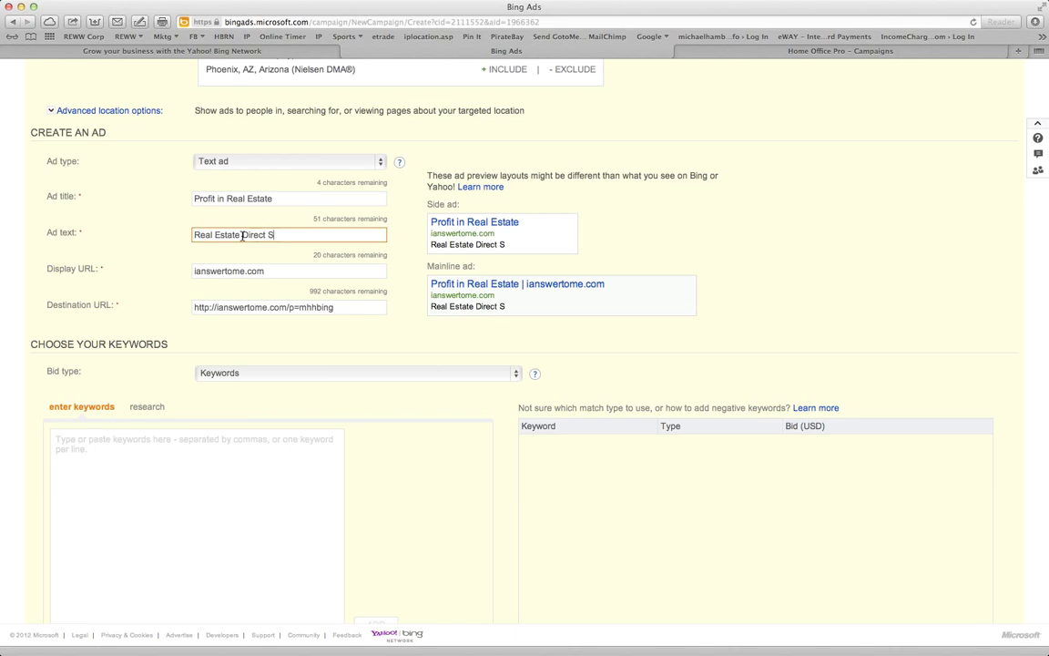
text(ales Business)
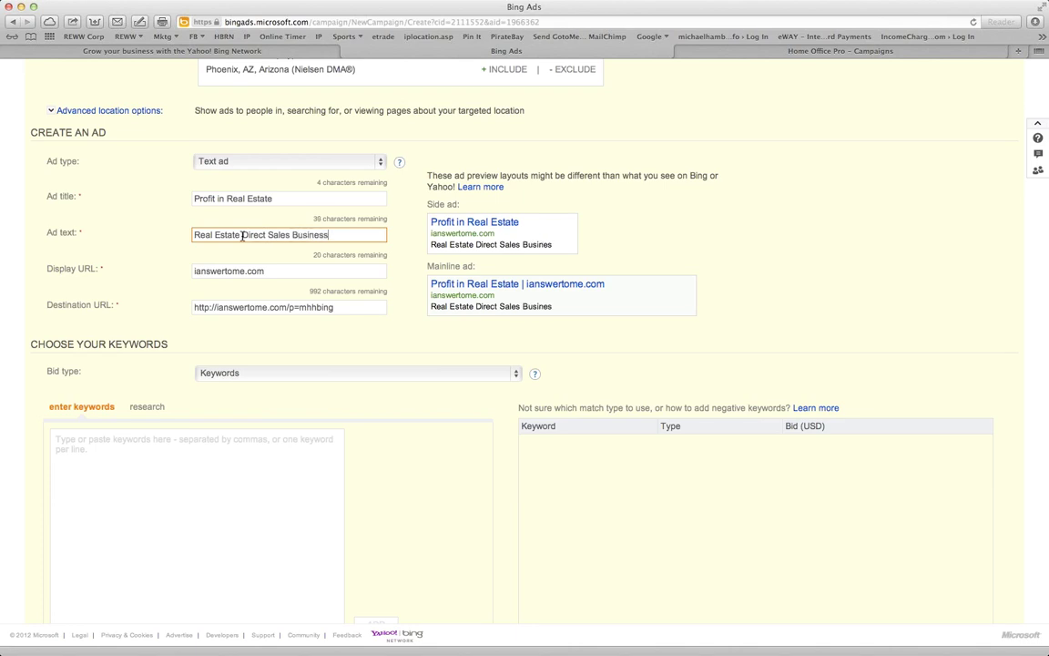
text(. Act)
key(BackSpace)
key(BackSpace)
key(BackSpace)
key(BackSpace)
key(BackSpace)
text(Achieve )
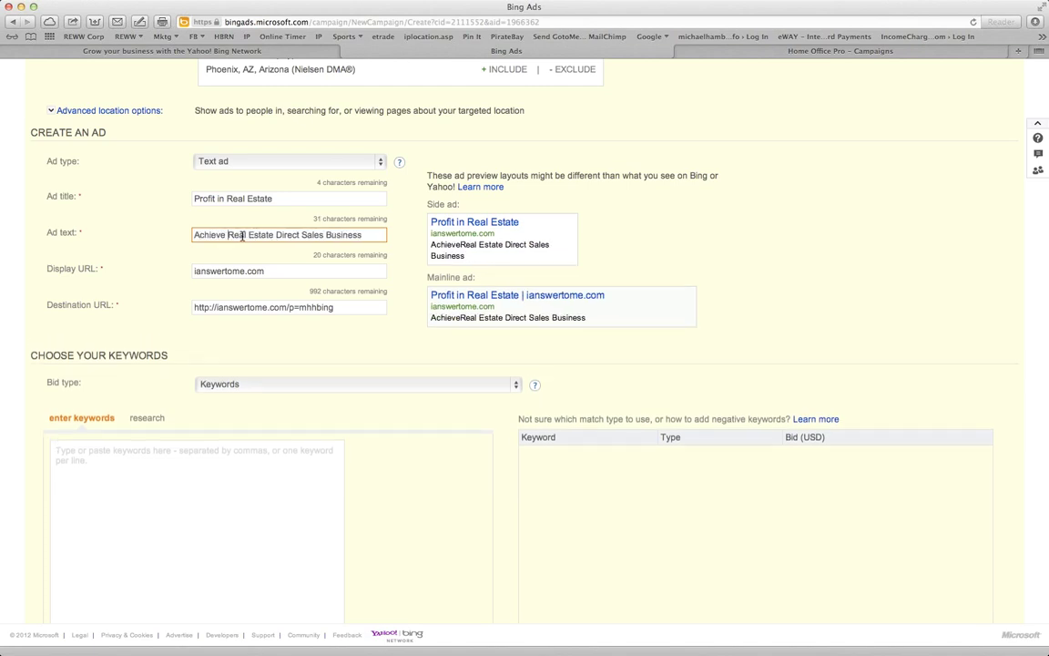
text(Massive)
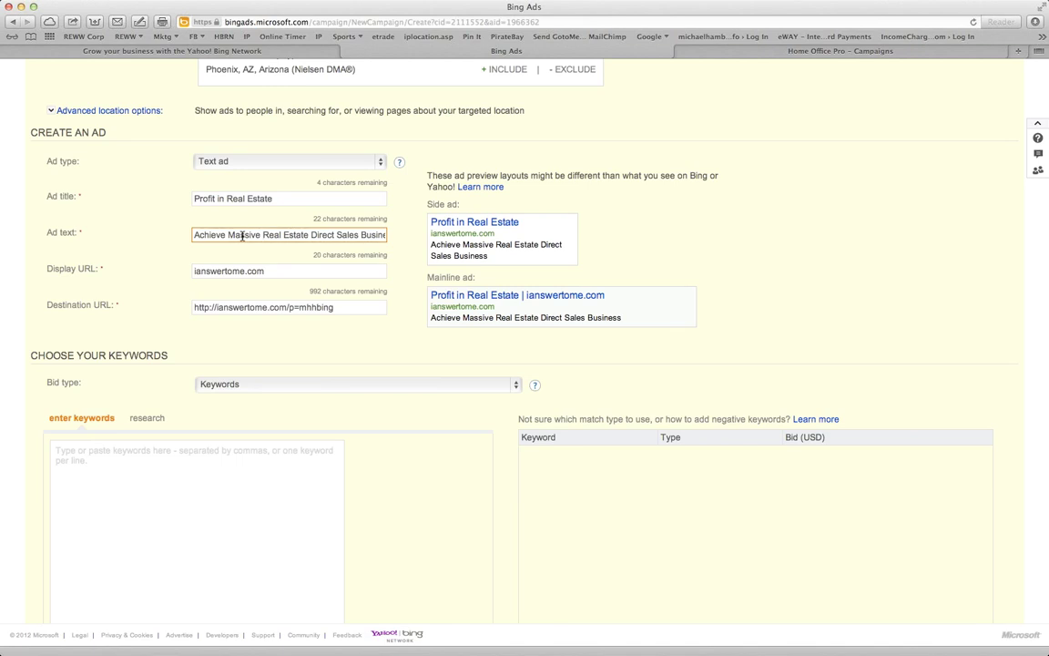
text(Profits in a)
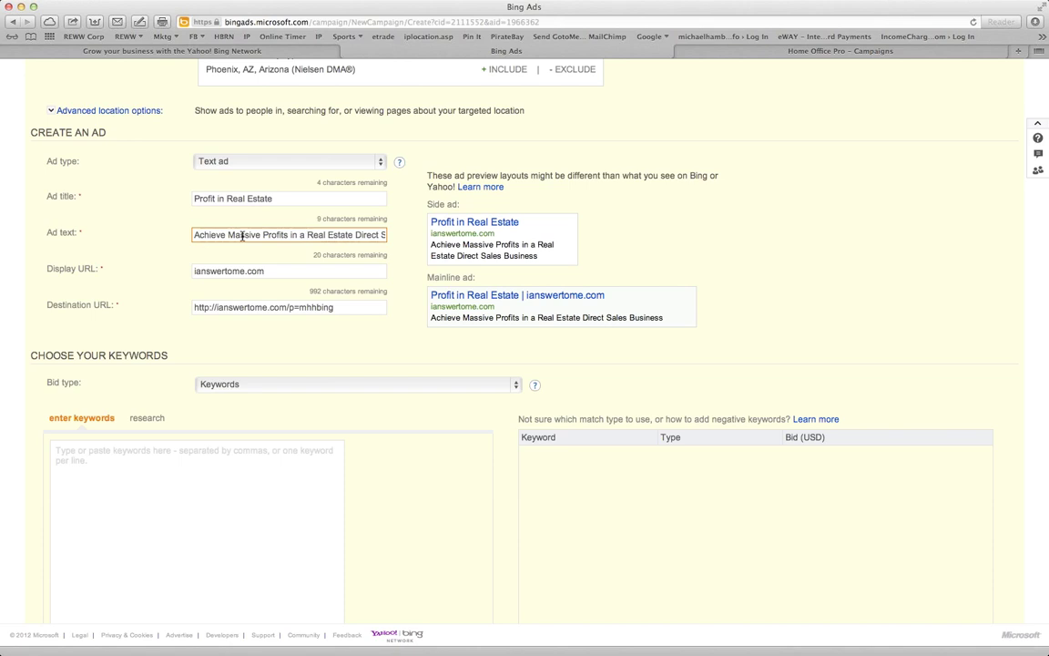
key(super+Right)
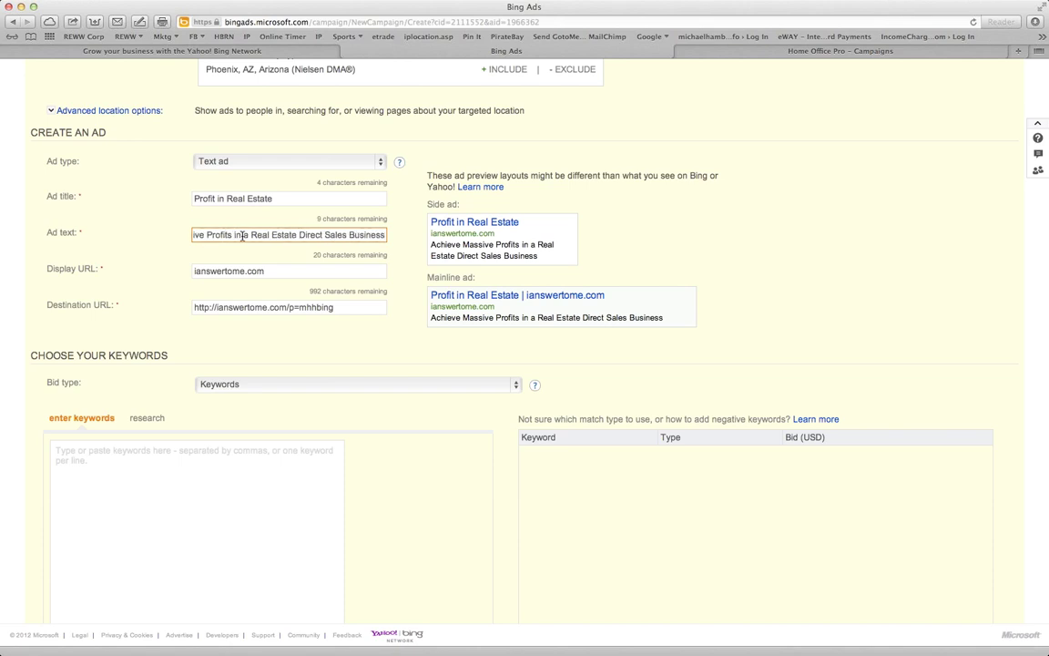
text(Today)
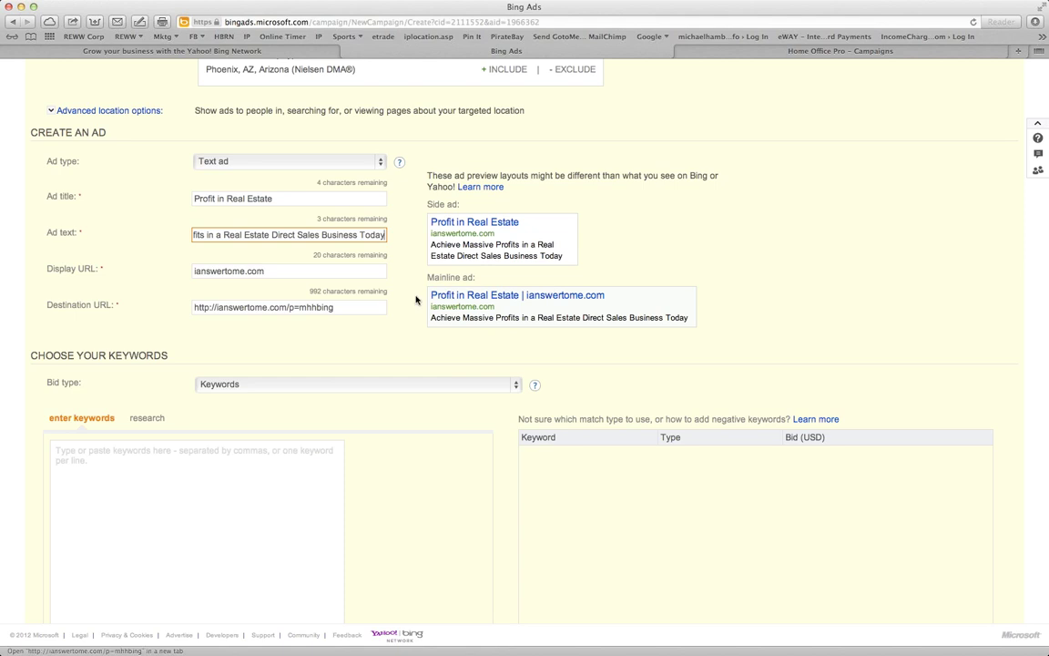
click(207, 271)
click(378, 235)
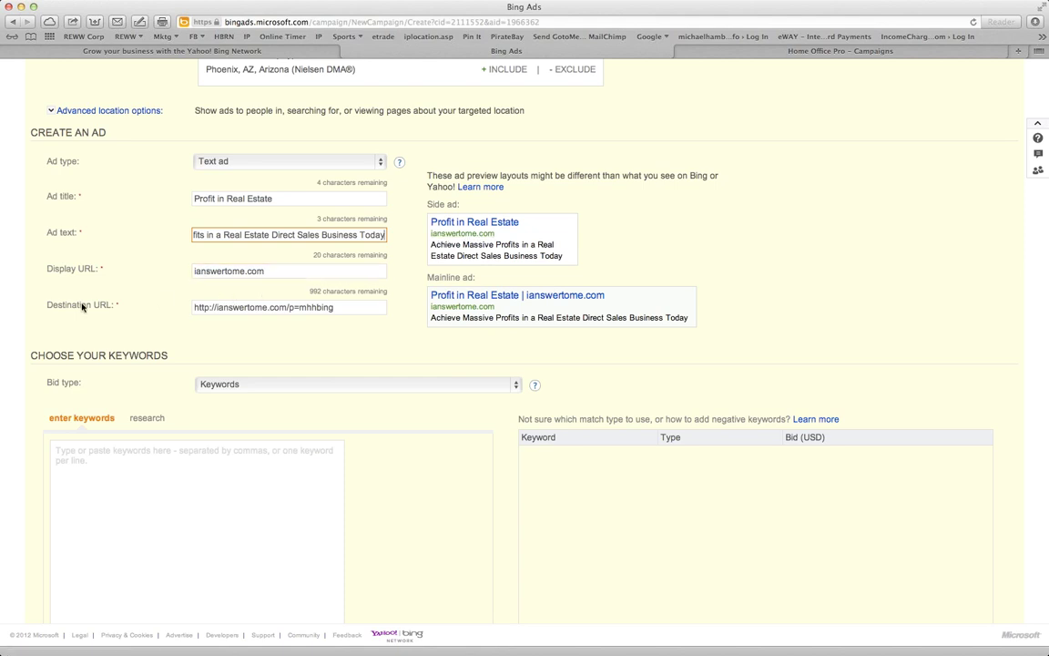
click(194, 270)
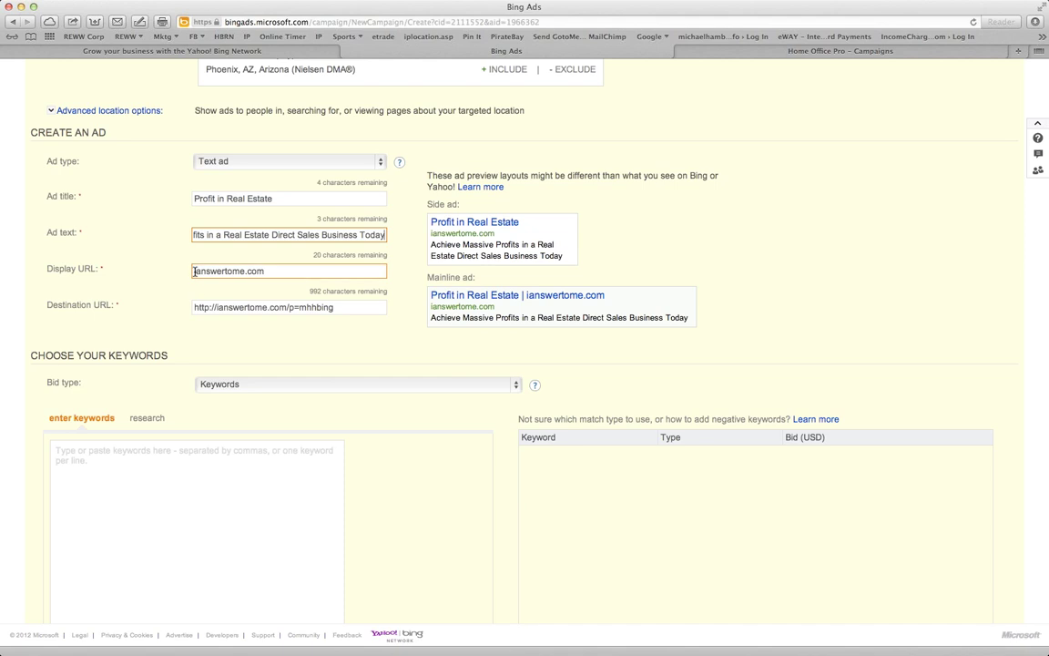
click(212, 308)
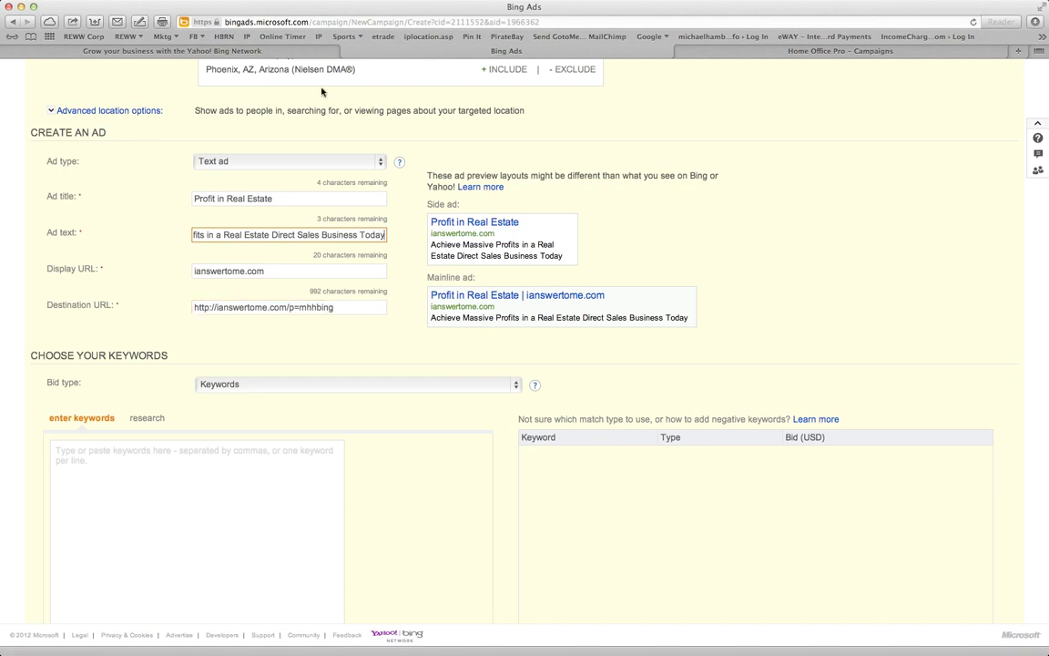
click(679, 74)
click(764, 53)
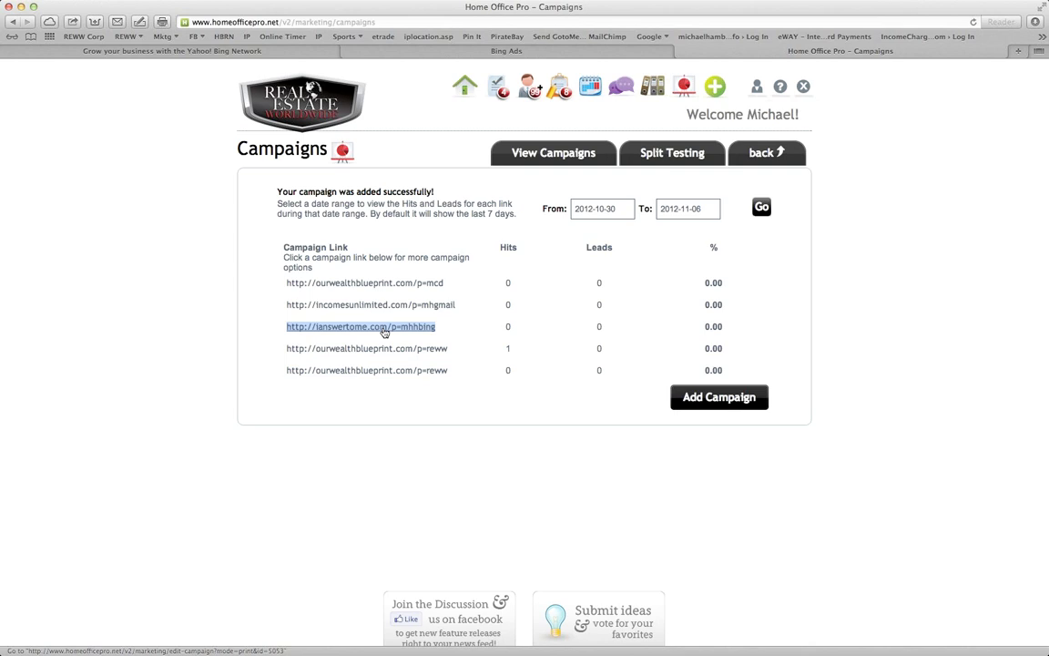
click(489, 52)
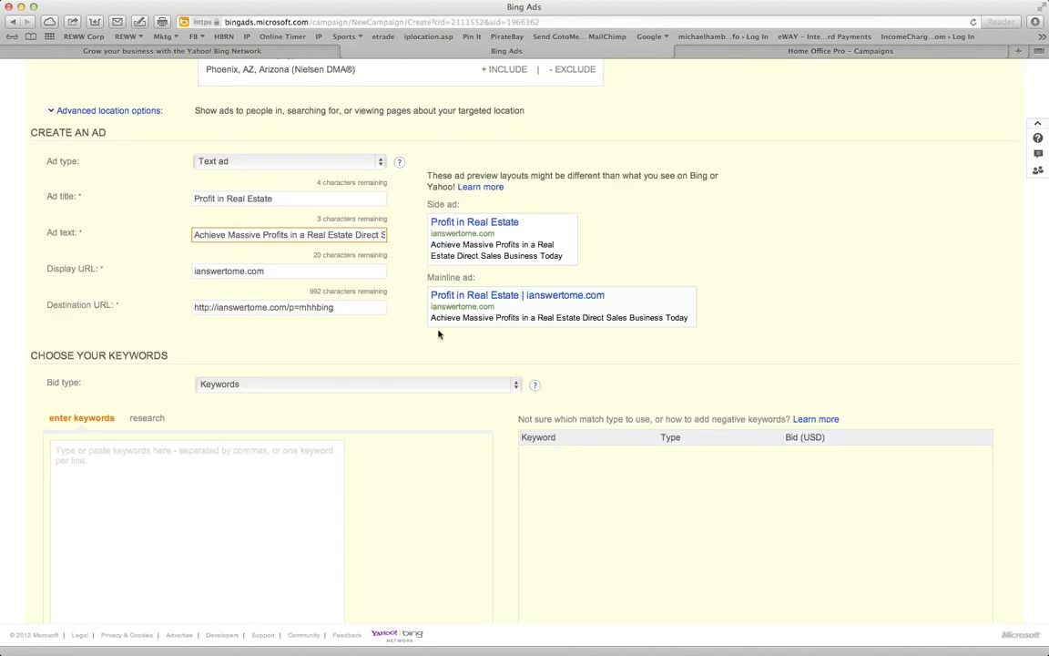
Enter the keywords 'real estate' and 'real estate phoenix', after checking the Bid type help
scroll(368, 431, down, 2)
scroll(368, 431, down, 2)
click(176, 394)
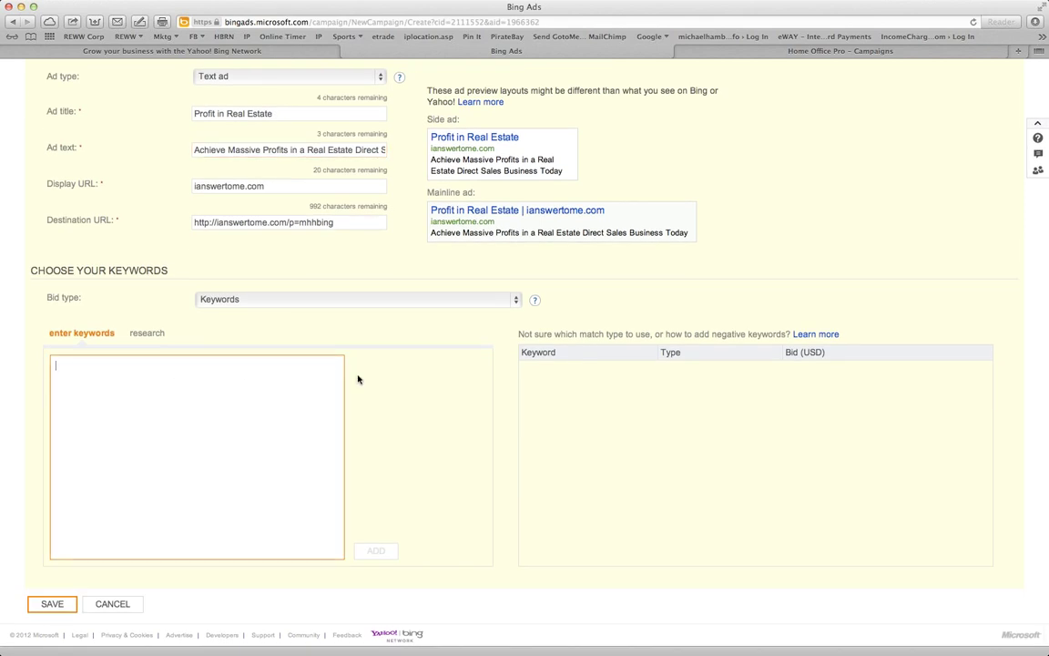
click(531, 305)
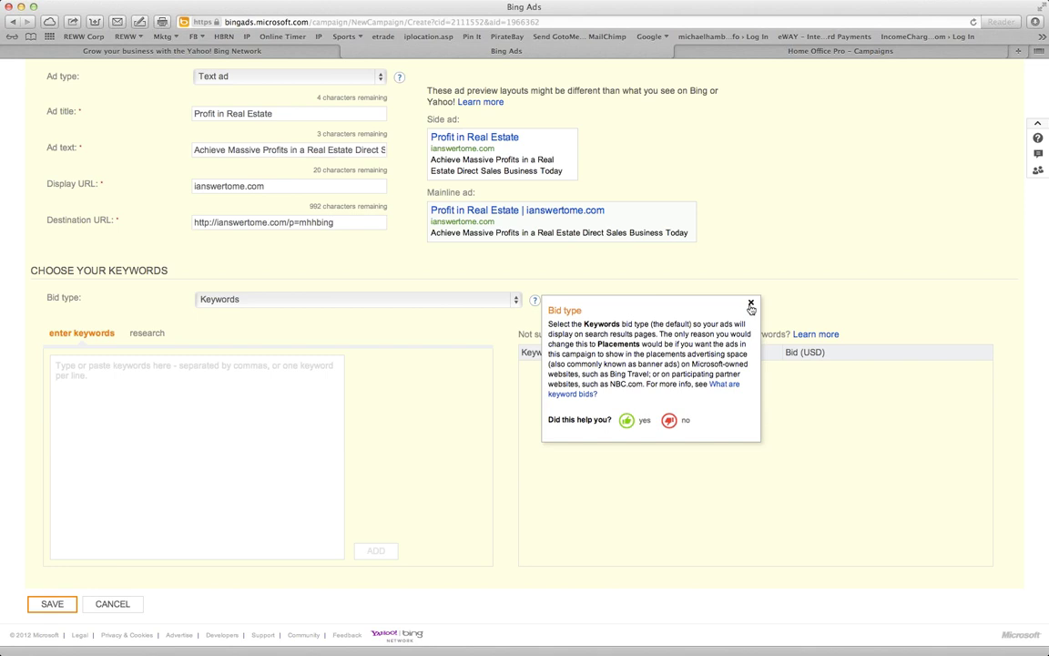
click(751, 306)
click(117, 473)
text(real e)
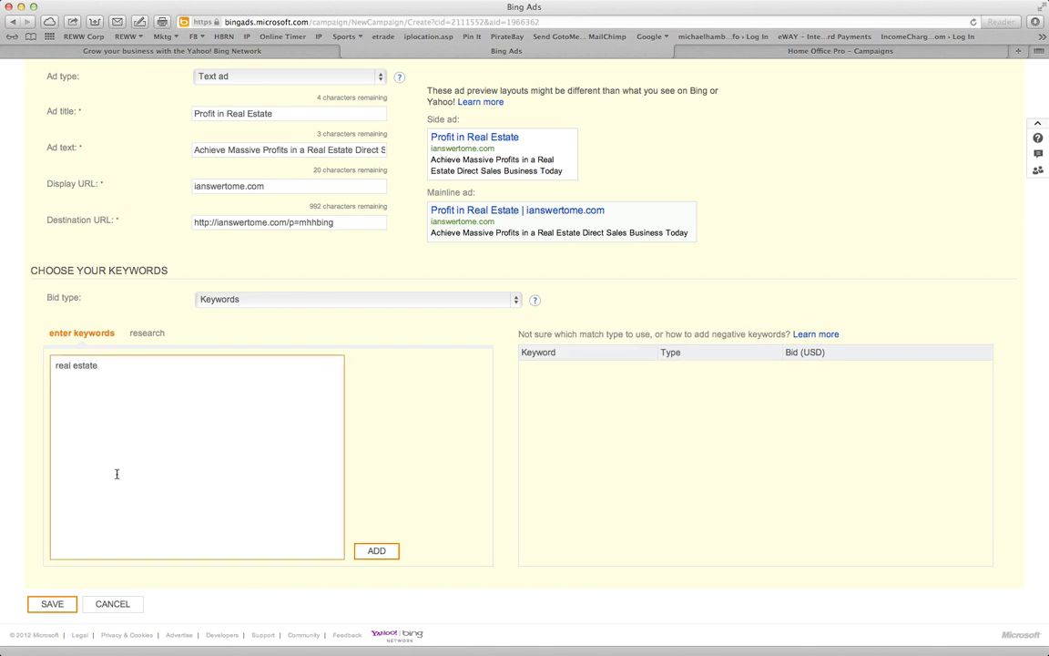
text(state phon)
key(BackSpace)
text(enix)
In a new tab, search Google for 'adword keyword search tool' and open the Keyword Tool result
key(super+t)
text(go)
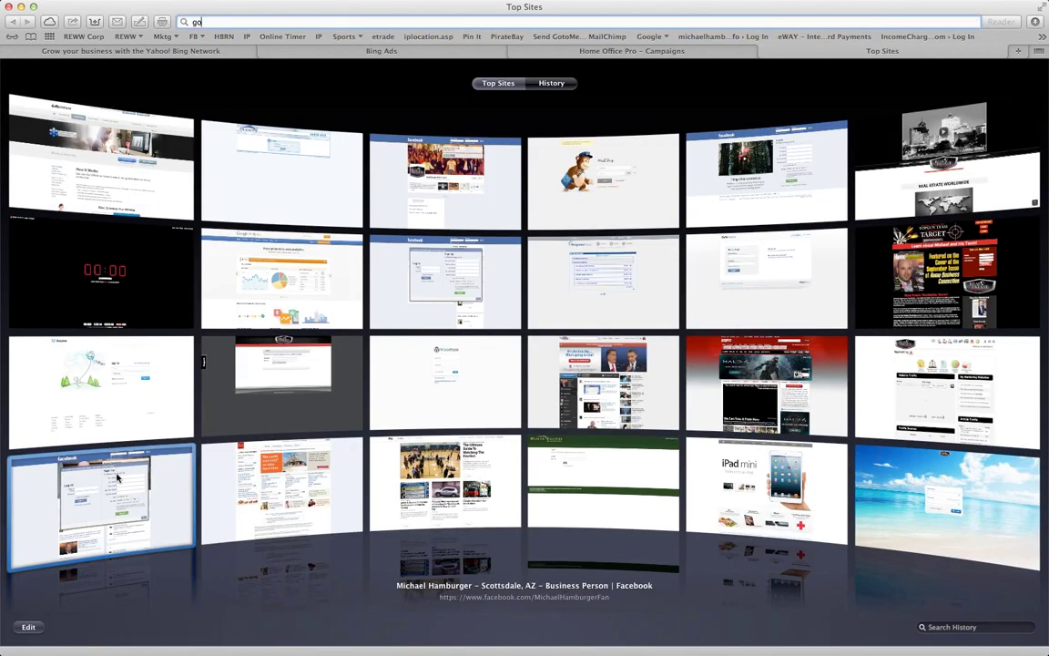
text(ogle.com)
key(Return)
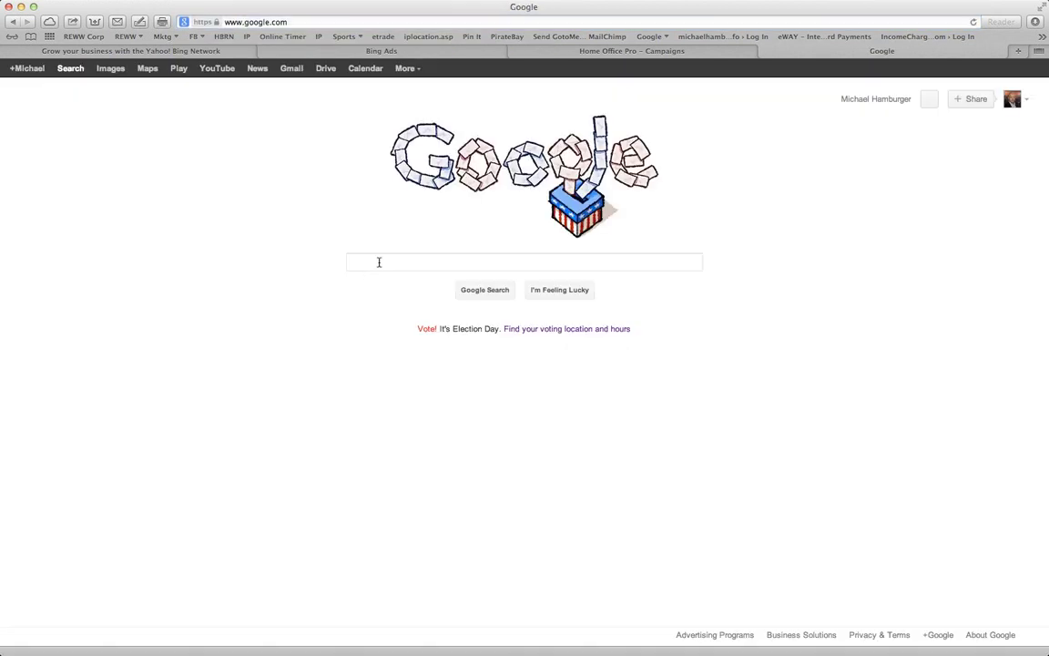
text(adword )
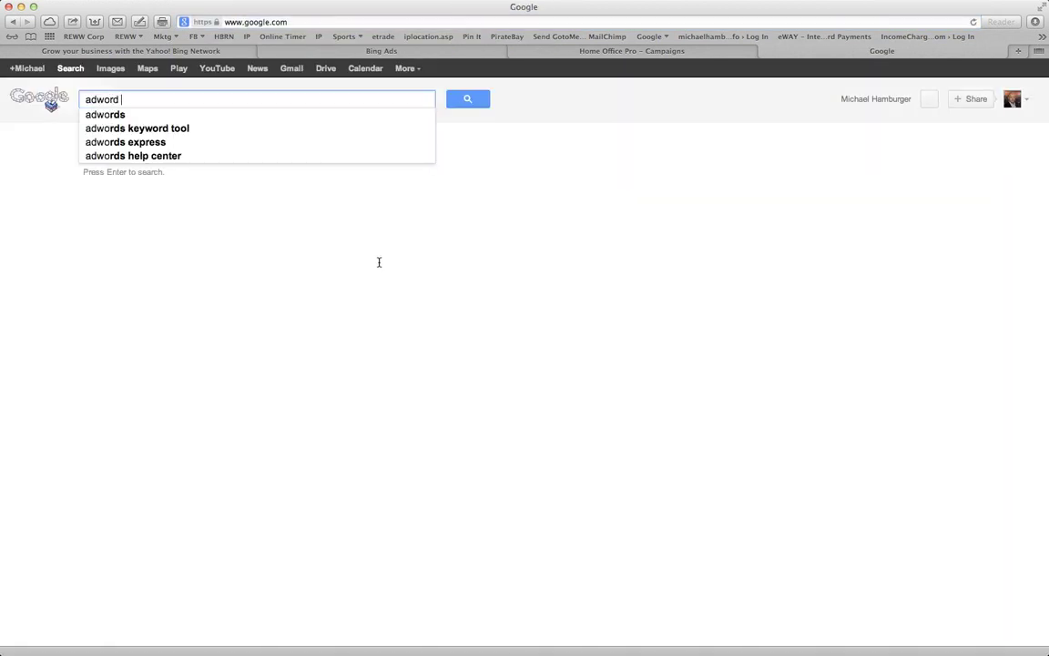
text(ke)
key(Down)
key(Down)
key(Return)
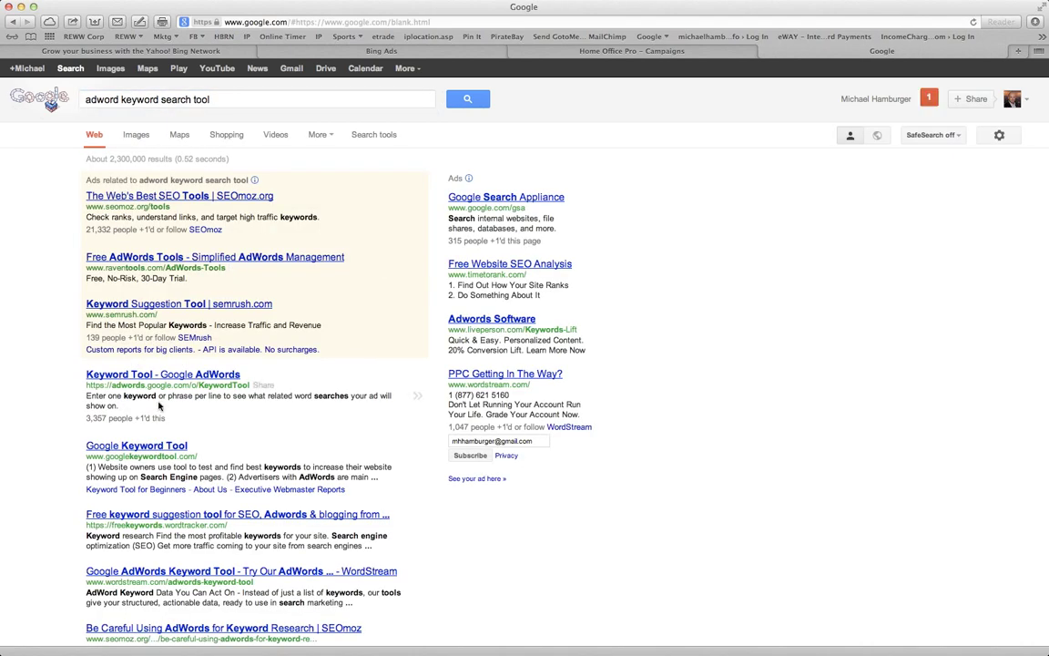
click(177, 377)
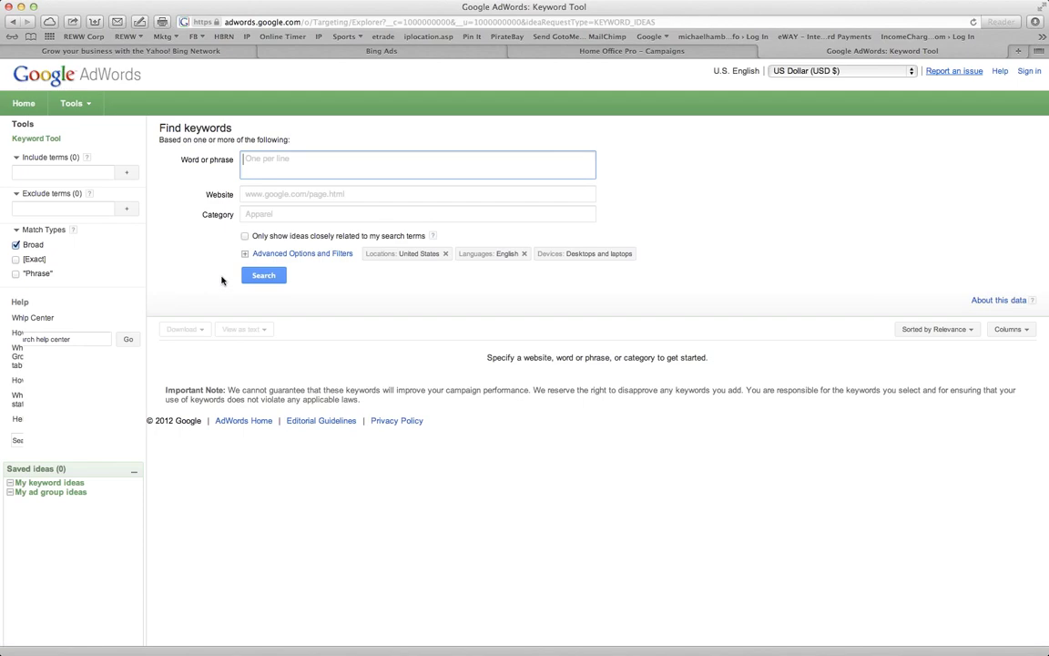
text(real estat)
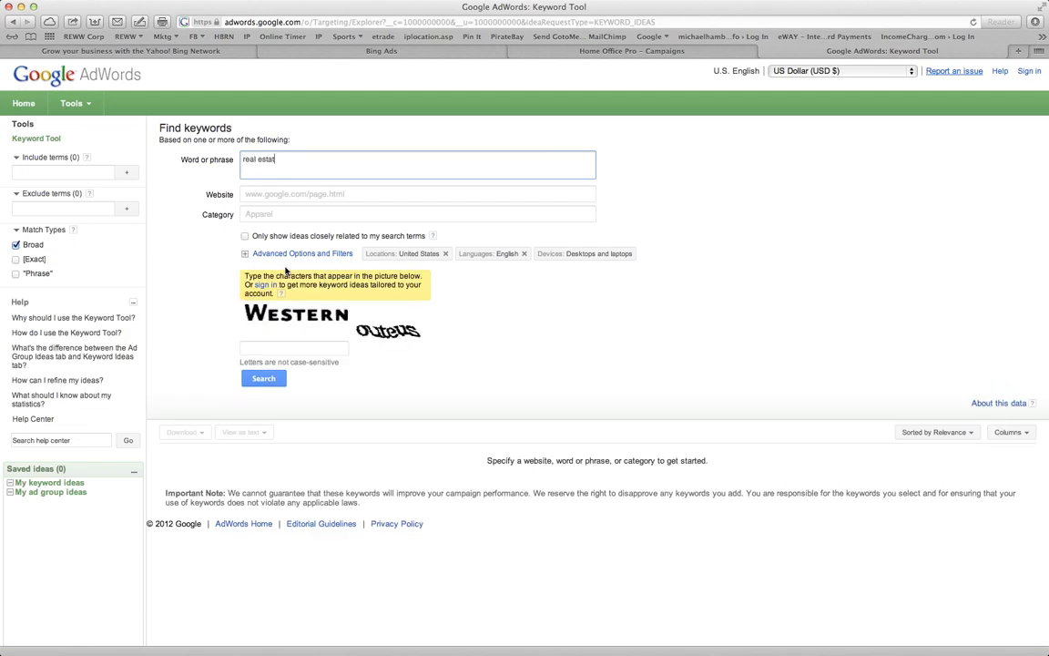
text(e investment educat)
text(ion)
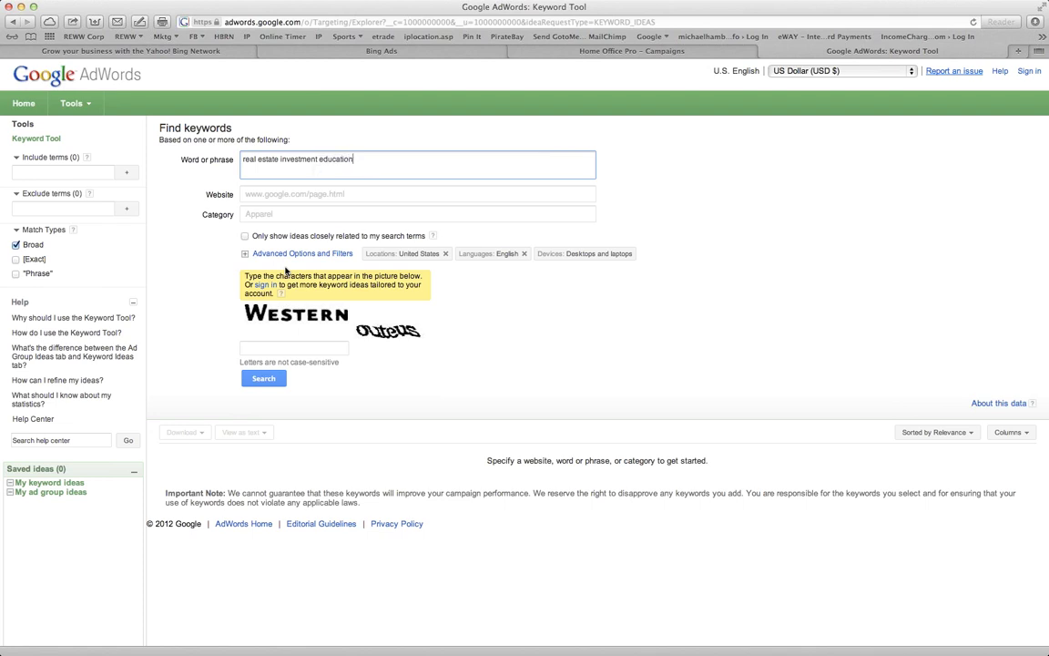
key(Tab)
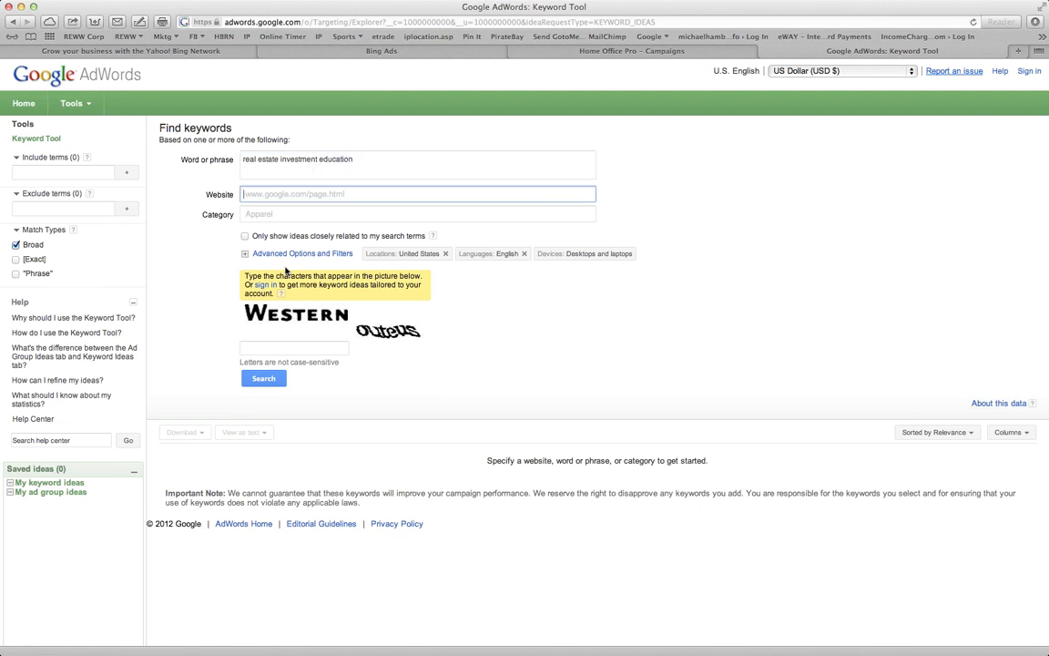
text(www.myreww.com)
key(Tab)
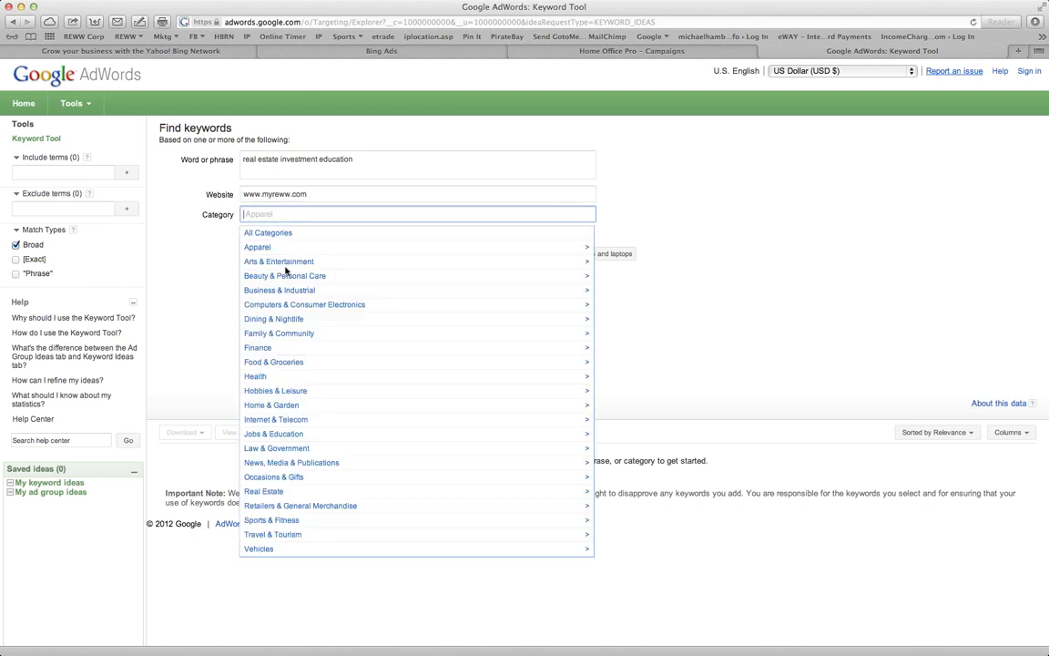
click(269, 493)
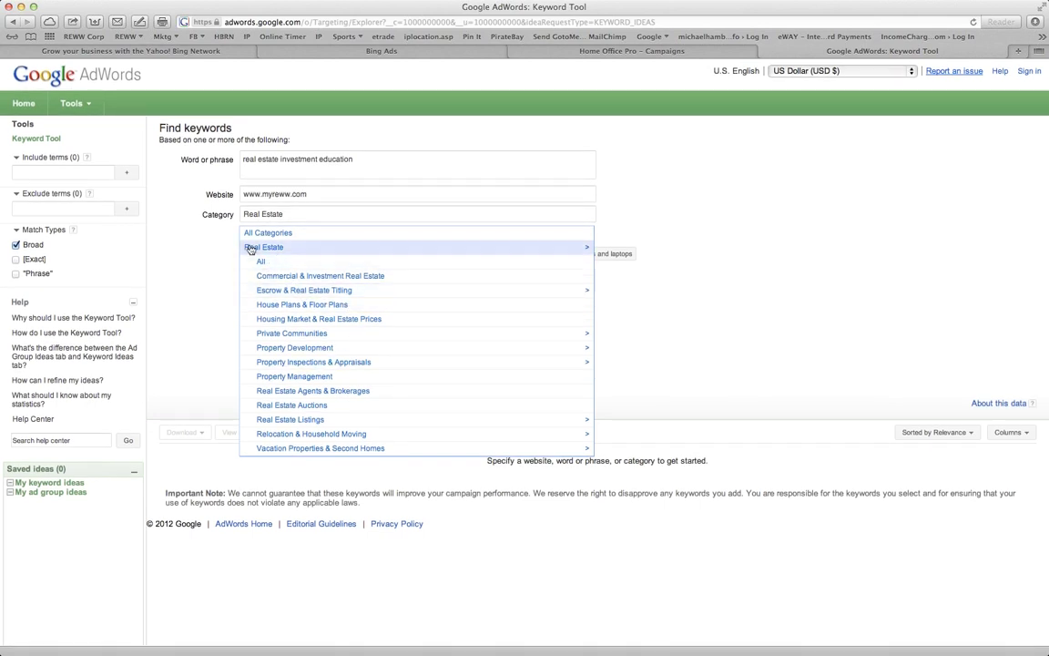
key(Up)
click(262, 262)
Fill in the verification characters and run the keyword idea search
click(310, 348)
text(Western o)
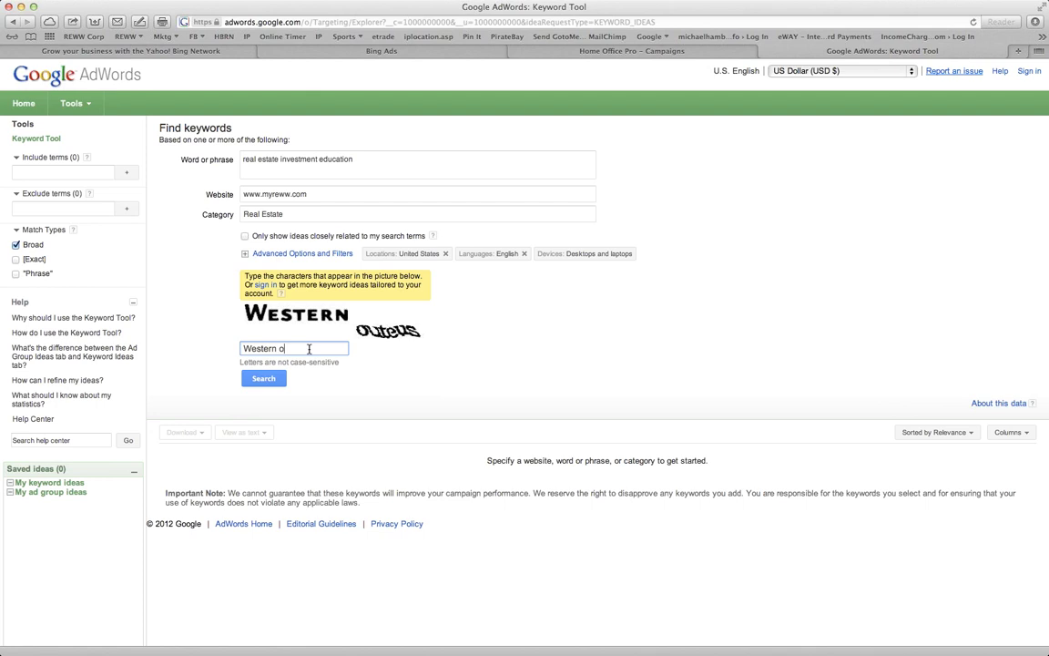
text(uteus)
click(264, 378)
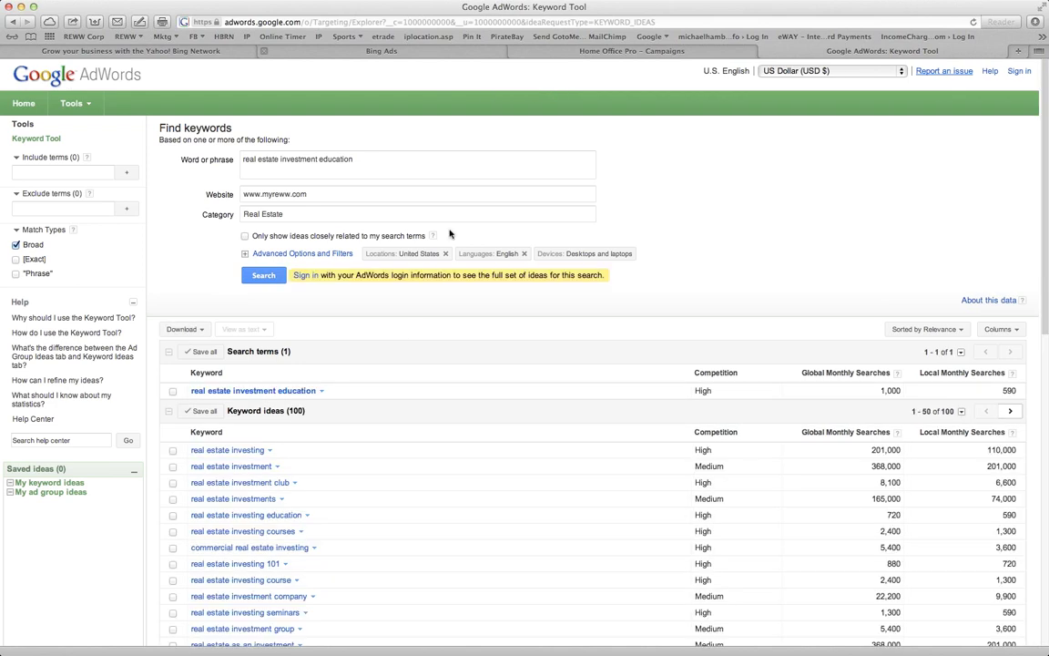
Scroll to the bottom of the keyword ideas list, then close the Keyword Tool tab
scroll(485, 366, down, 3)
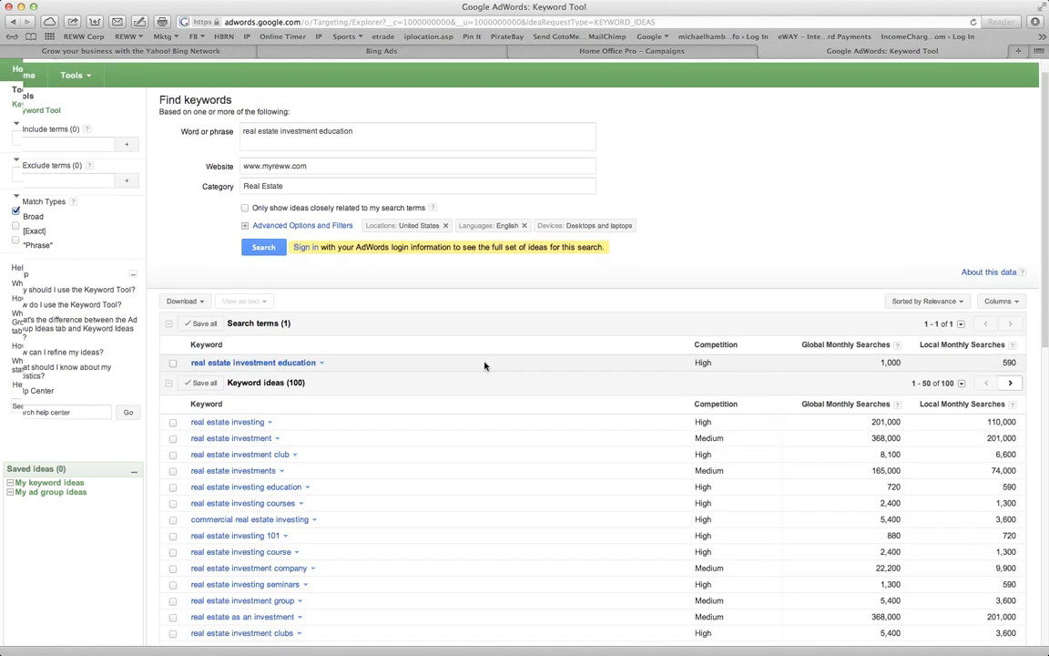
scroll(485, 366, down, 3)
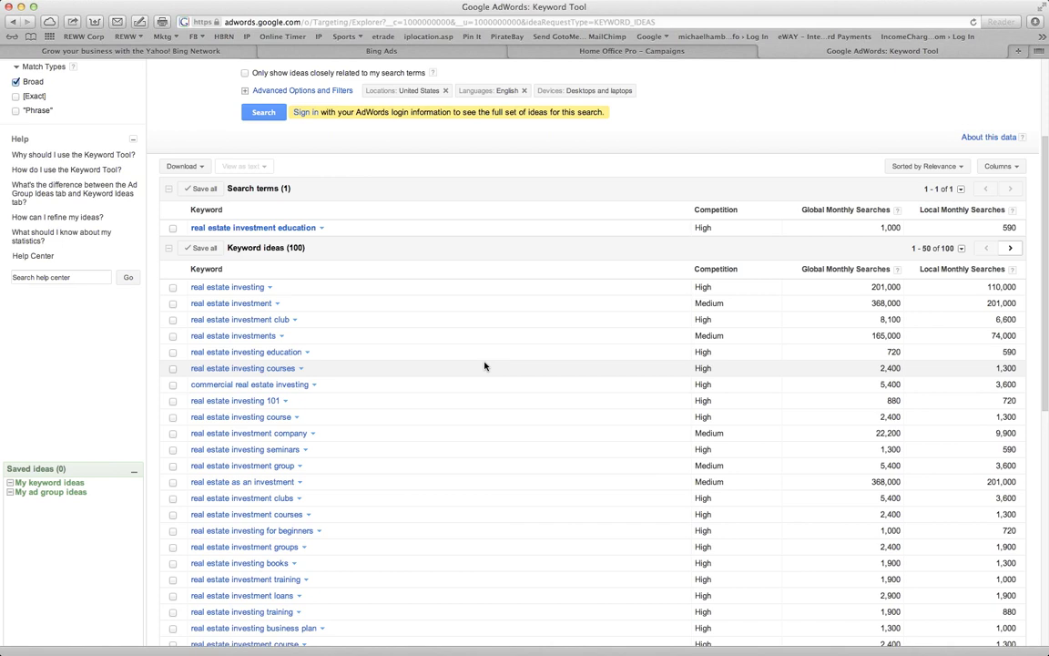
scroll(485, 366, up, 2)
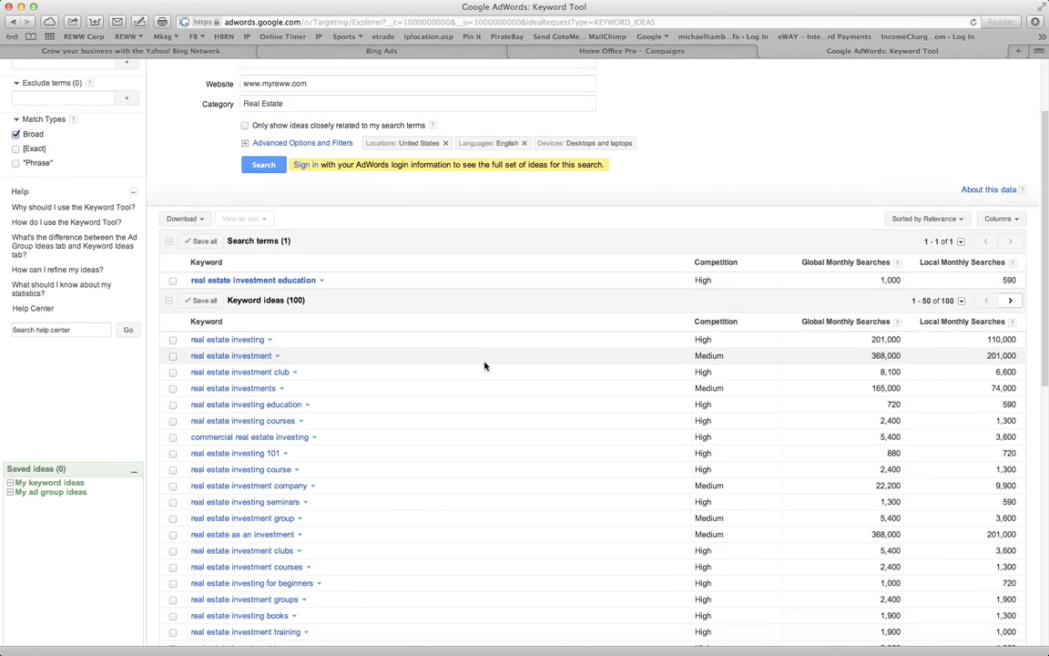
scroll(417, 323, down, 15)
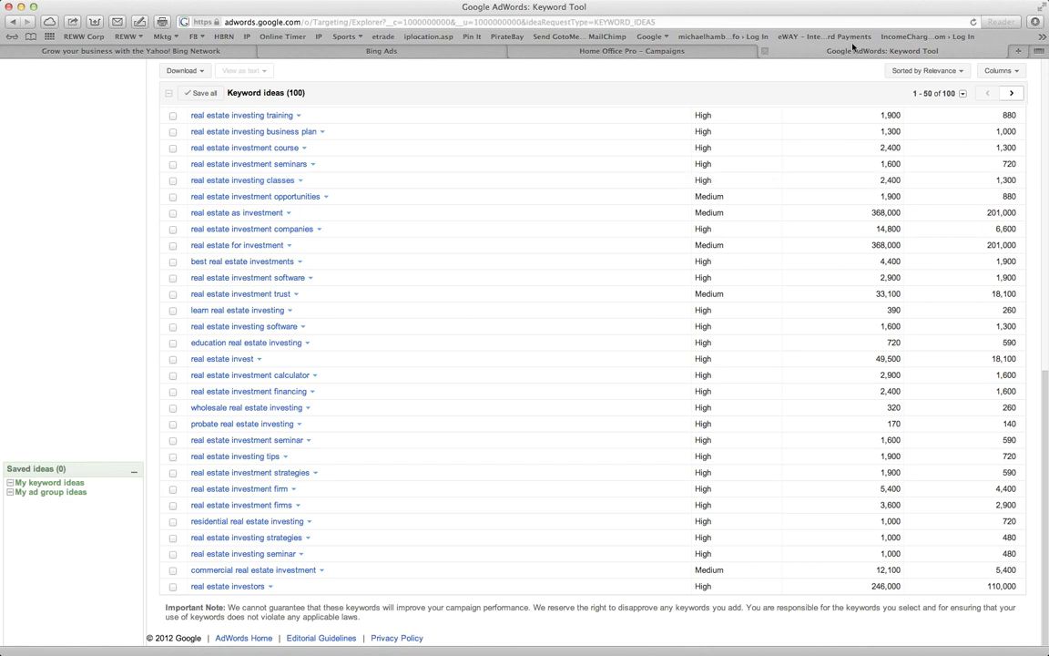
click(771, 51)
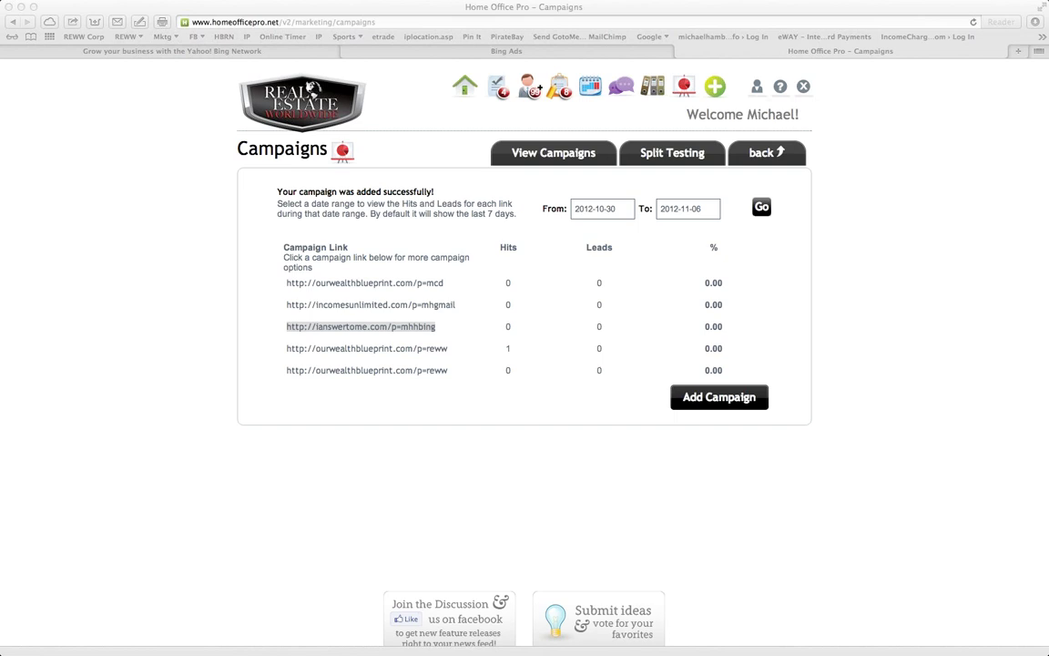
Return to the Bing Ads form, bring the Keyword Tool window alongside, and open Download > All search results
click(390, 52)
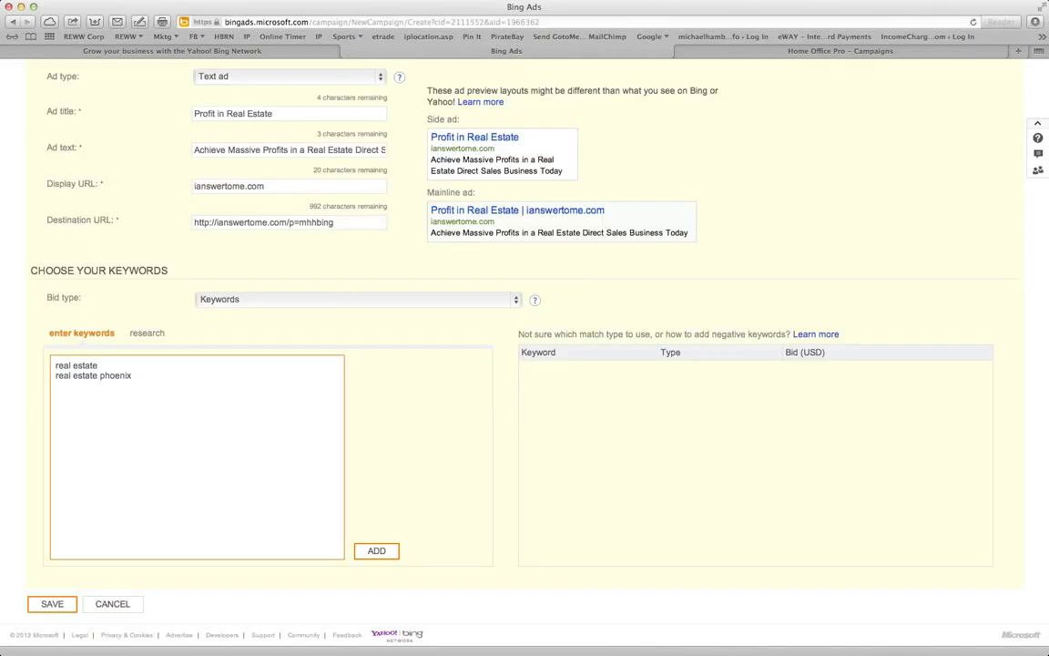
drag(0, 197, 188, 24)
click(162, 75)
Download all 101 keyword ideas as CSV and move the Keyword Tool window aside
click(152, 90)
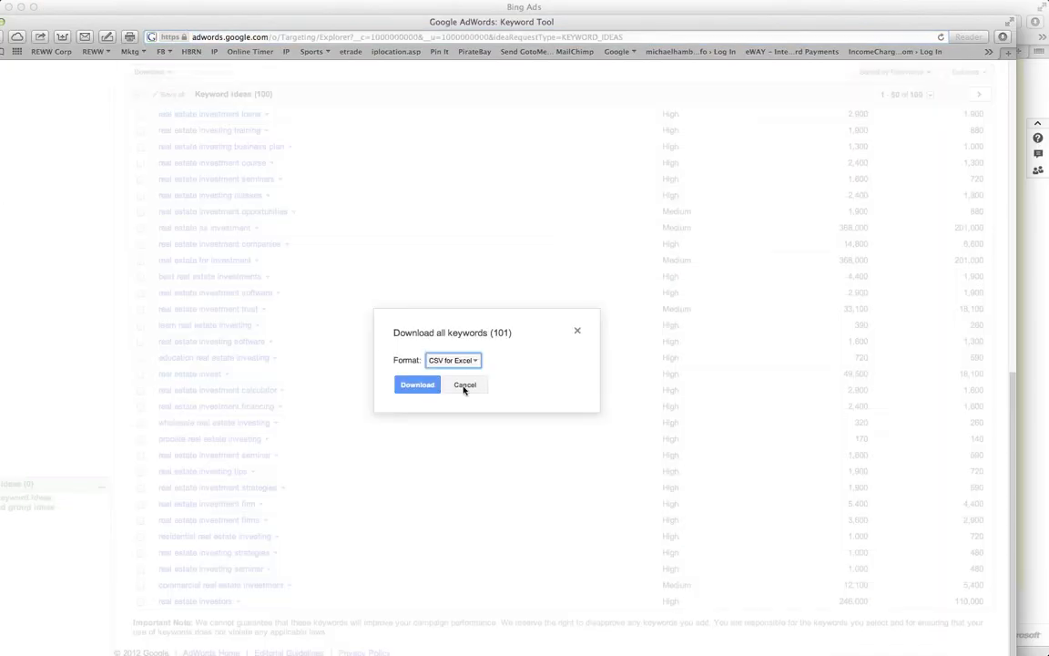
click(416, 387)
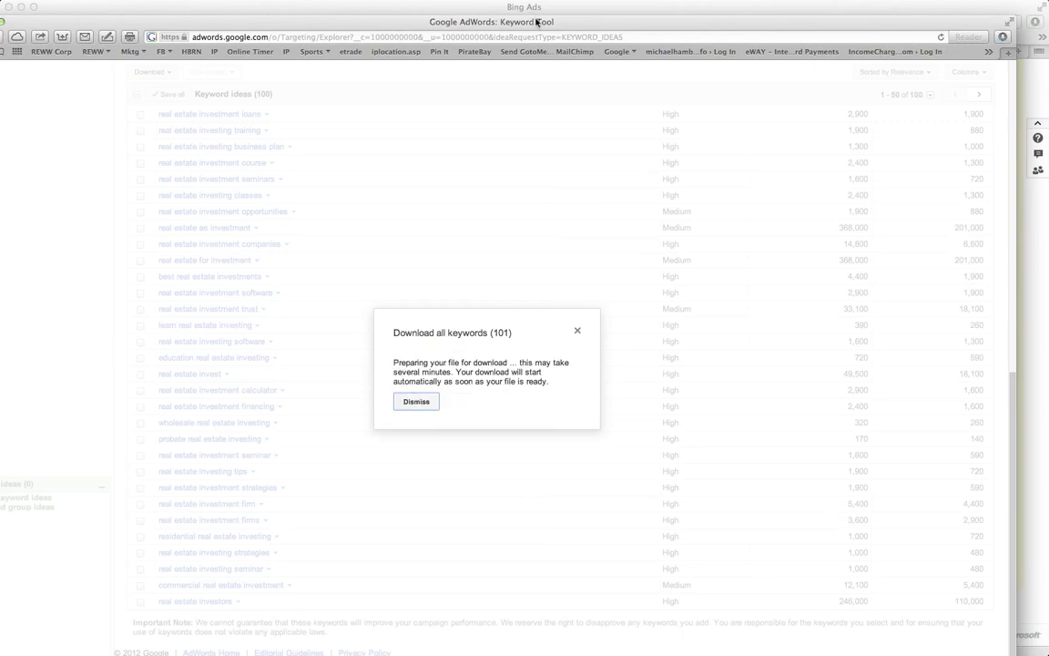
drag(537, 25, 0, 119)
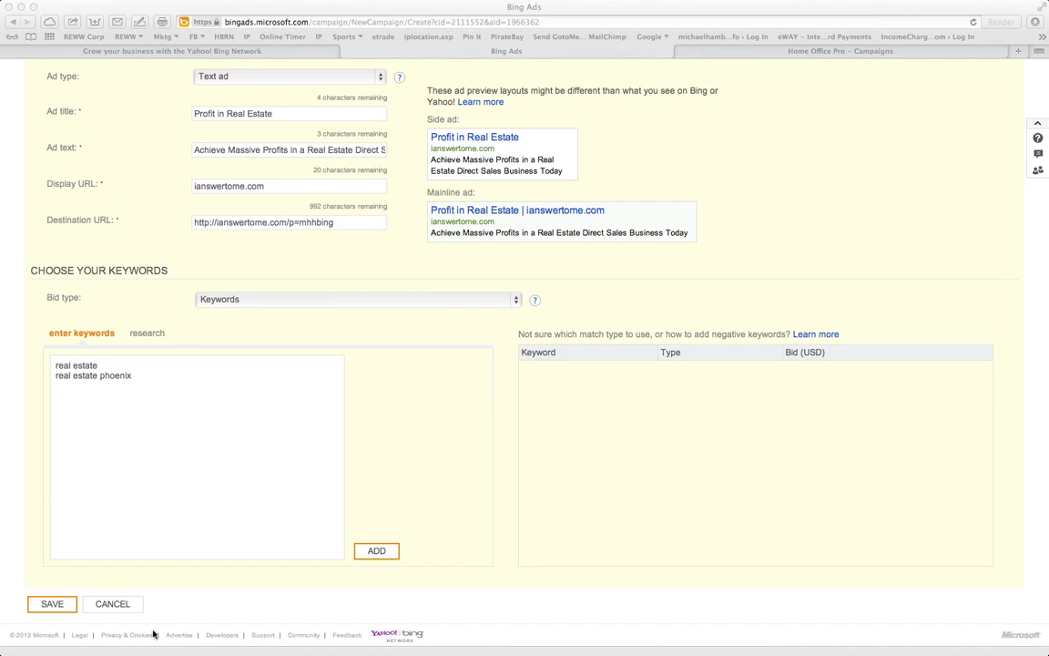
Paste the downloaded keyword ideas into the Bing Ads keyword box
click(156, 471)
key(super+v)
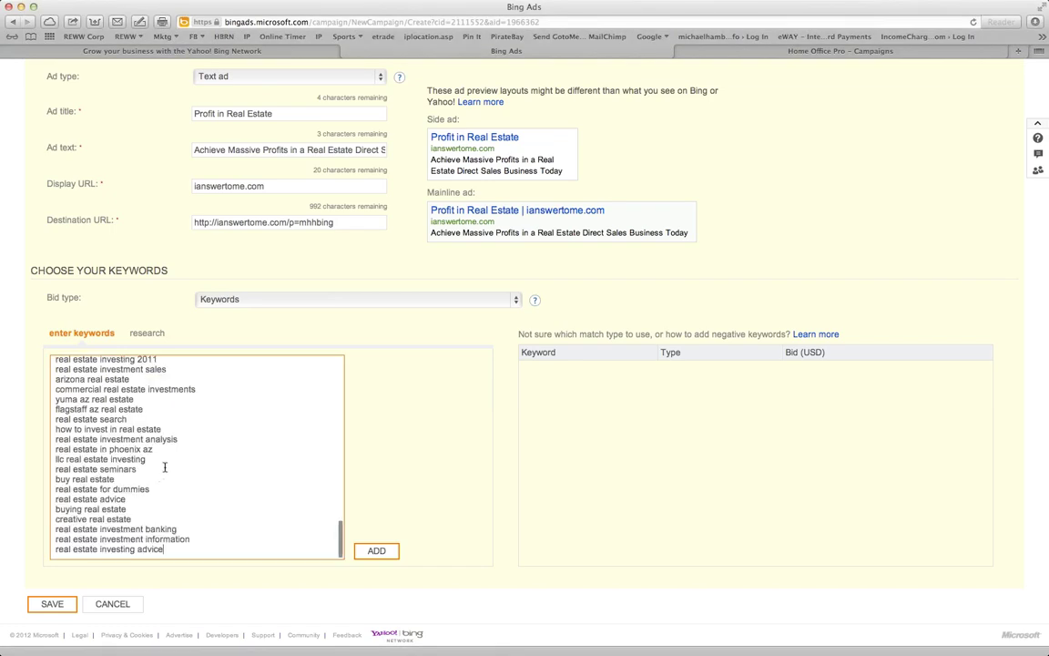
scroll(245, 437, up, 10)
scroll(245, 437, up, 3)
key(super+Tab)
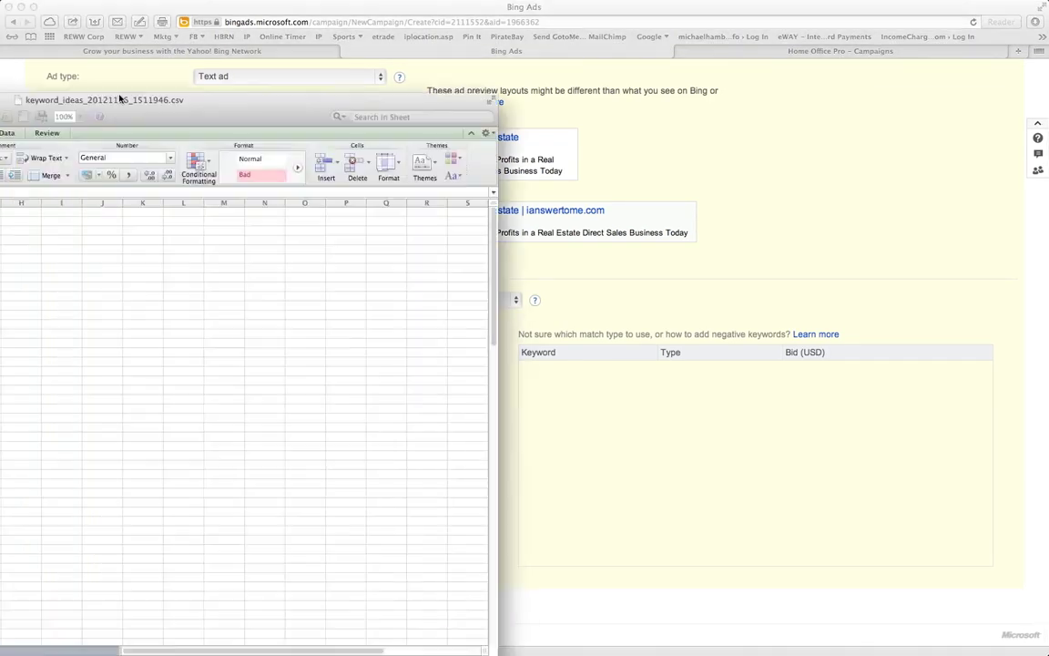
drag(120, 98, 648, 94)
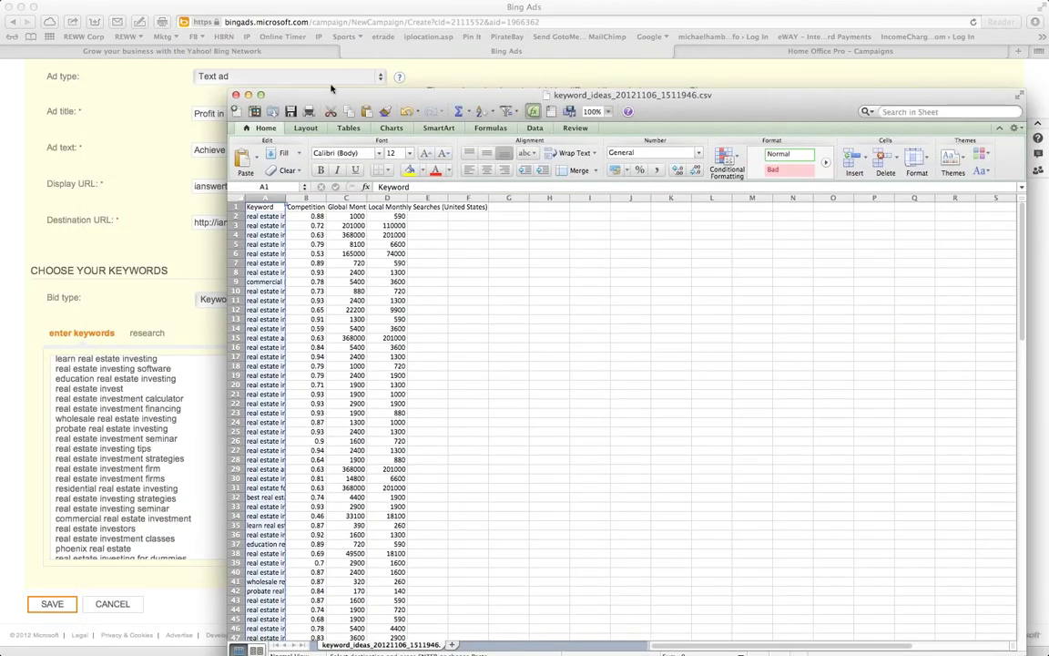
click(363, 84)
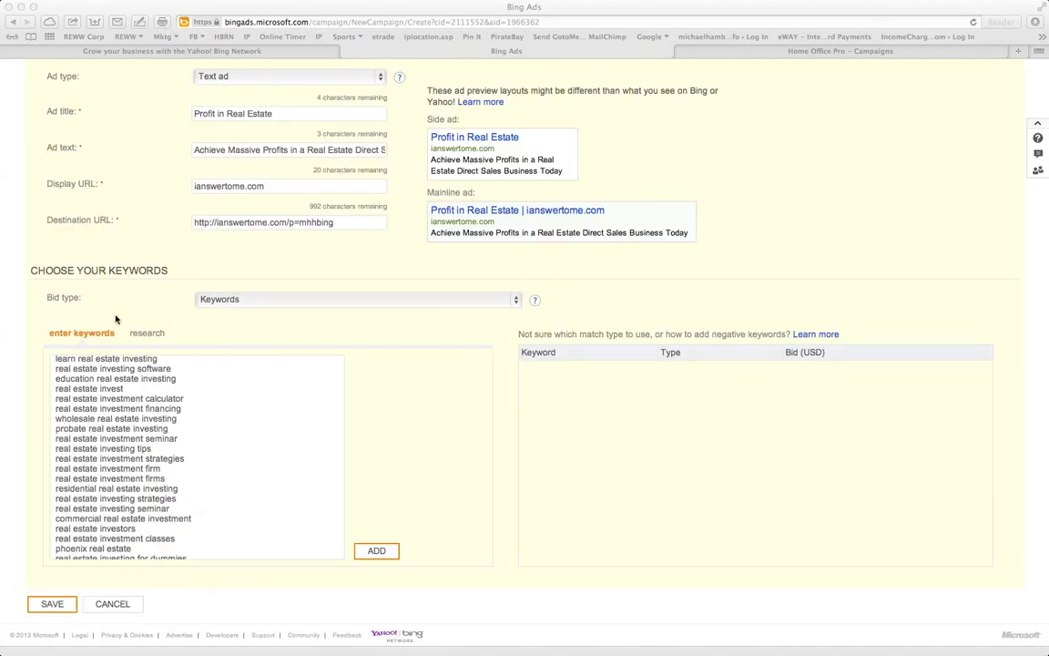
Delete the stray 'Keyword' header line and add the keywords to the ad group
scroll(305, 430, up, 10)
scroll(145, 499, down, 5)
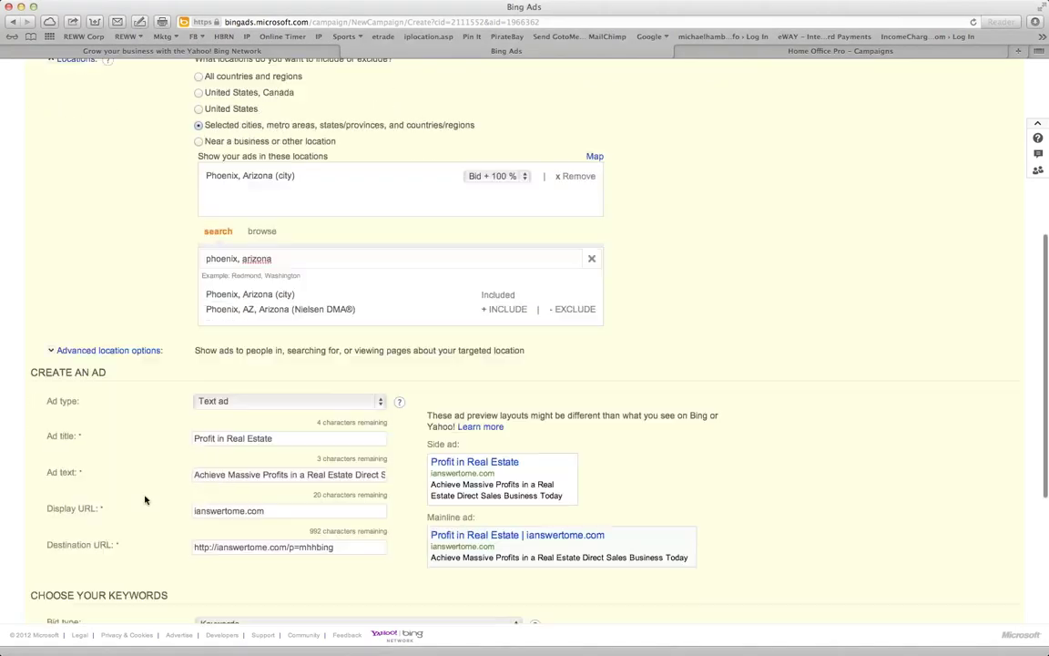
scroll(155, 503, down, 4)
scroll(191, 528, up, 4)
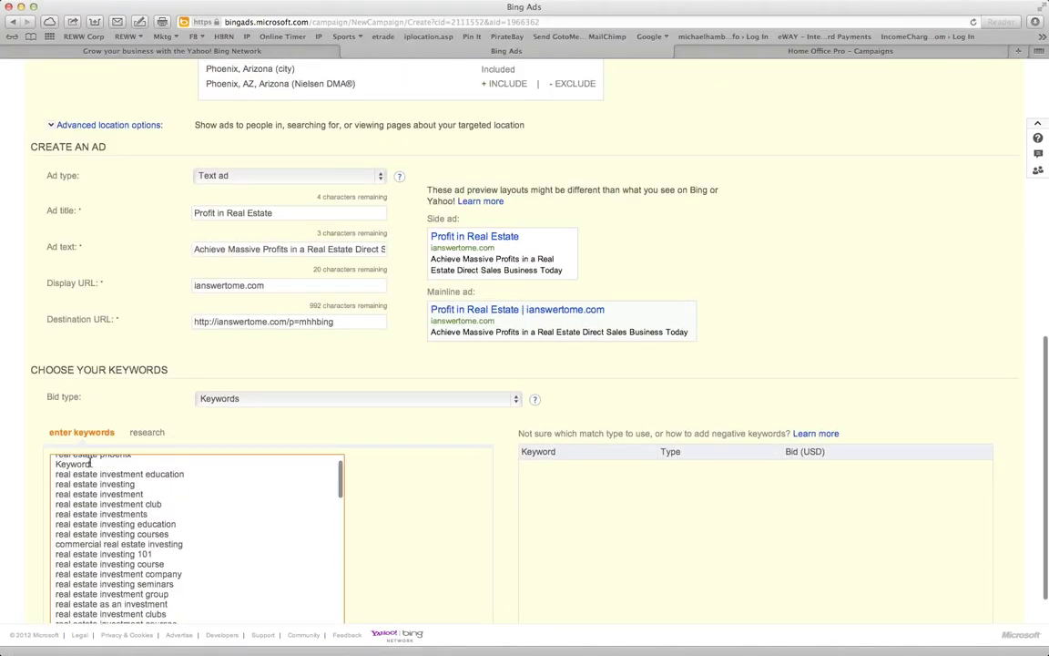
double_click(73, 464)
key(BackSpace)
key(BackSpace)
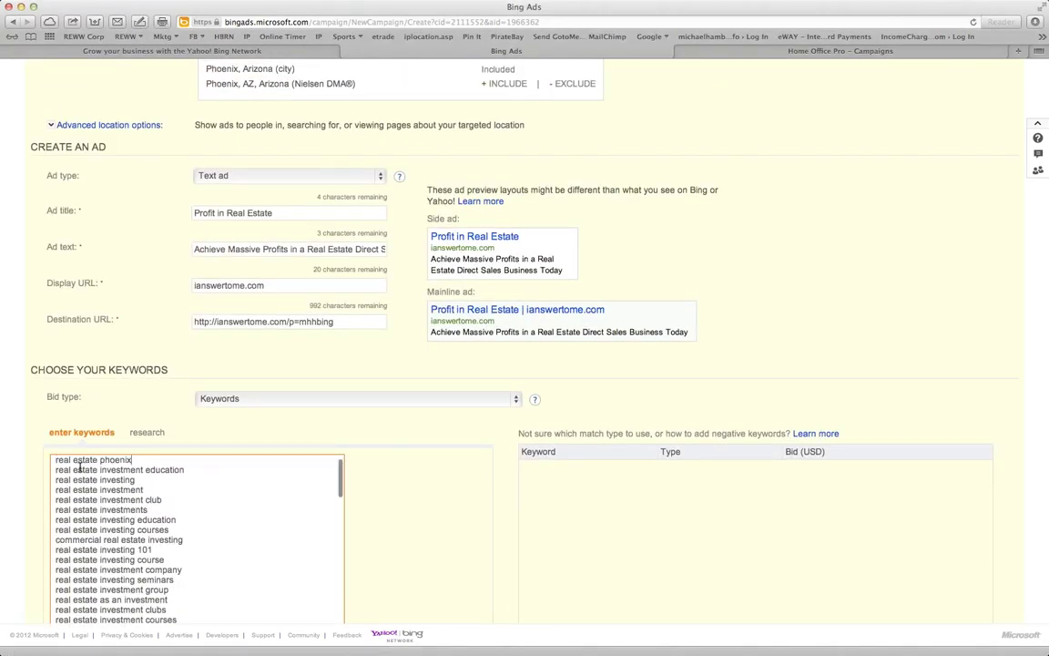
scroll(456, 546, down, 3)
click(384, 552)
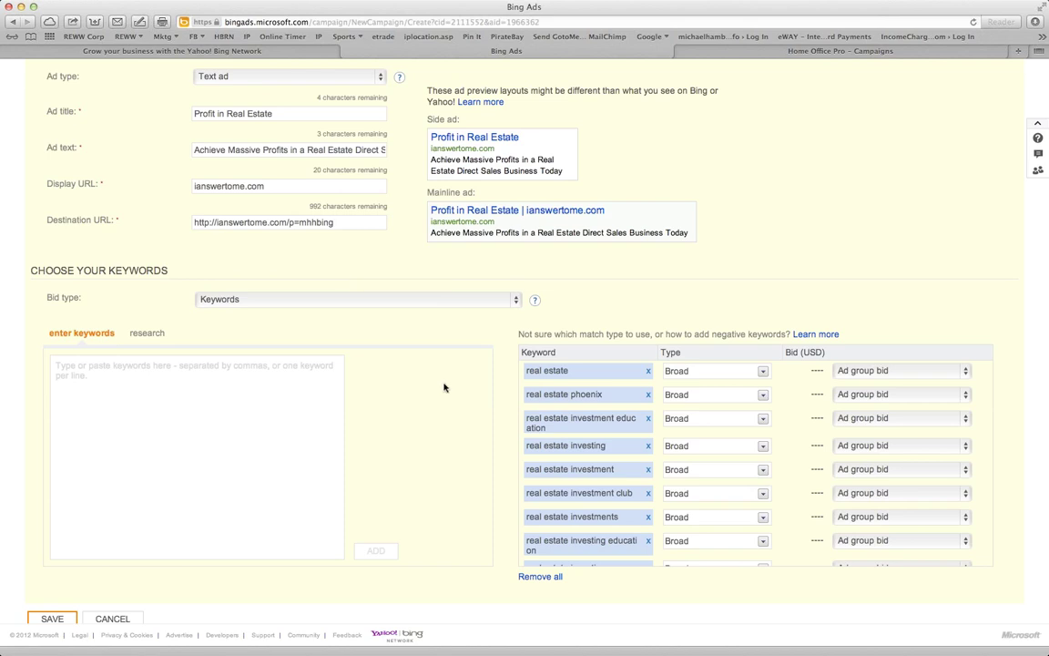
Save the new ad together with its loaded keyword list
scroll(440, 438, down, 1)
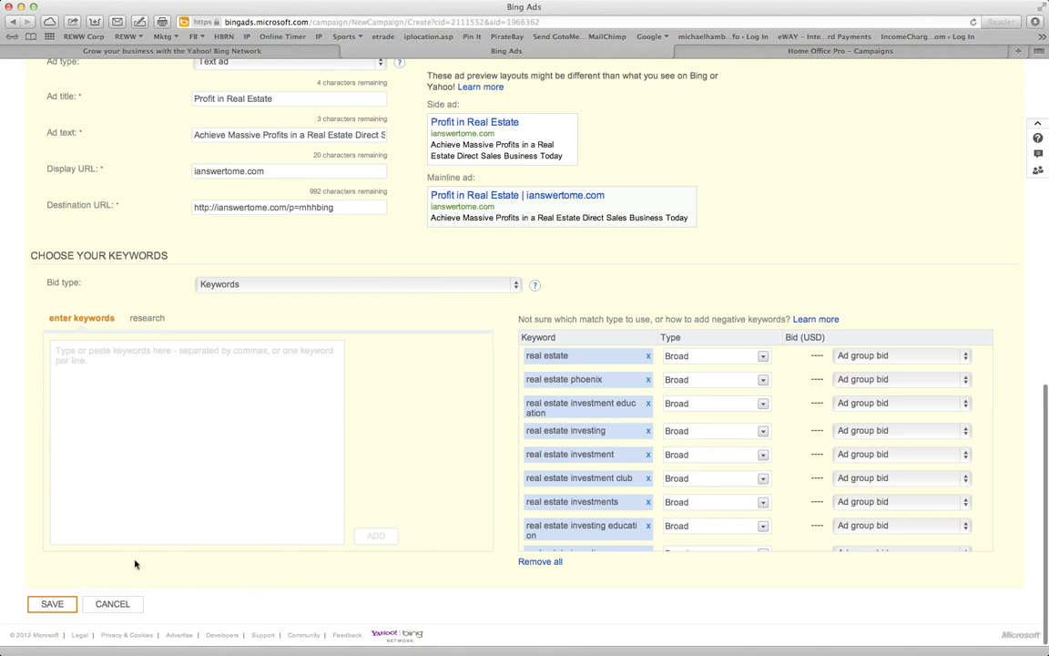
click(52, 605)
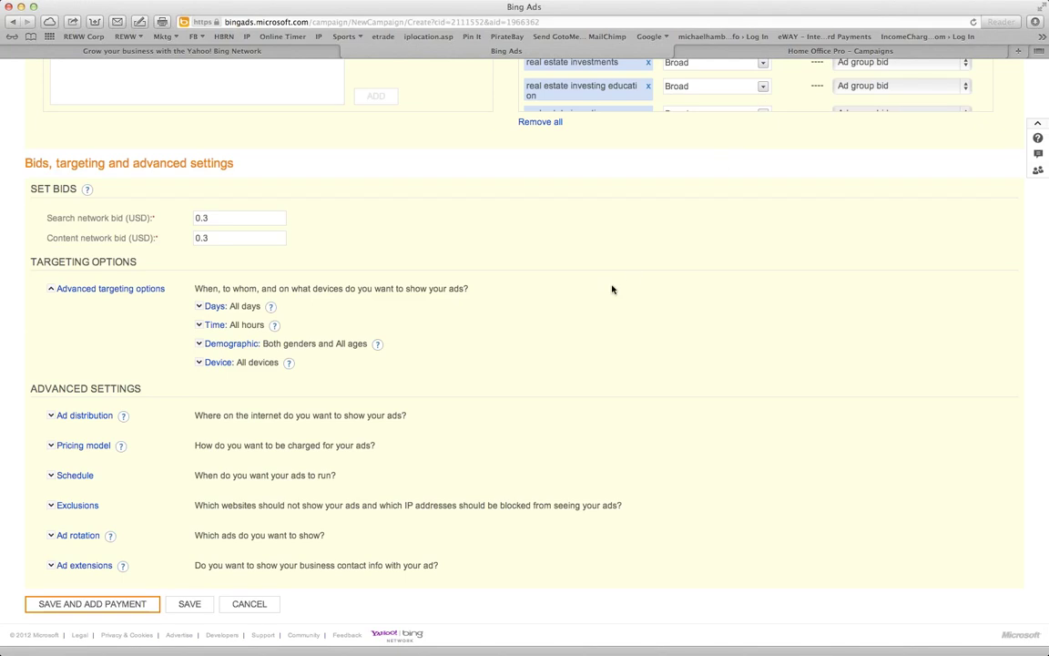
Look over the first keyword's match type and bid options without changing them
scroll(402, 246, up, 2)
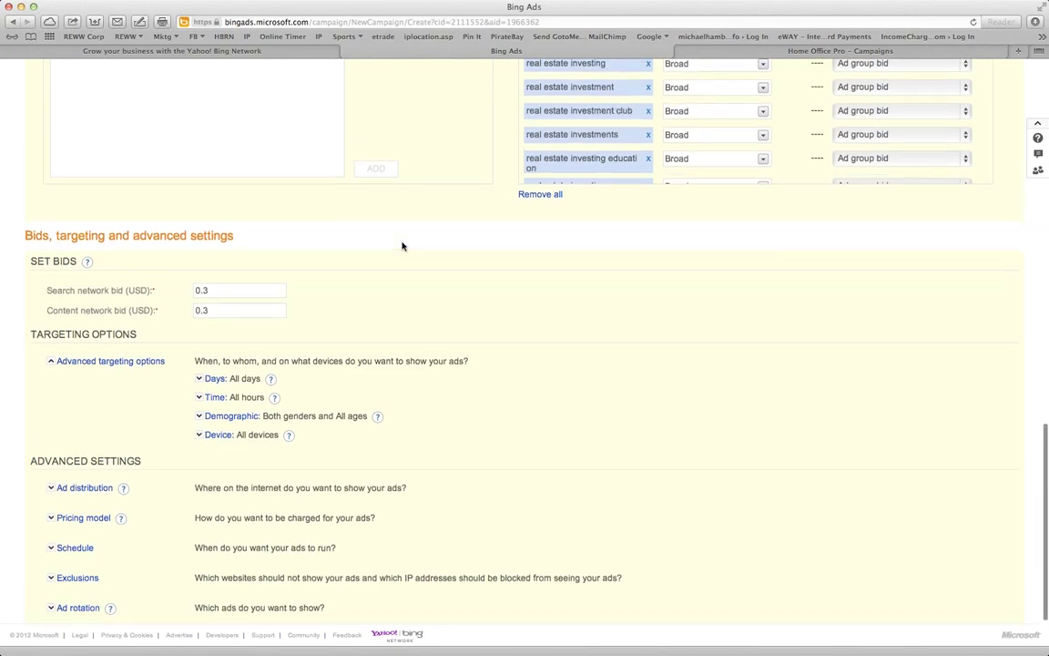
scroll(396, 312, up, 2)
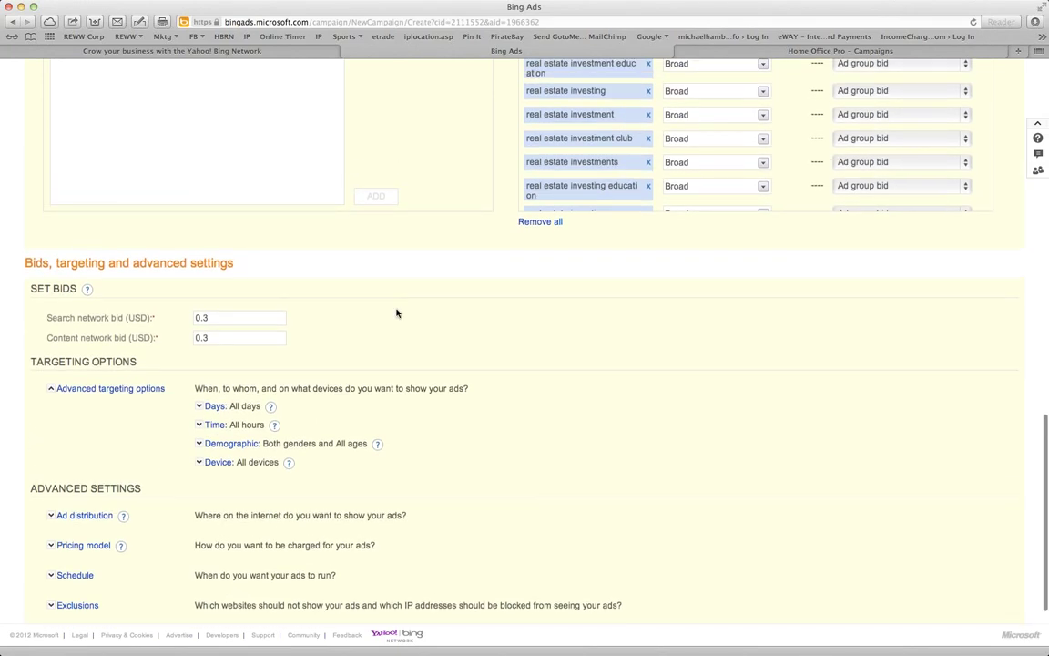
scroll(396, 312, up, 2)
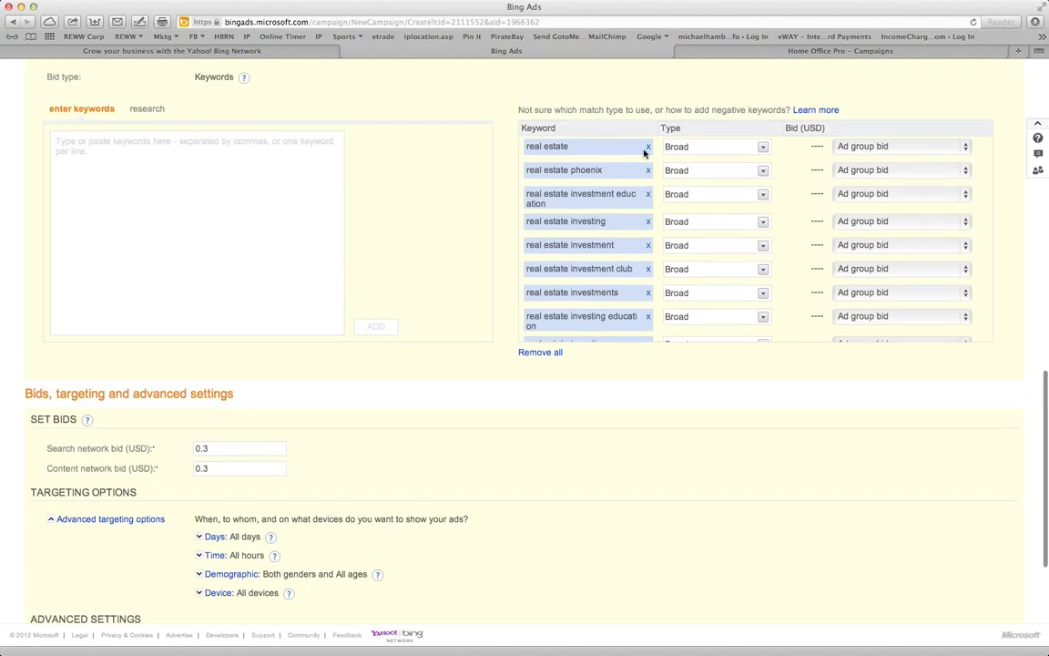
click(715, 148)
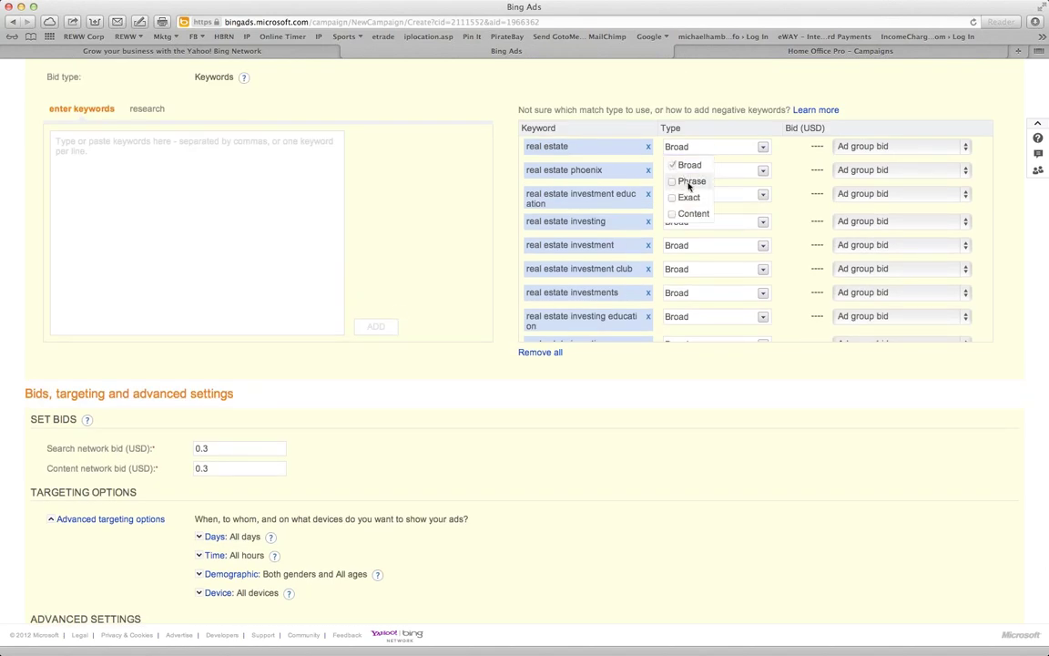
click(854, 148)
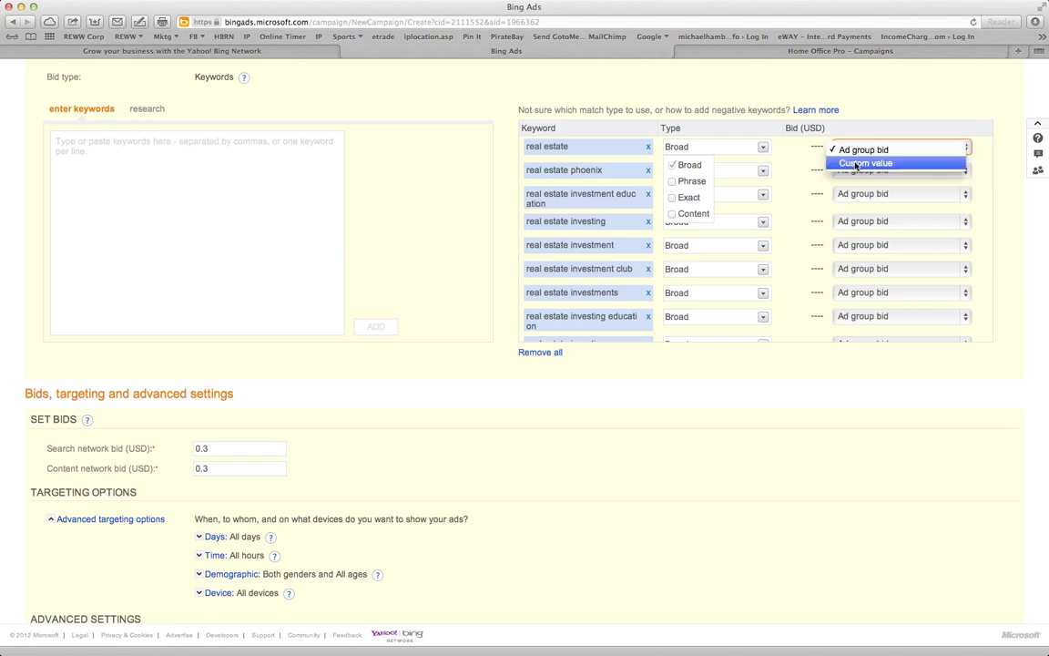
click(864, 450)
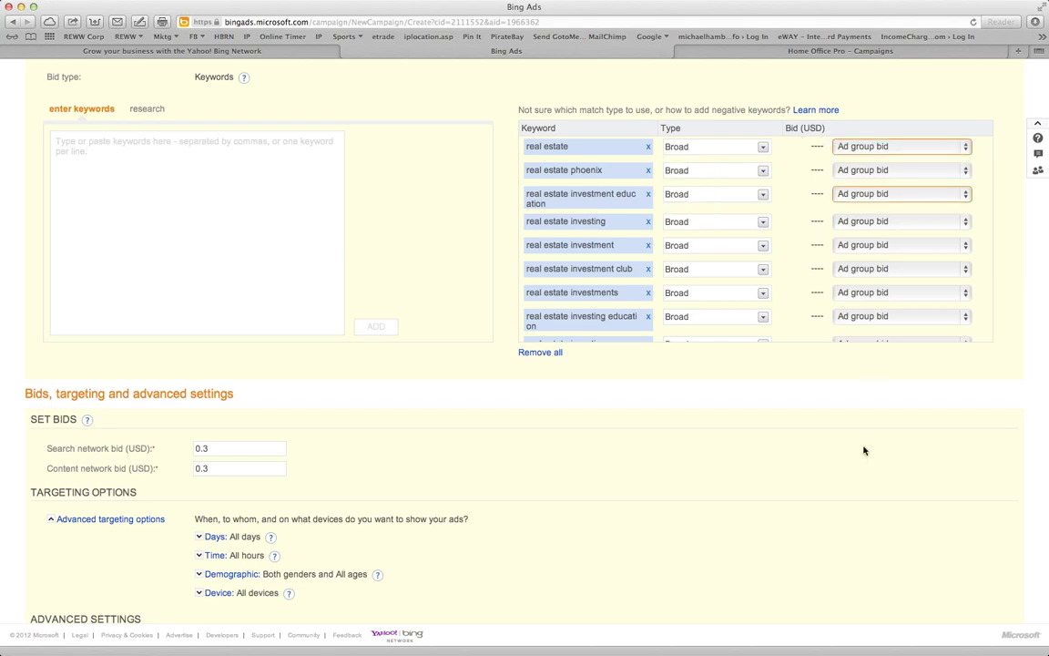
Change the search network and content network bids from 0.3 to 0.31
click(202, 448)
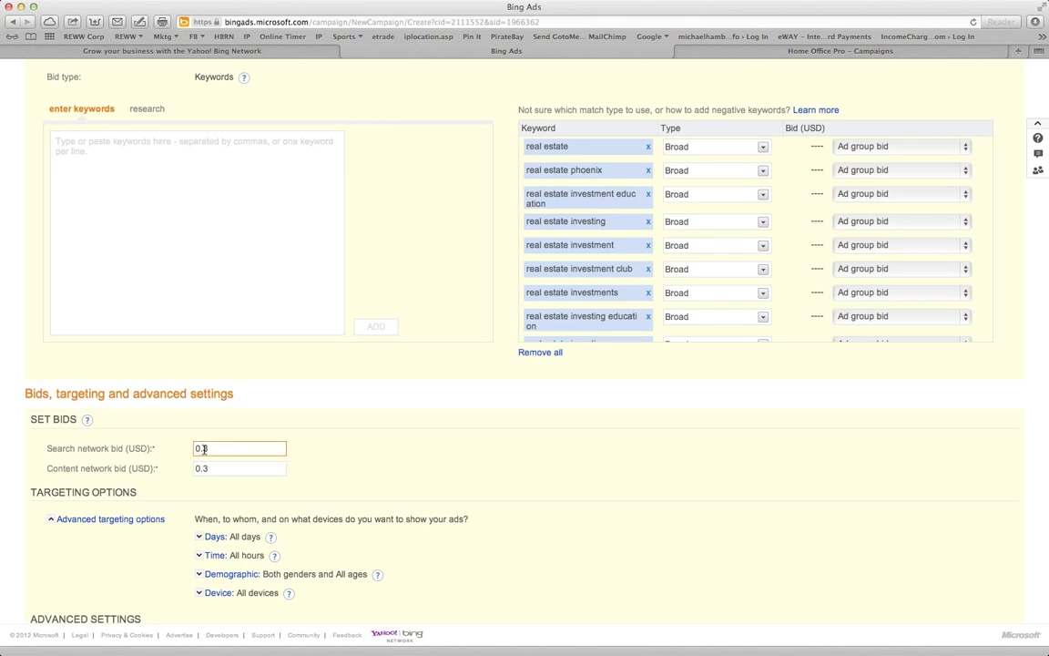
key(BackSpace)
text(0)
key(BackSpace)
key(BackSpace)
text(09)
key(BackSpace)
key(Tab)
text(0.31)
scroll(421, 491, down, 5)
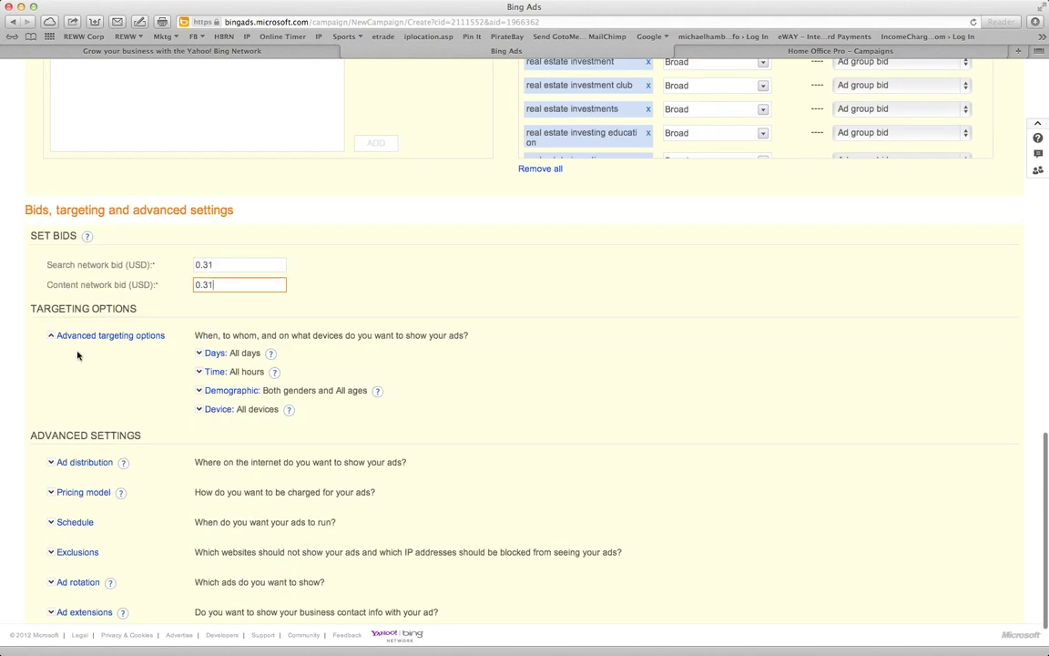
Expand day-of-week, time-of-day, demographic and device targeting to reveal age-group and device choices
click(112, 336)
scroll(111, 336, up, 1)
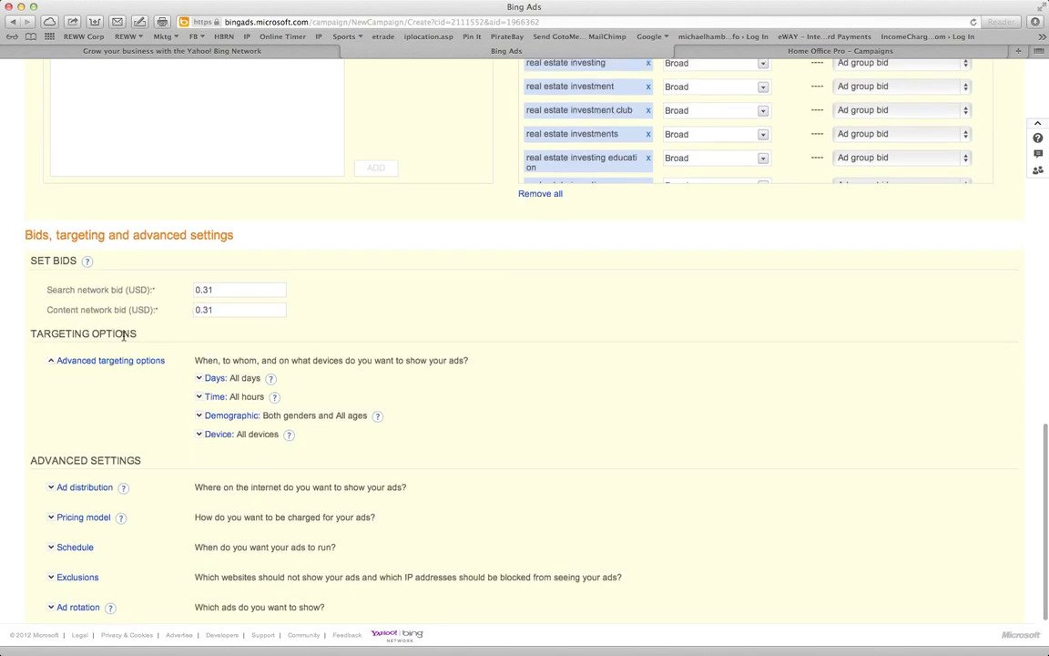
click(199, 378)
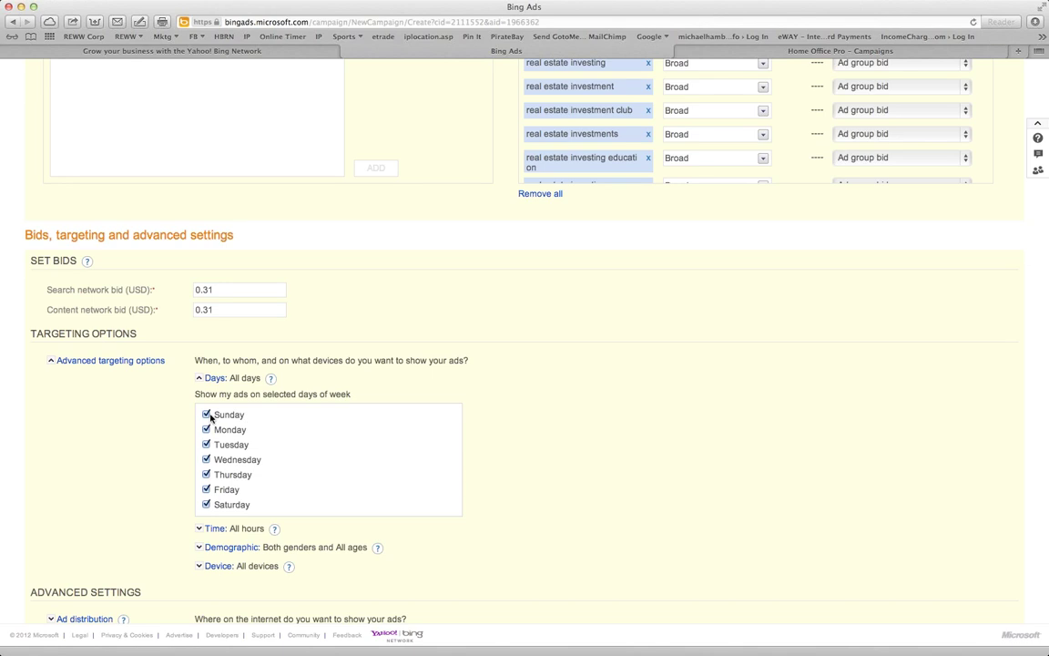
scroll(207, 415, down, 2)
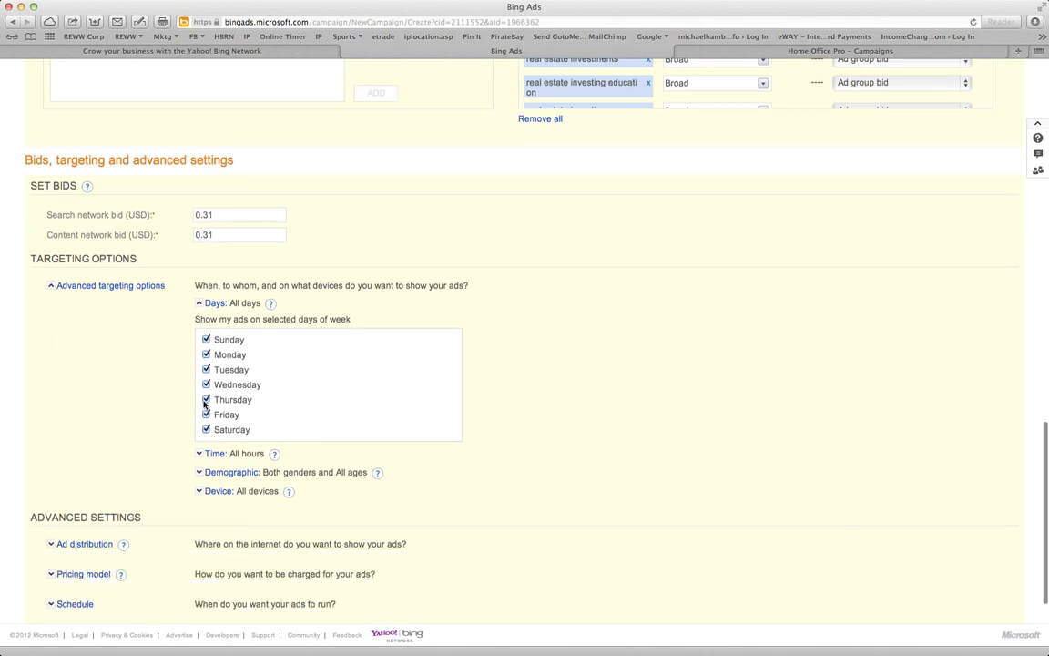
click(199, 454)
scroll(200, 458, down, 4)
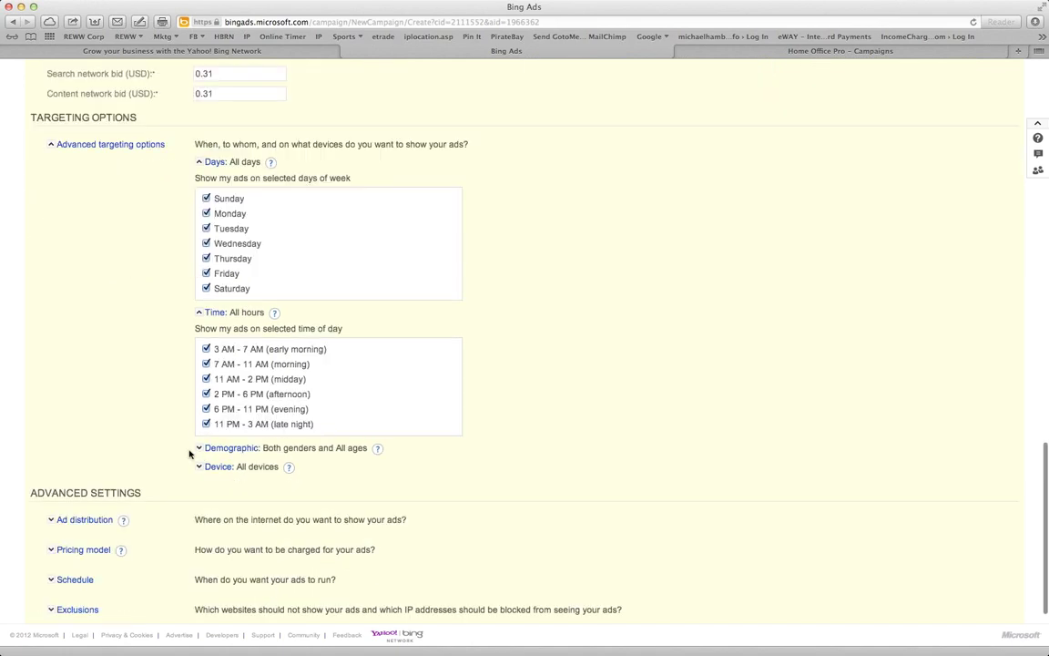
click(199, 448)
scroll(198, 451, down, 2)
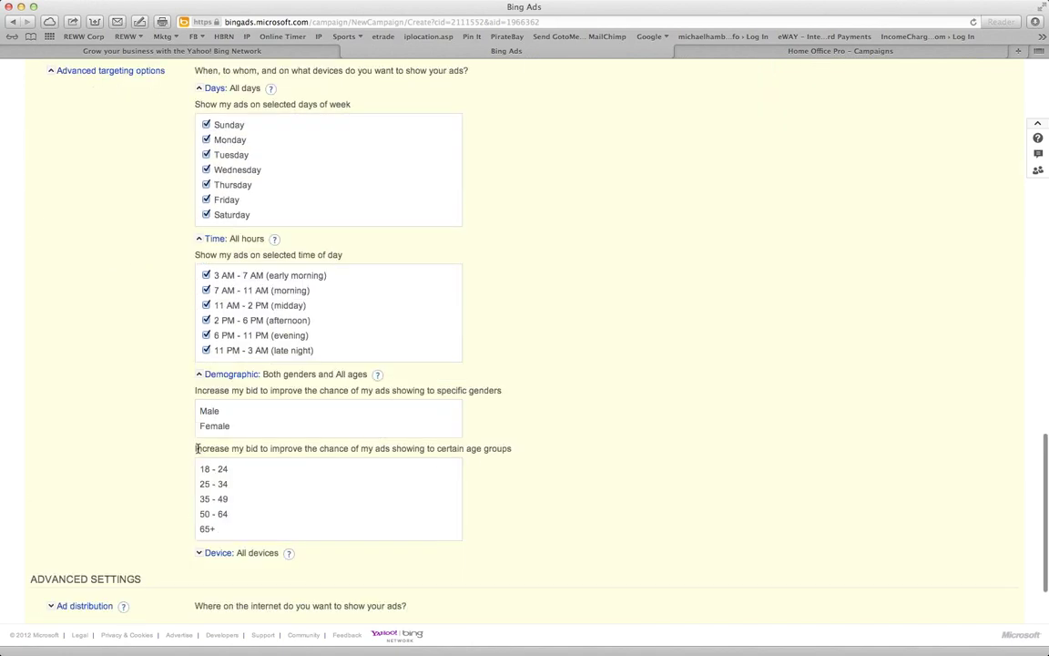
click(199, 553)
scroll(197, 555, down, 5)
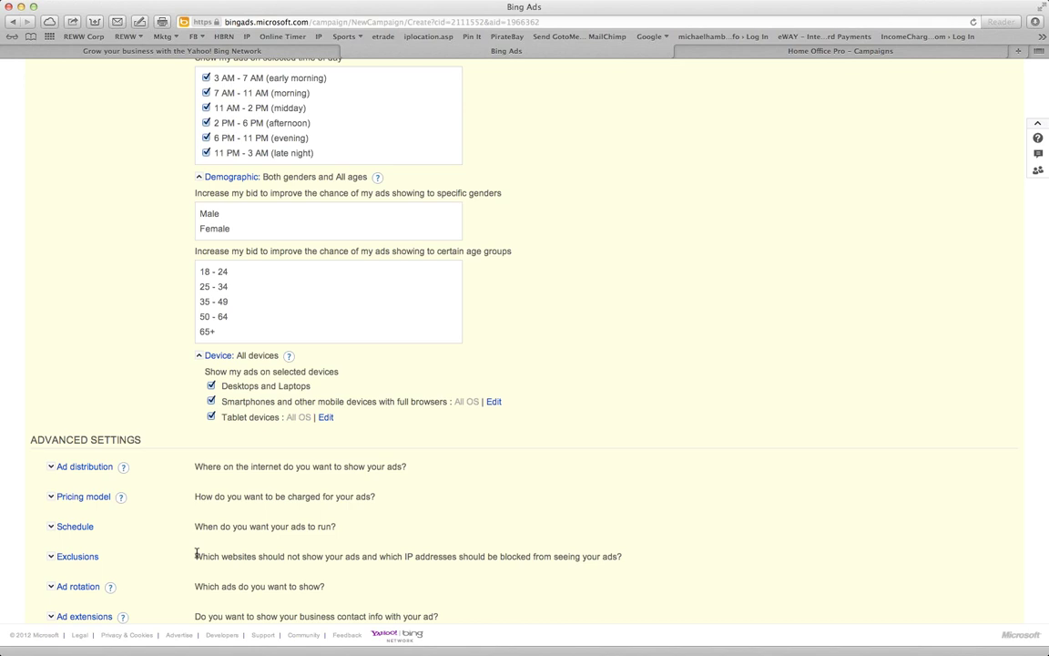
scroll(196, 553, down, 2)
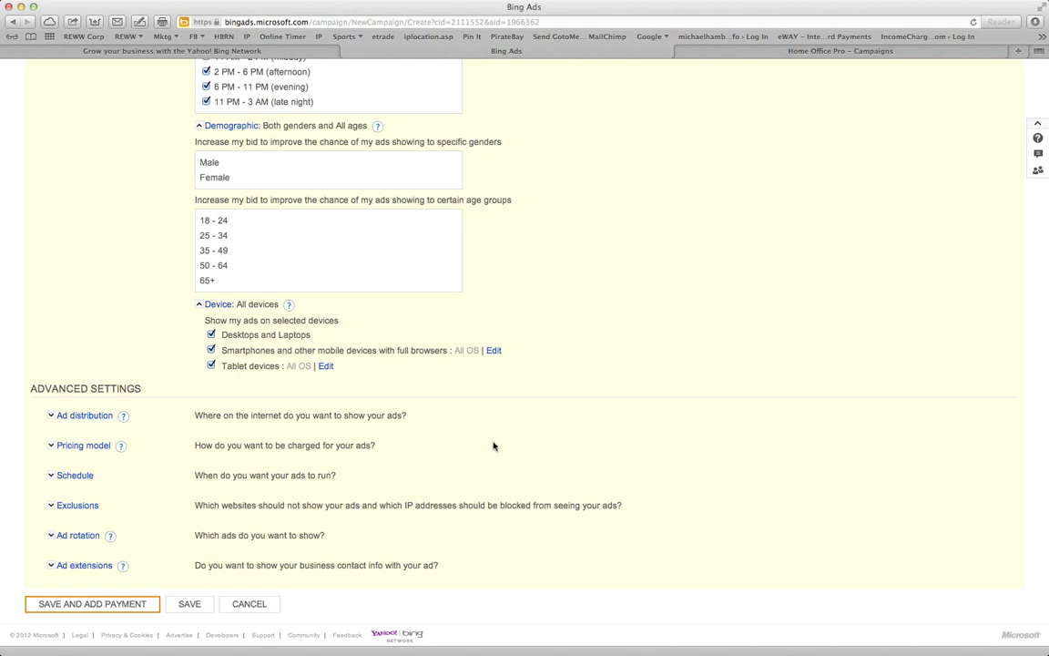
scroll(478, 399, up, 10)
scroll(478, 398, up, 10)
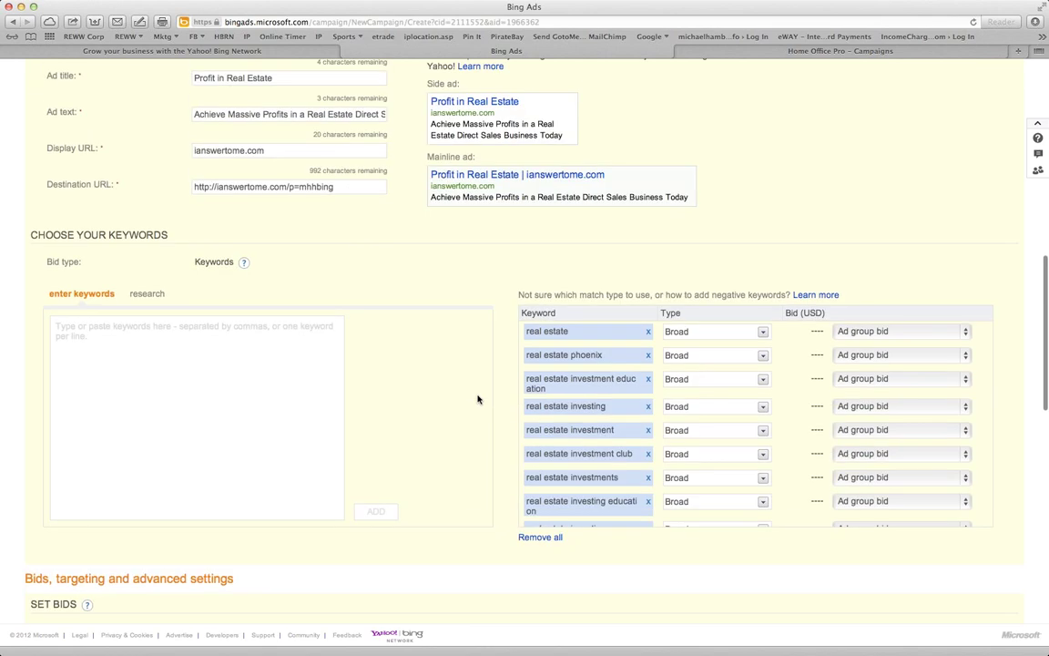
scroll(477, 398, up, 5)
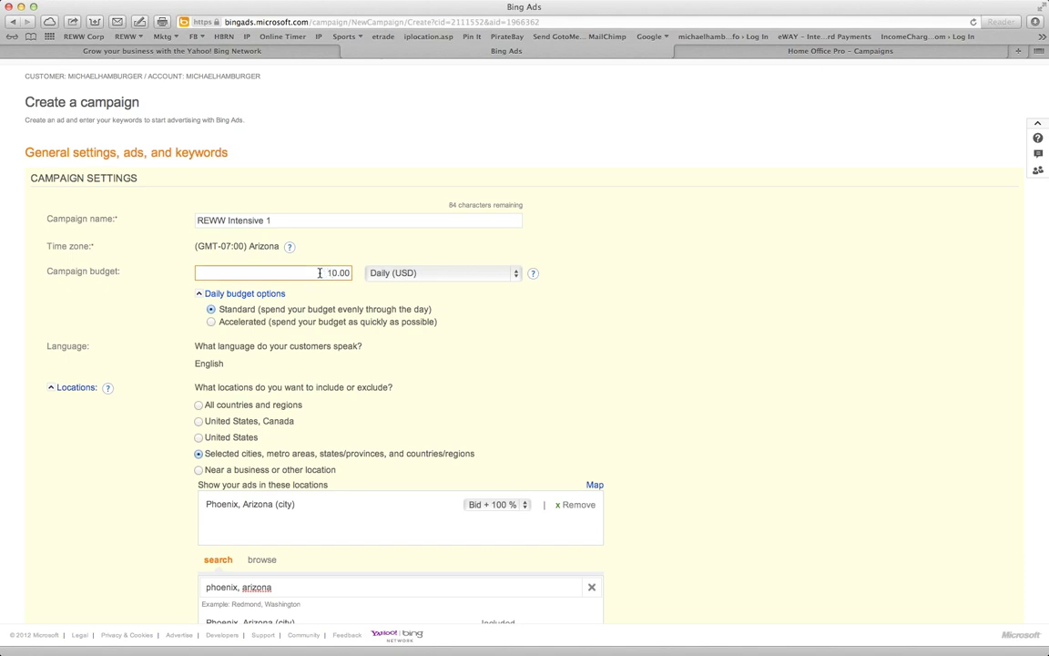
click(429, 274)
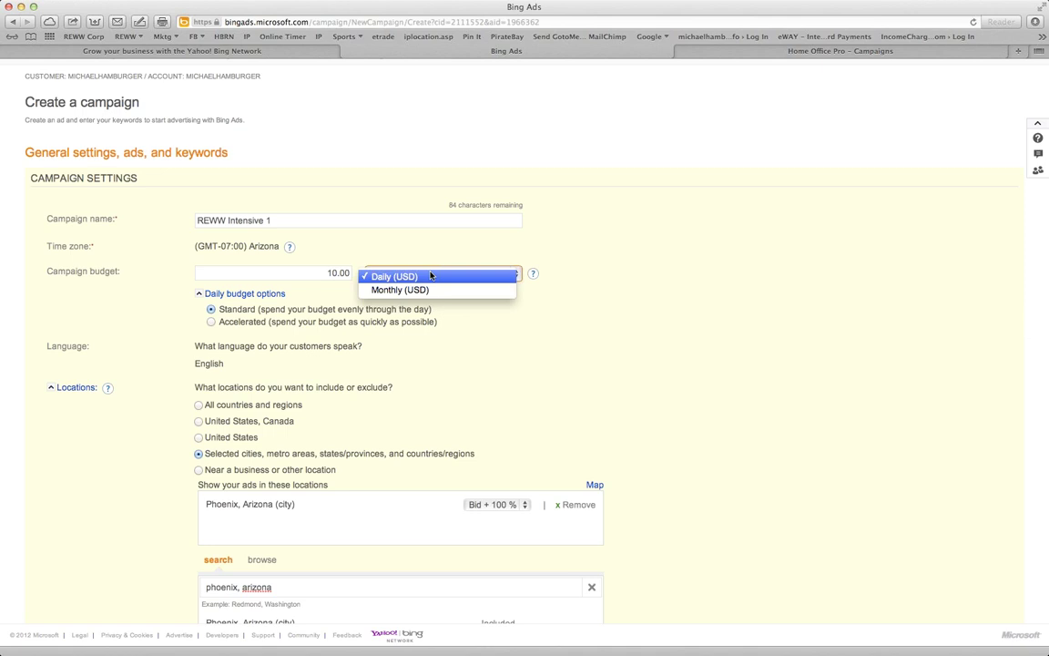
click(431, 275)
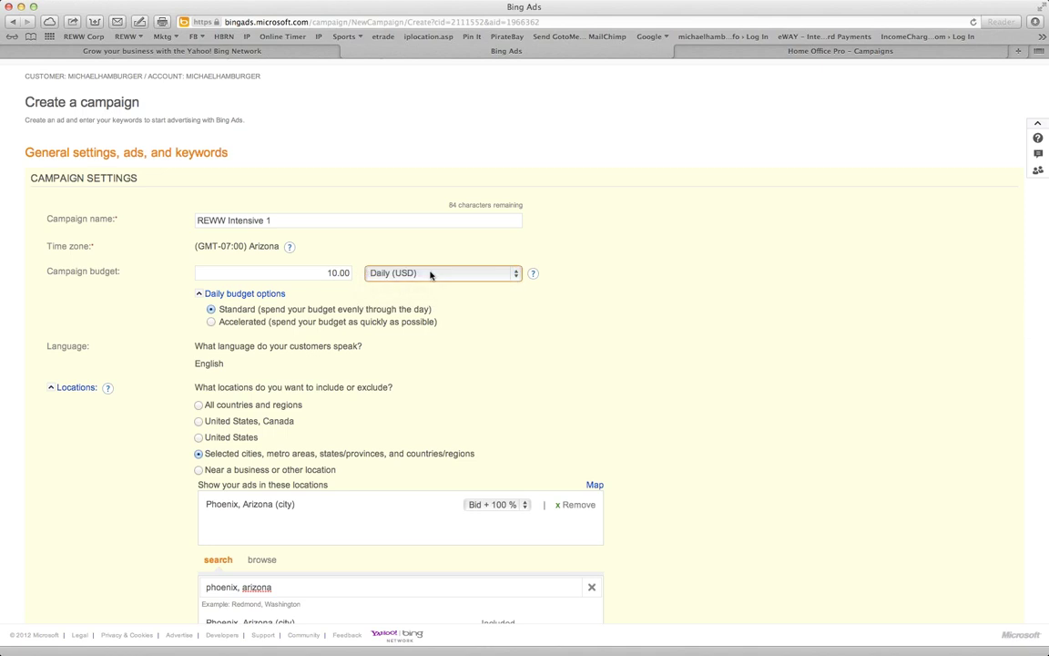
click(327, 272)
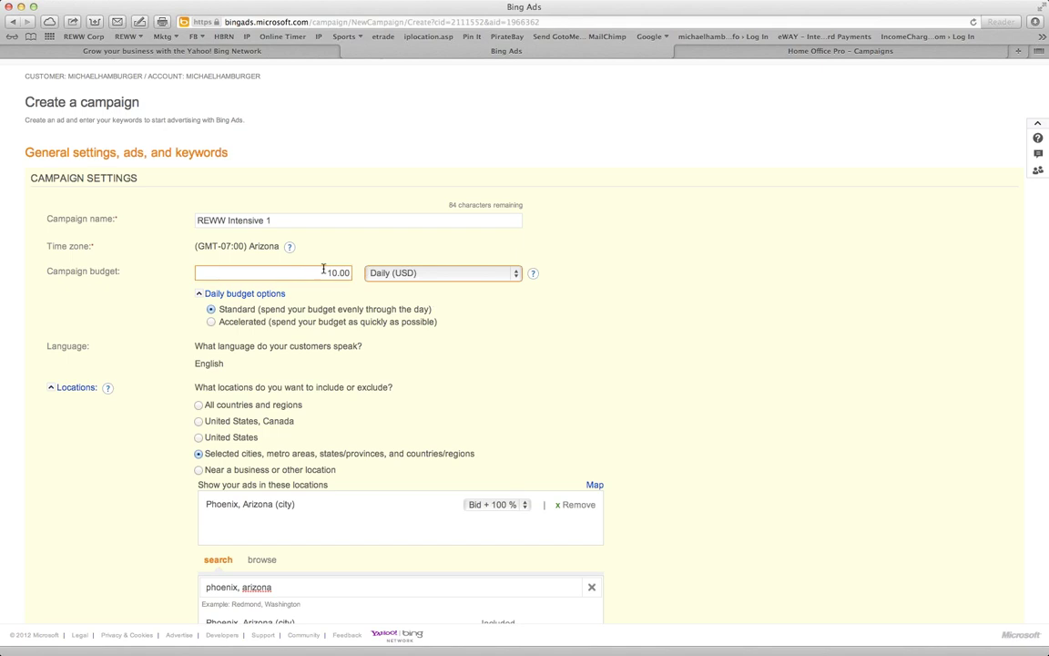
click(450, 332)
scroll(450, 331, down, 10)
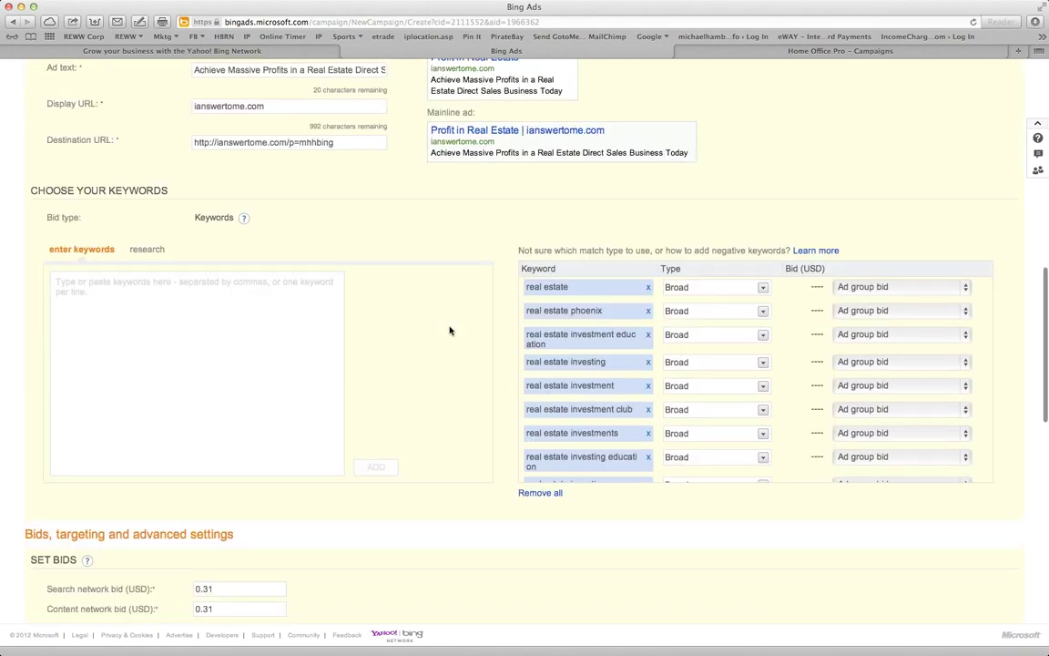
scroll(450, 330, up, 15)
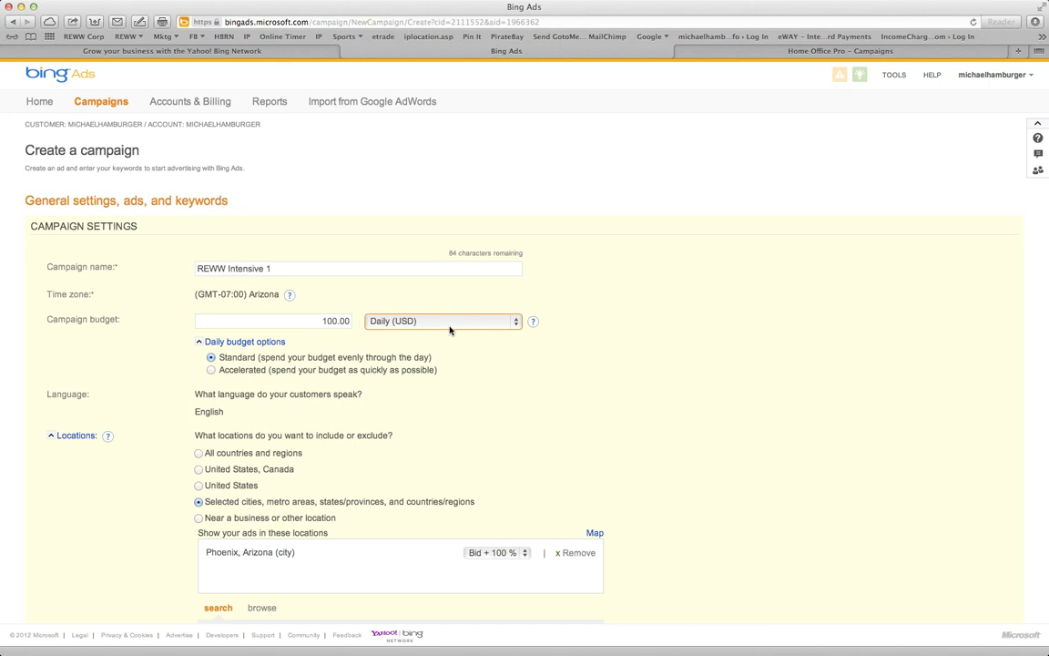
scroll(618, 463, down, 4)
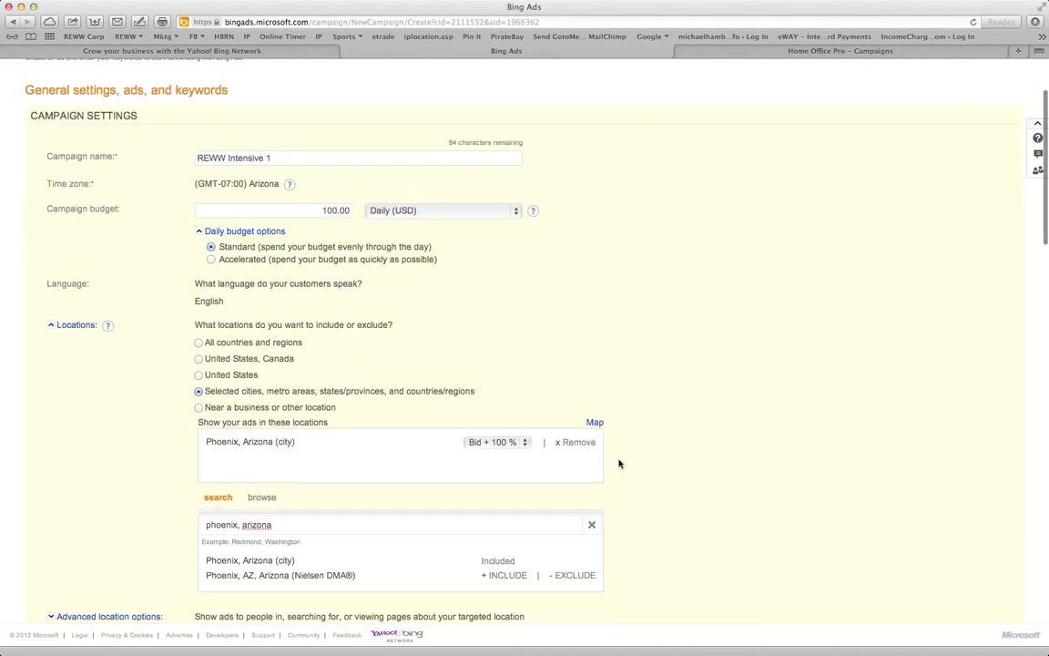
scroll(619, 465, down, 8)
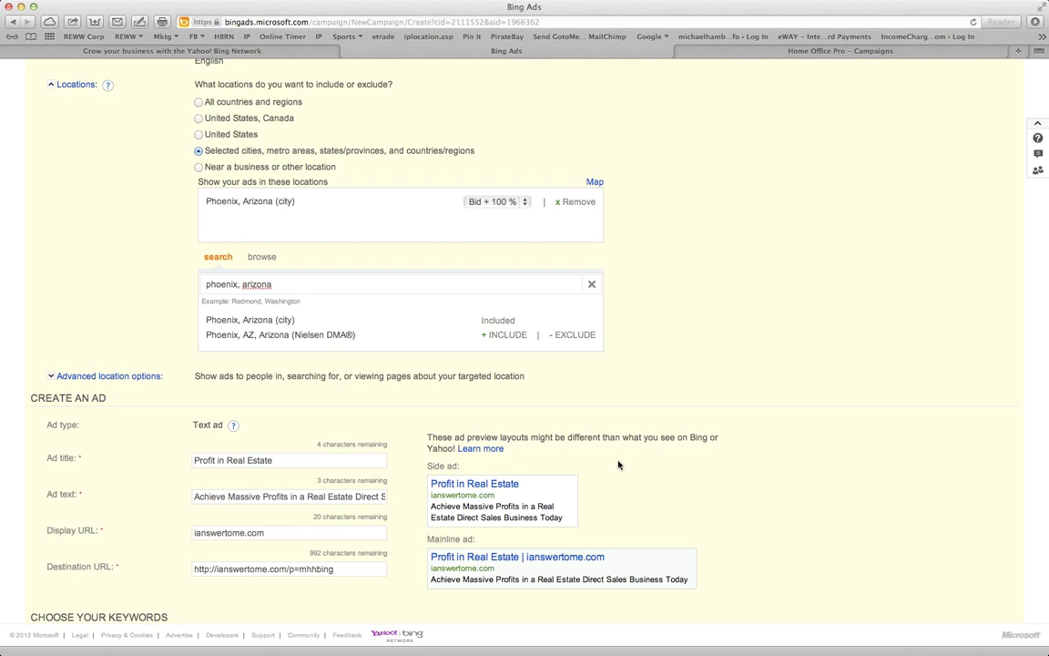
click(72, 376)
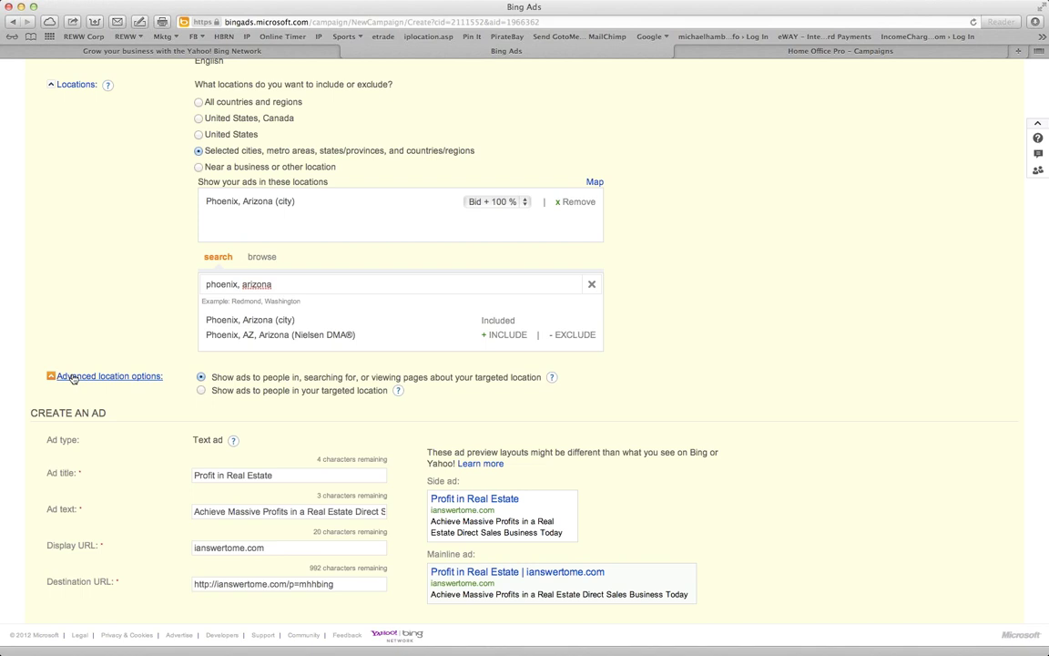
click(73, 377)
scroll(440, 510, down, 5)
scroll(440, 510, down, 10)
Collapse day and time targeting, leaving the demographic and advanced targeting options expanded
scroll(440, 510, down, 4)
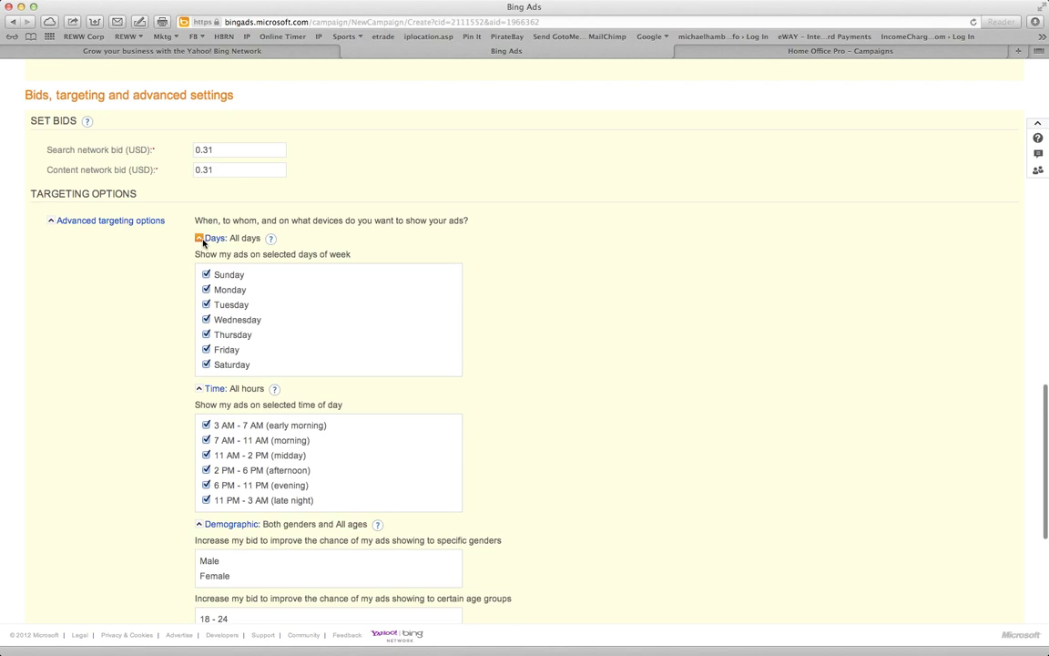
click(200, 239)
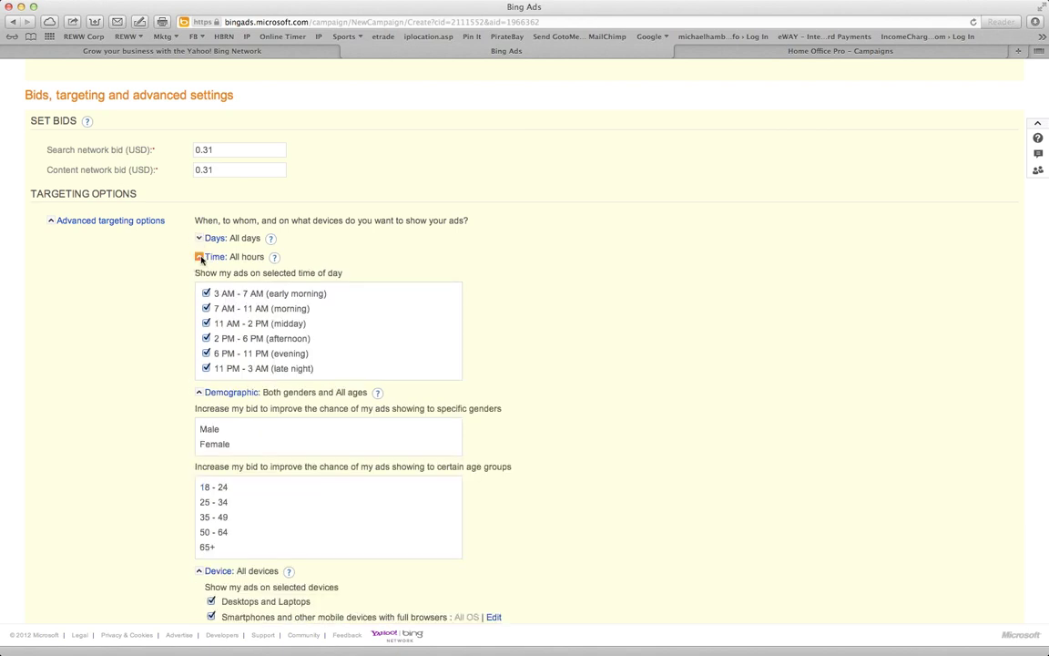
click(200, 257)
click(199, 275)
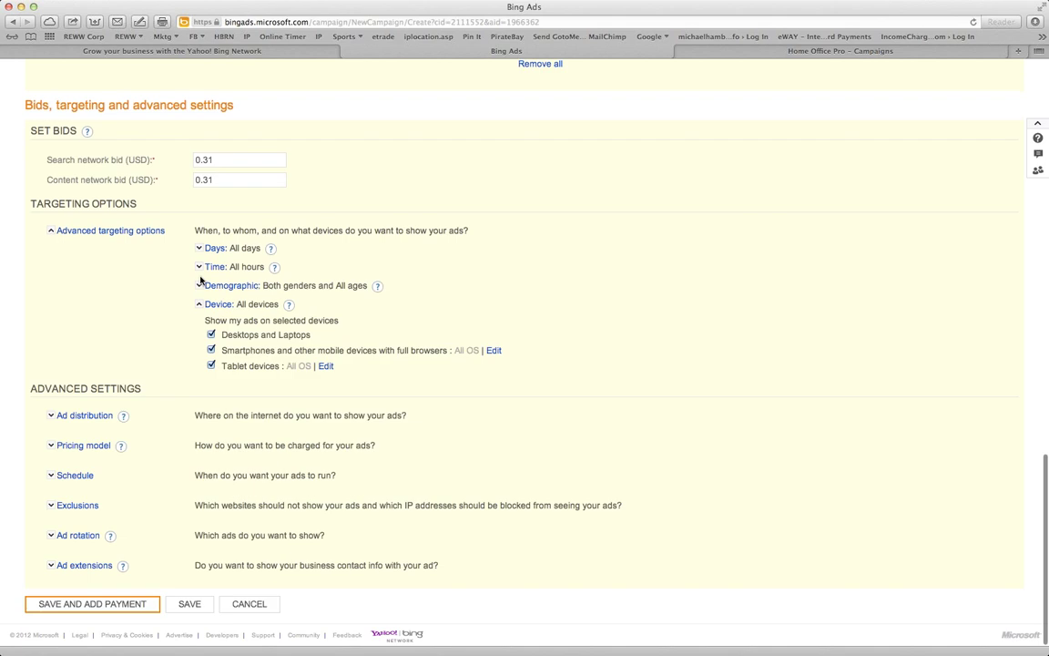
click(200, 286)
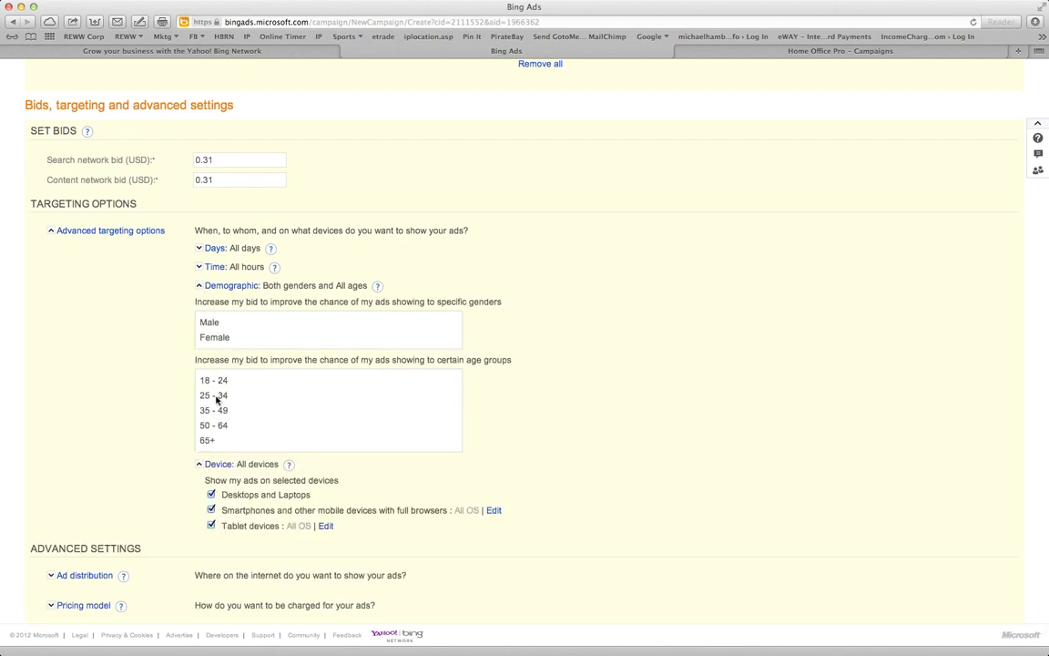
scroll(216, 399, down, 1)
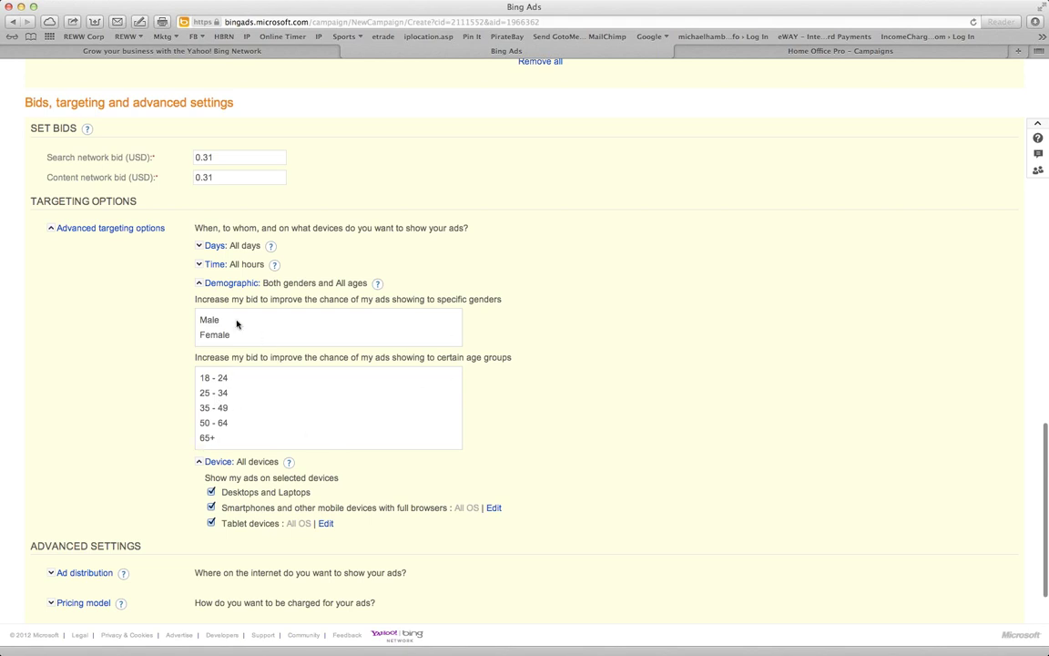
click(233, 286)
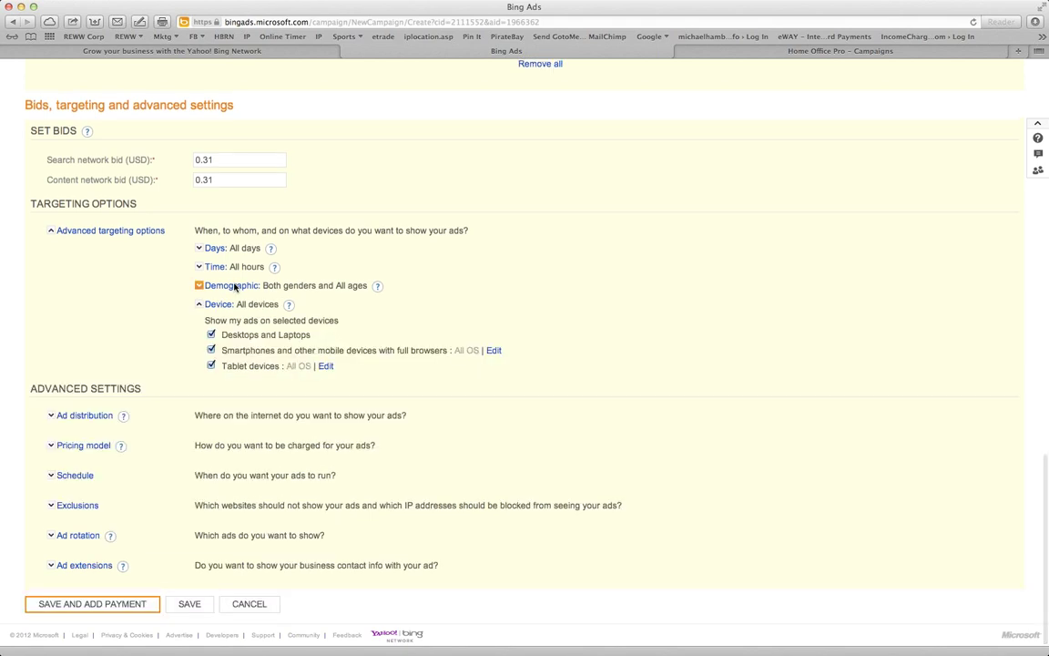
click(233, 286)
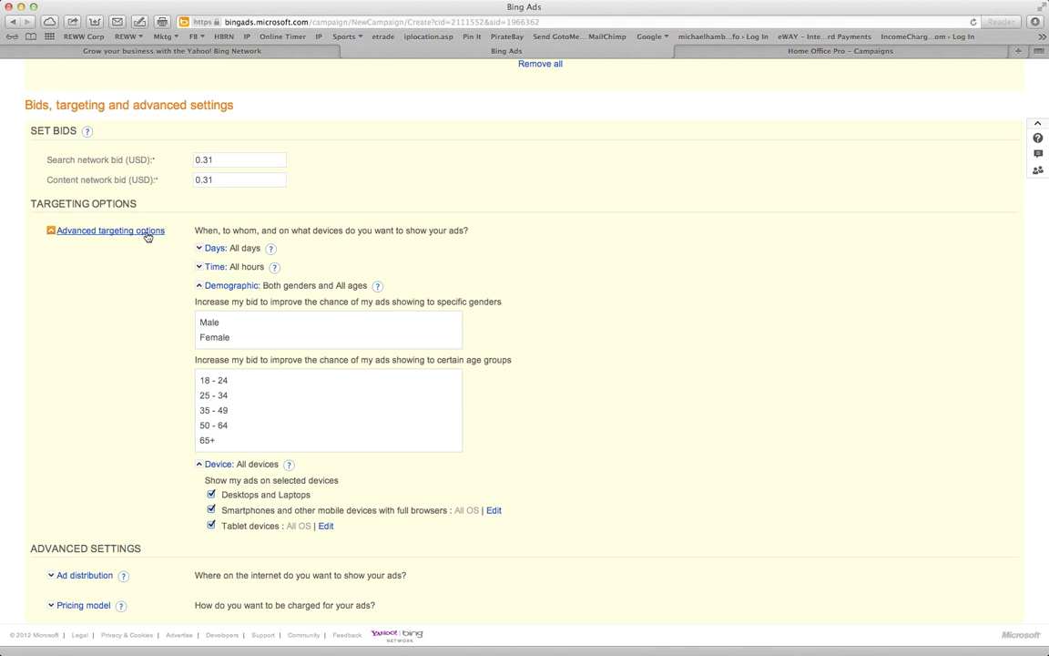
click(147, 233)
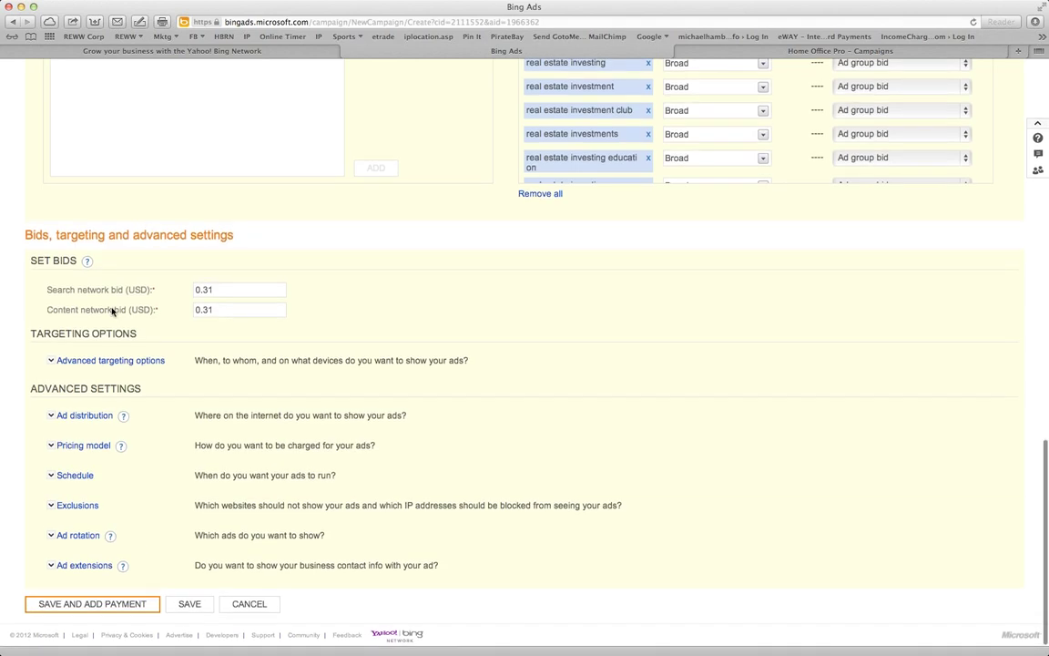
click(128, 361)
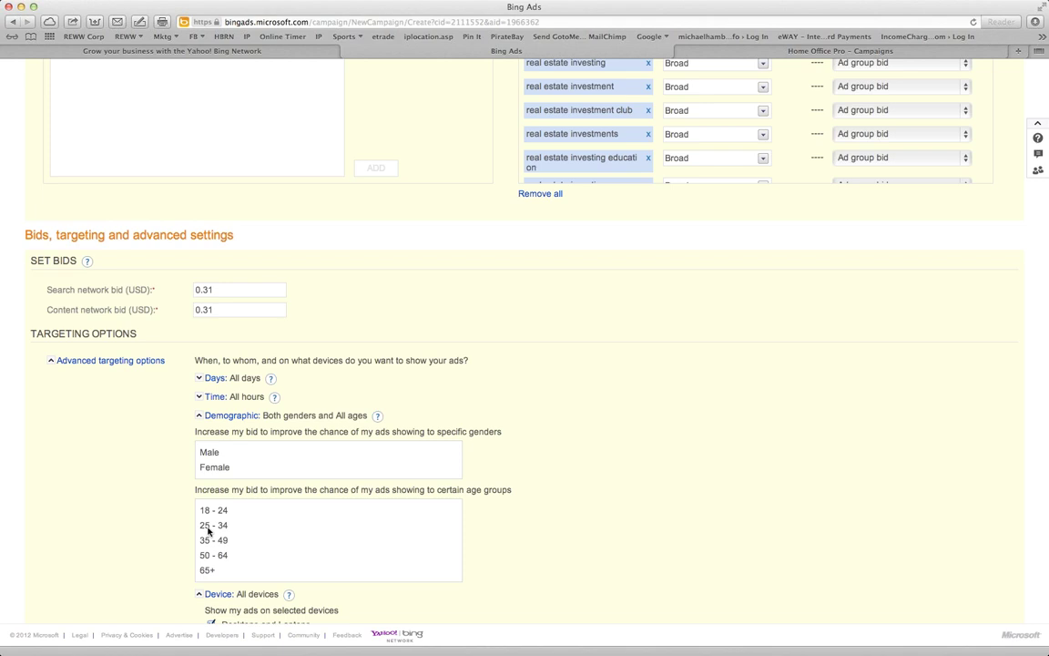
Save the REWW Intensive 1 campaign from the bottom of the form
scroll(208, 528, down, 3)
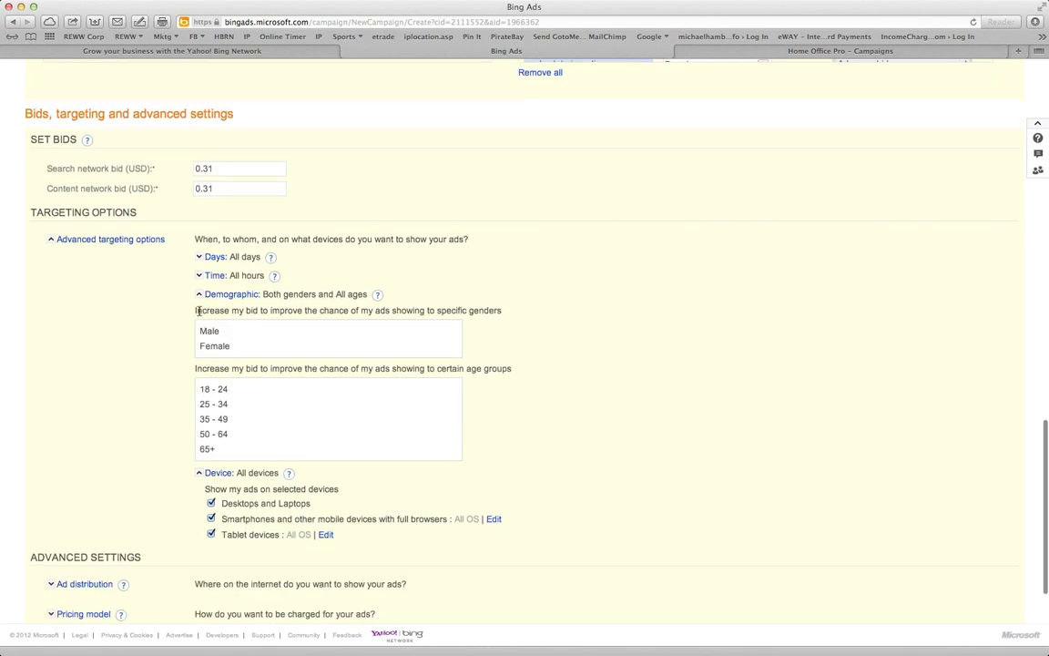
scroll(117, 388, down, 4)
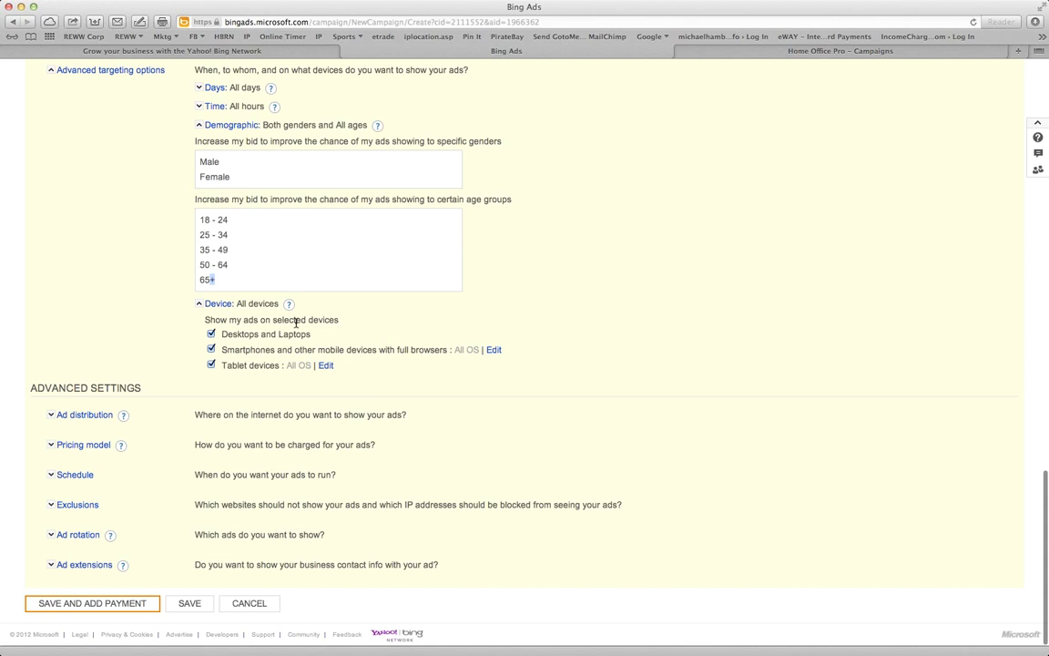
click(189, 604)
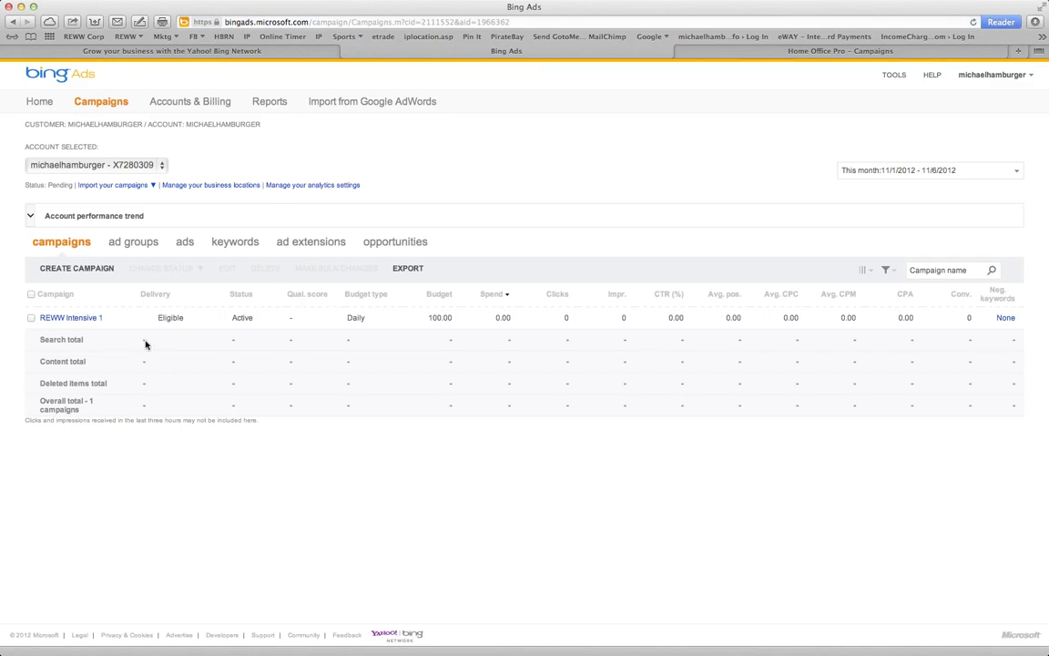
Open REWW Intensive 1's ad groups, cancel editing Ad group #1, and go to settings
click(50, 318)
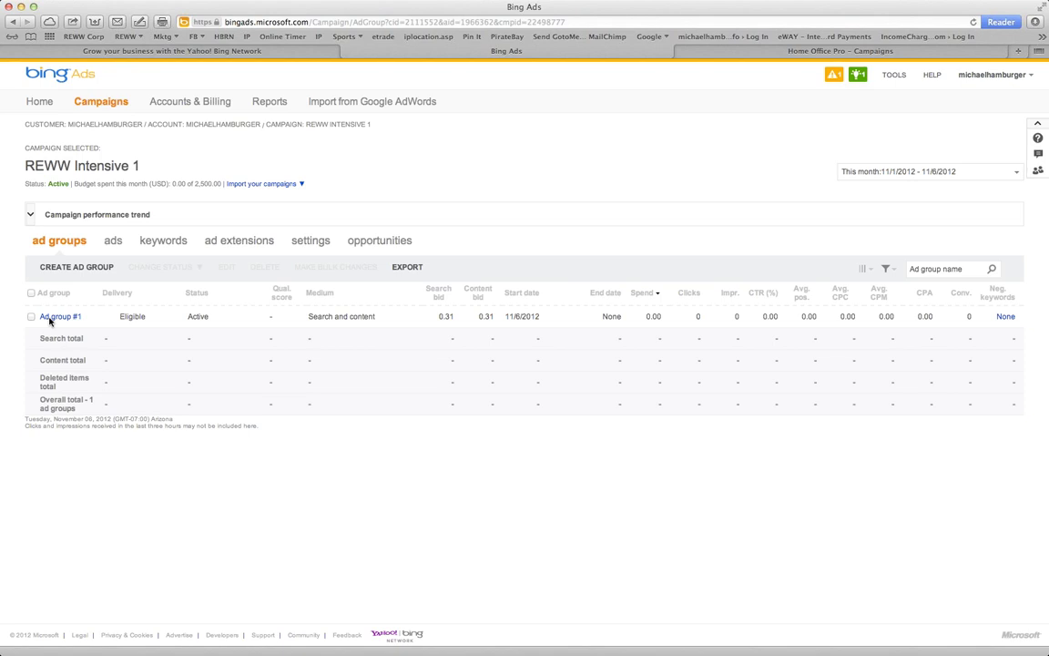
click(92, 317)
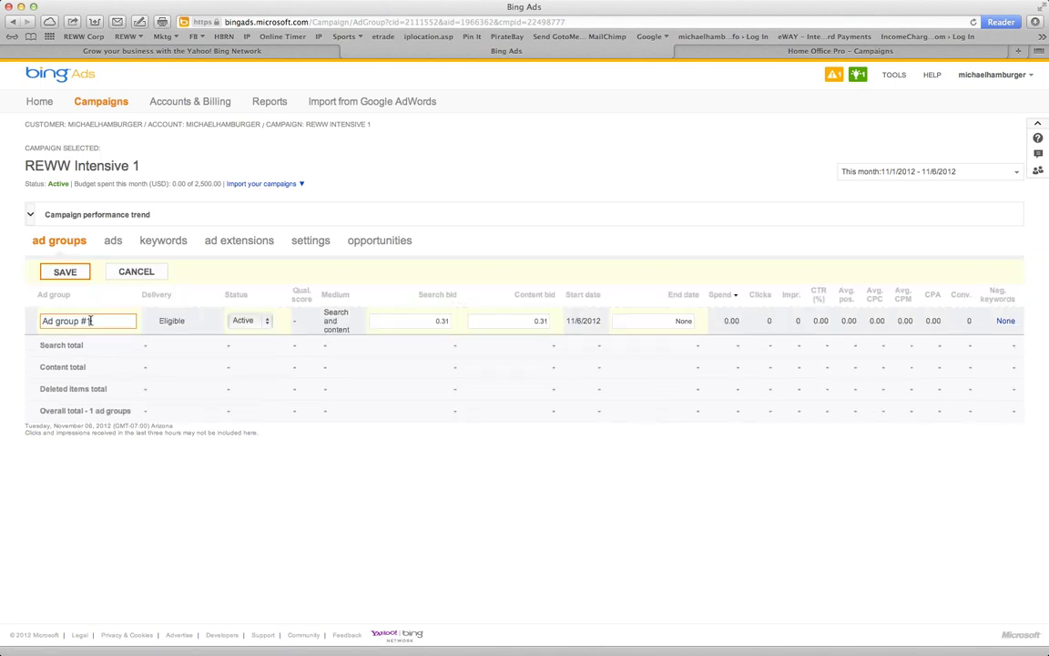
click(137, 272)
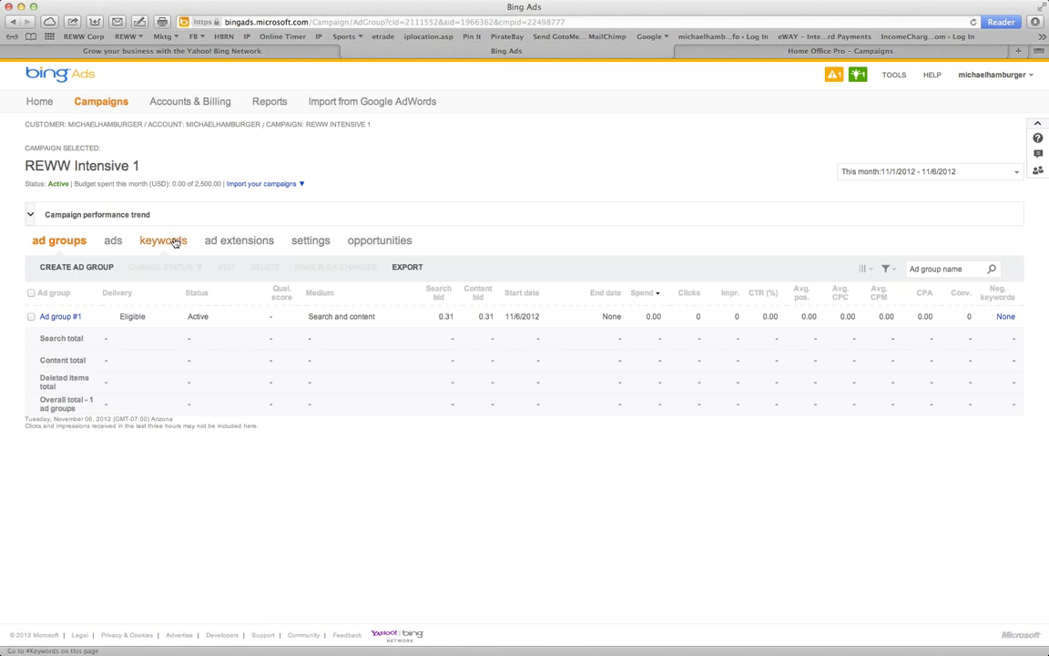
click(328, 241)
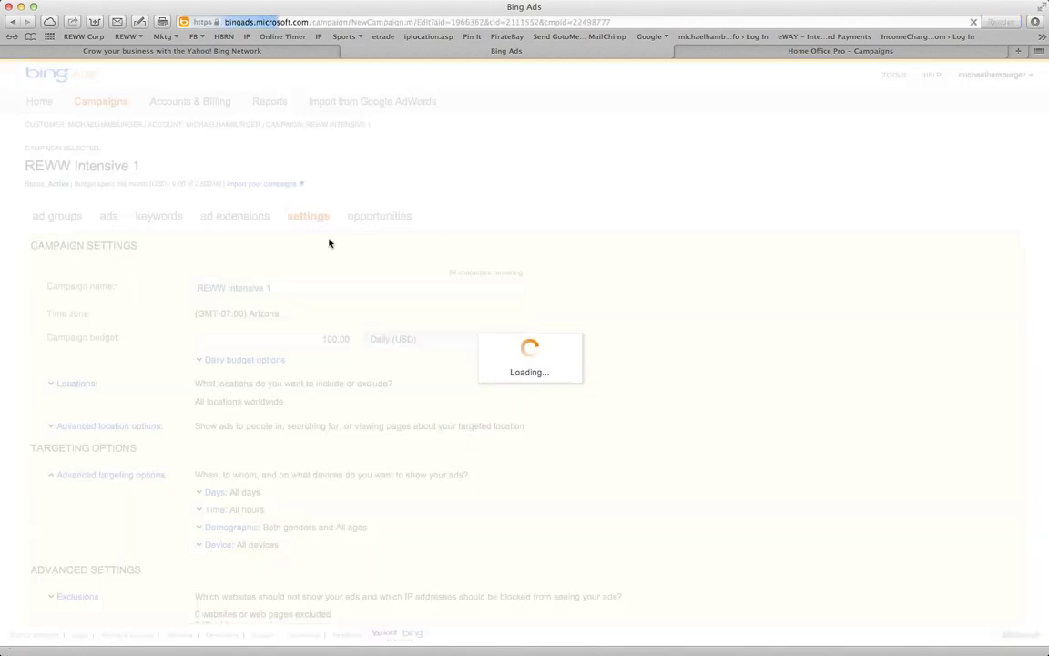
Expand the demographic bid adjustments and set the 18–24 age group to Bid + 10%
scroll(434, 455, down, 3)
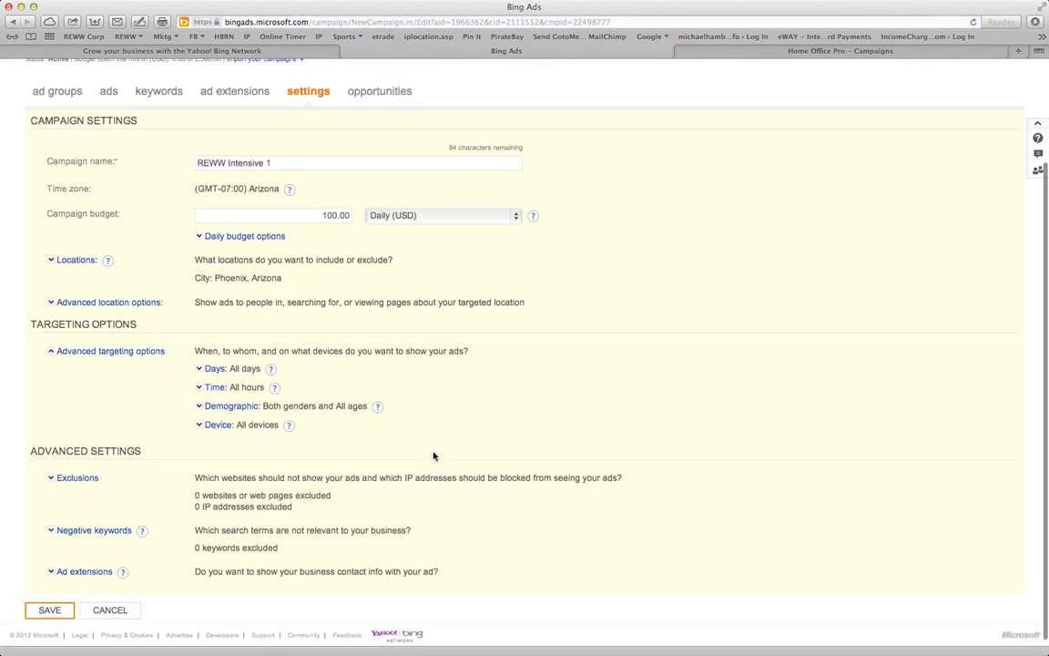
click(201, 406)
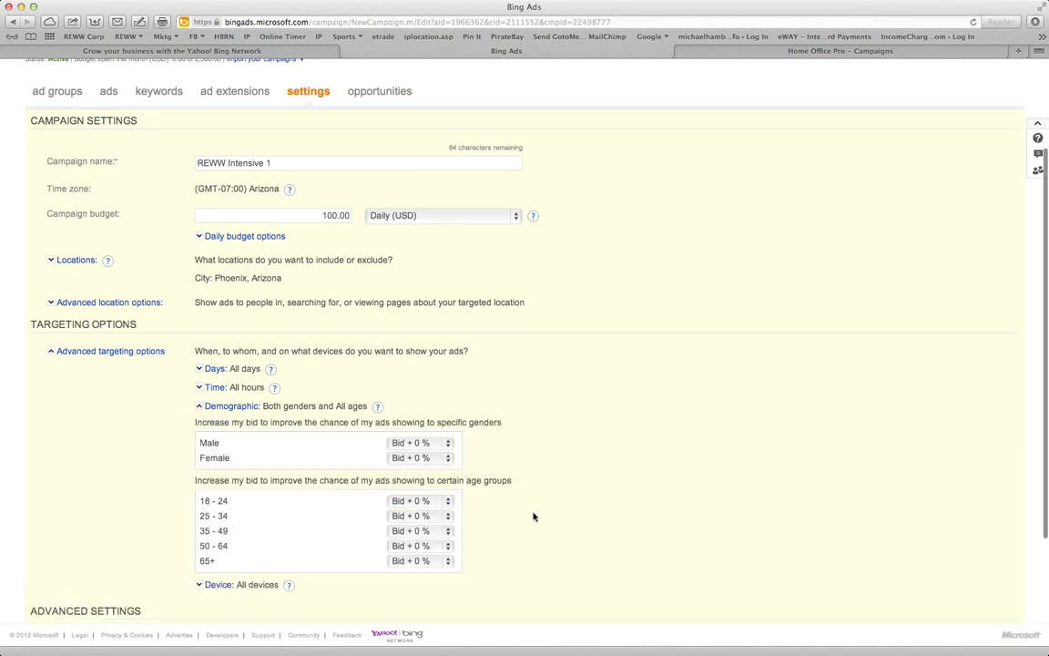
scroll(534, 515, down, 4)
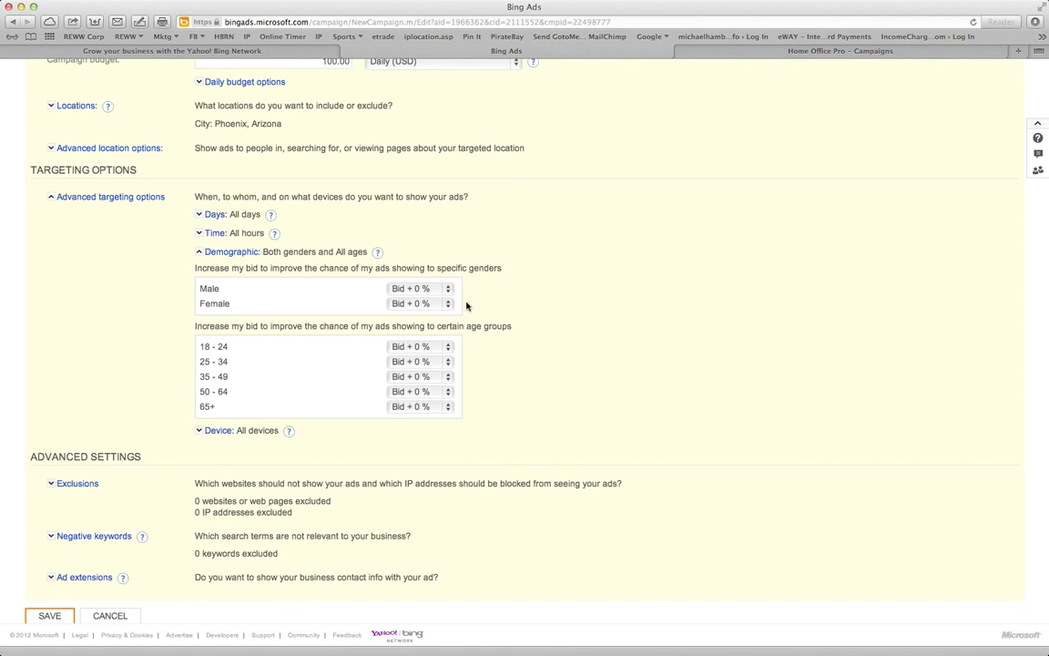
click(450, 349)
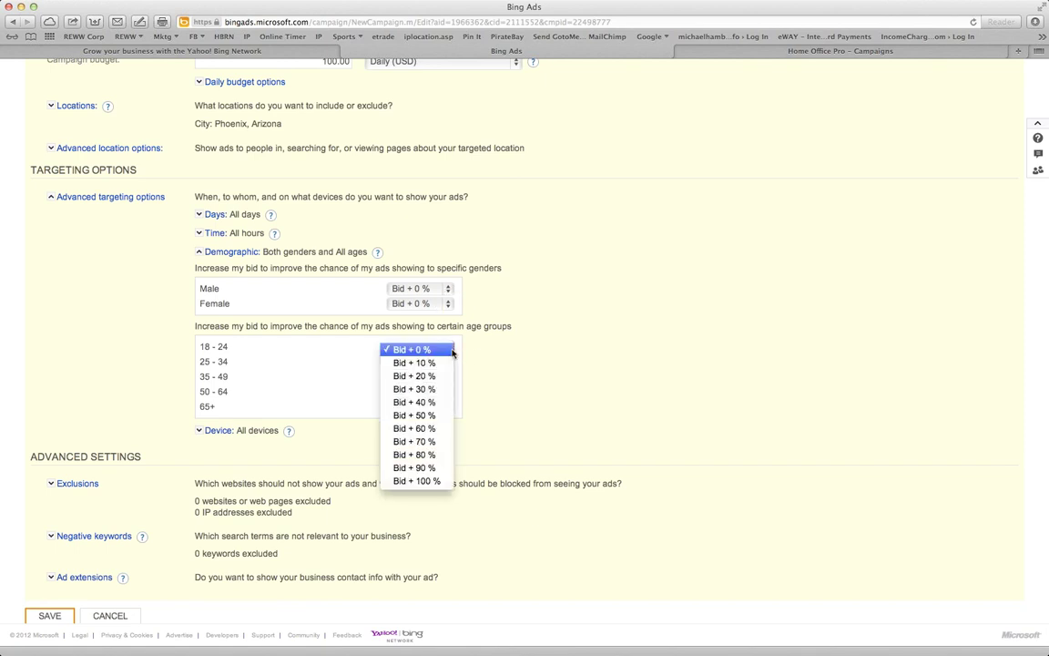
click(432, 363)
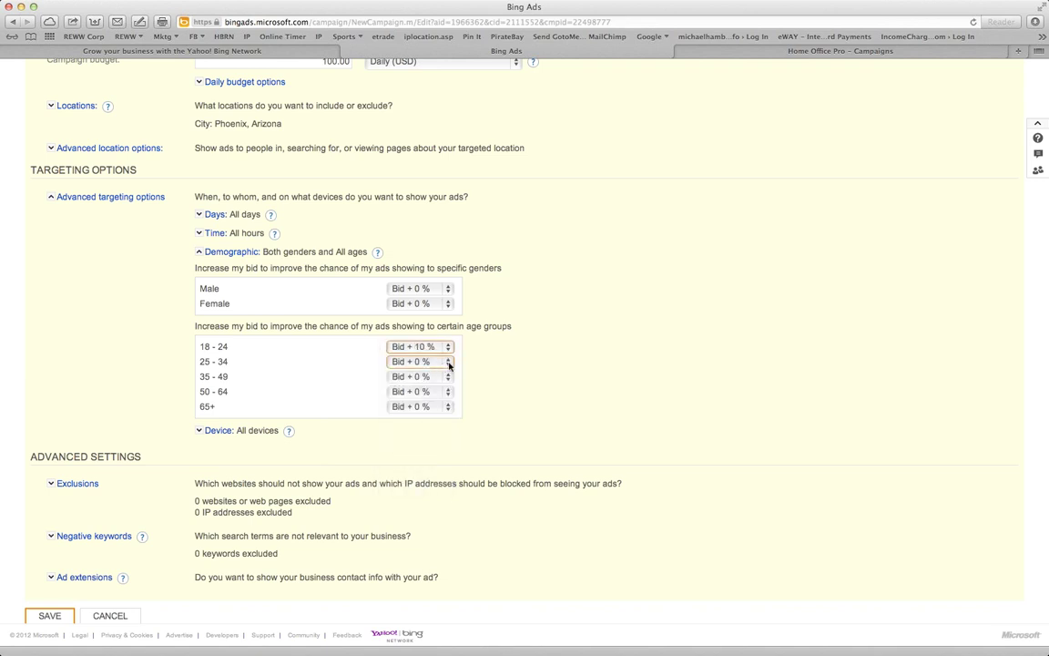
Set the 65+, 50–64, 35–49 and 25–34 groups to Bid + 70% and save
click(444, 407)
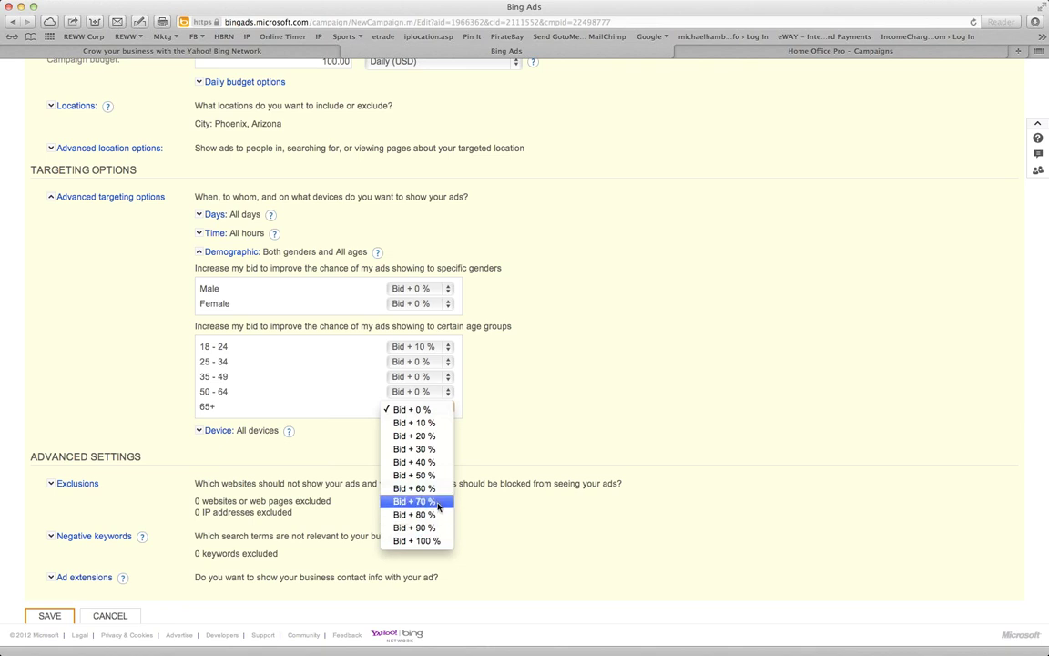
click(433, 502)
click(442, 392)
click(430, 499)
click(429, 377)
click(434, 471)
click(414, 364)
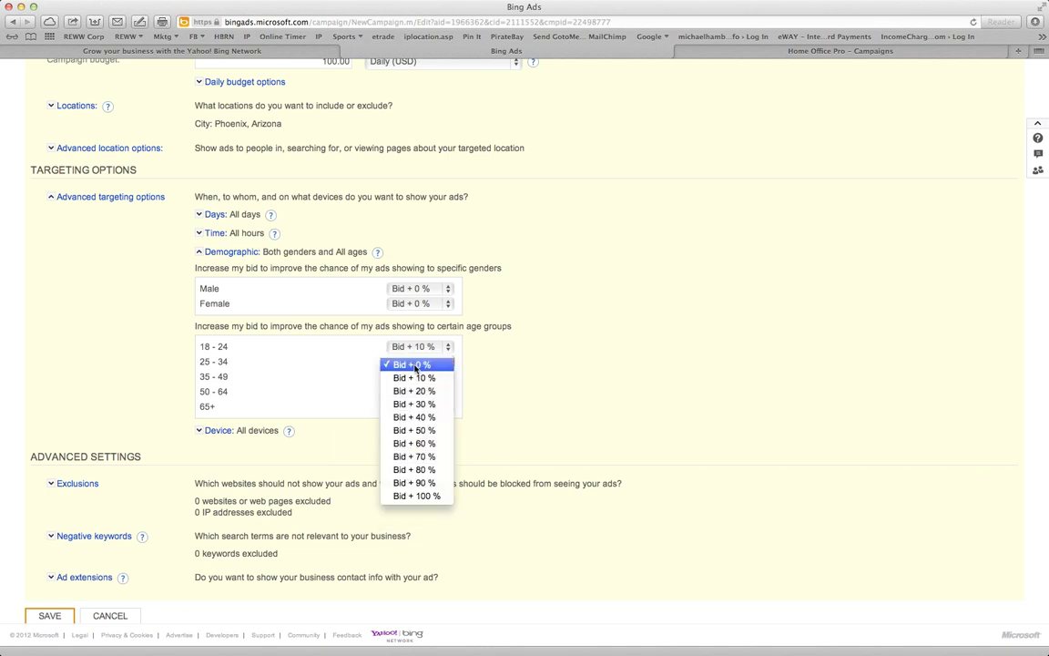
click(432, 458)
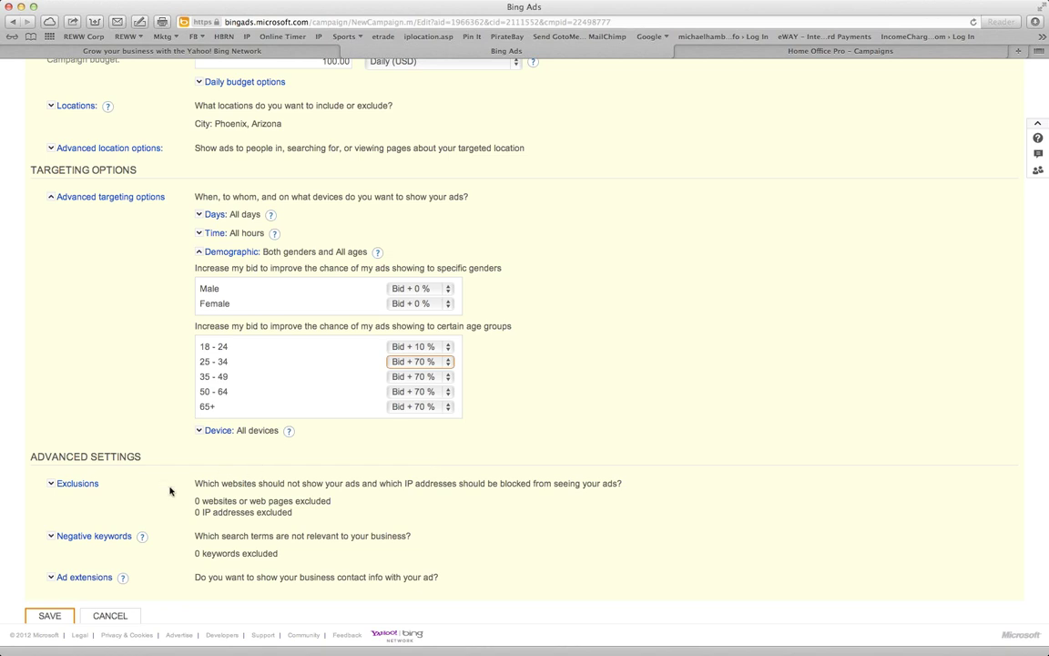
scroll(125, 543, down, 1)
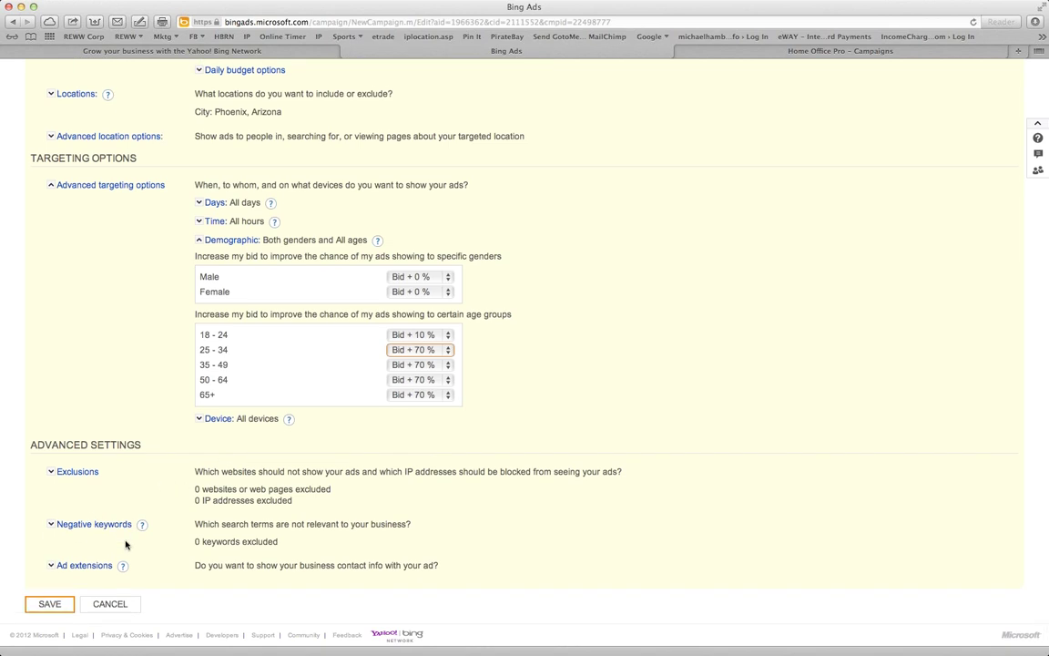
click(36, 607)
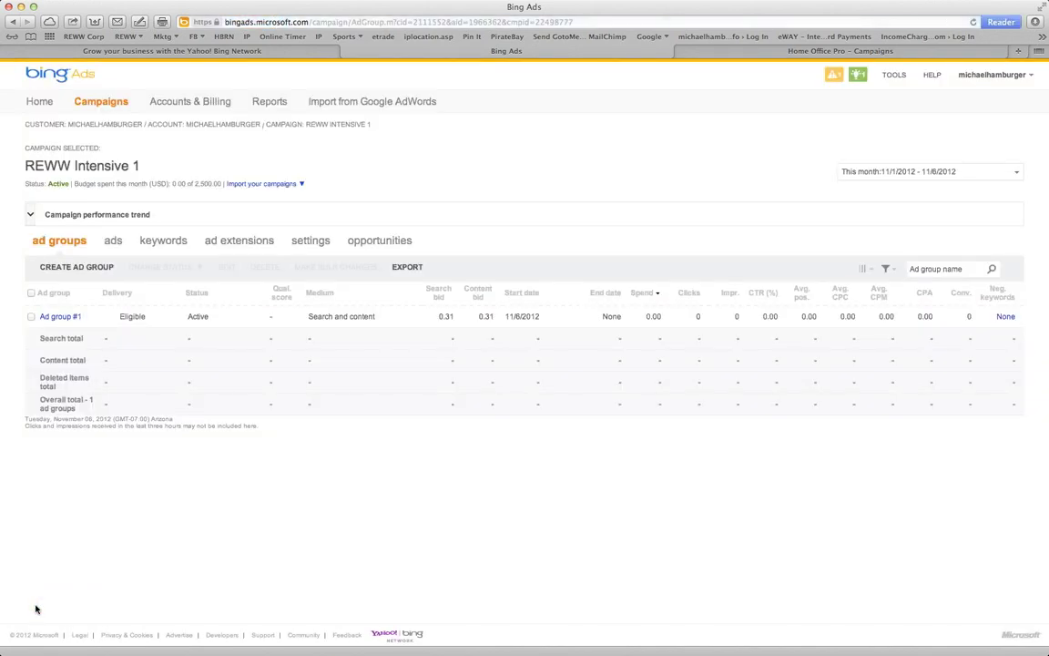
Browse the campaign's opportunities, ad extensions and ads, then go to Accounts & Billing
click(387, 240)
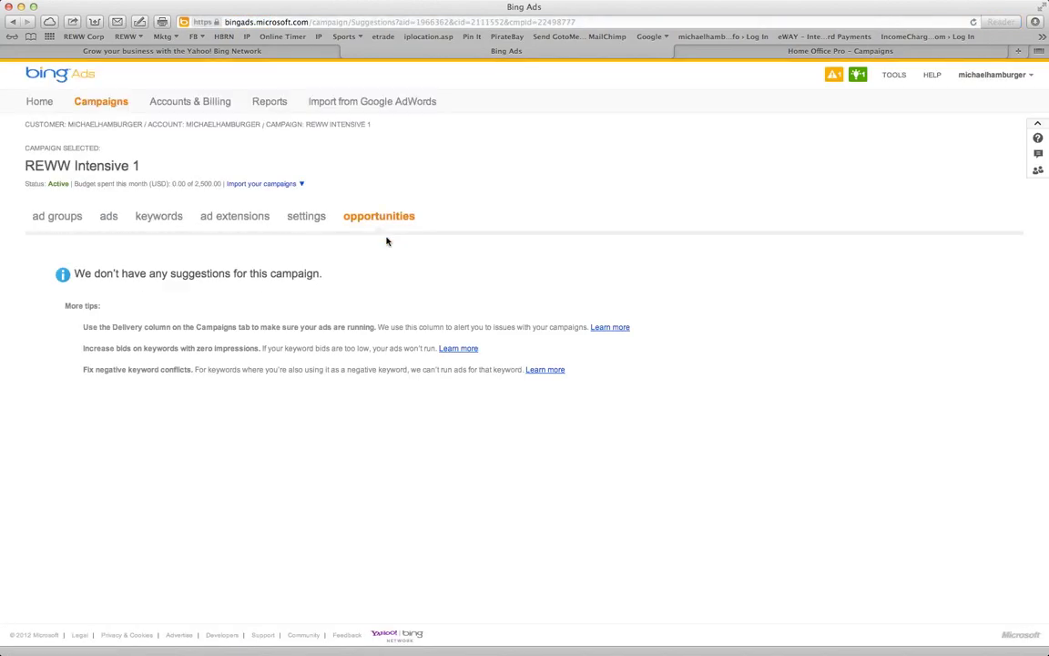
click(219, 223)
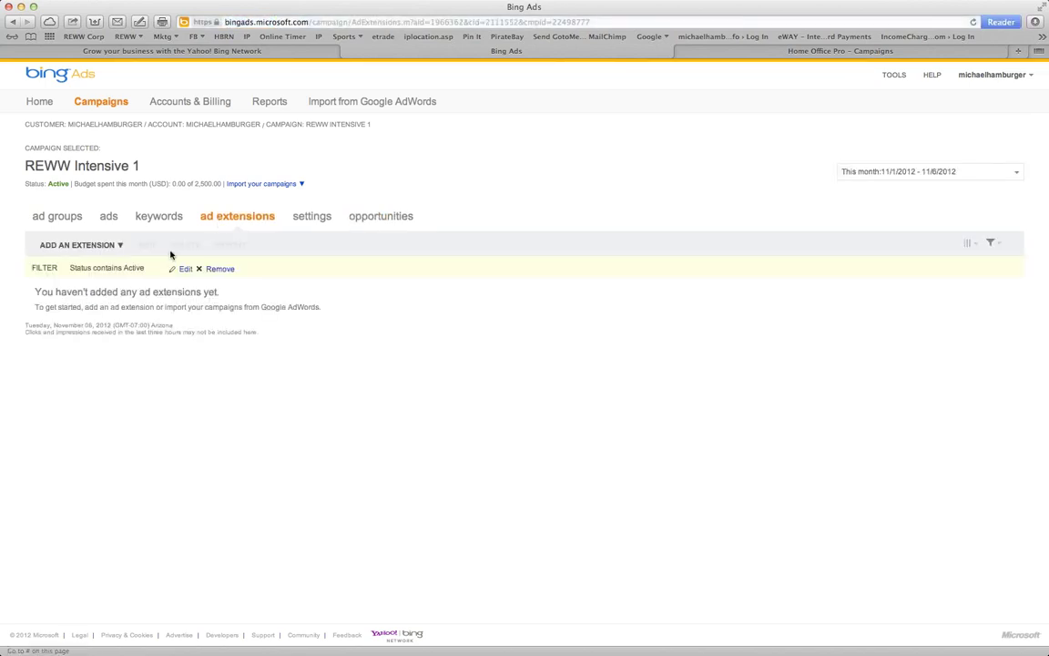
click(115, 217)
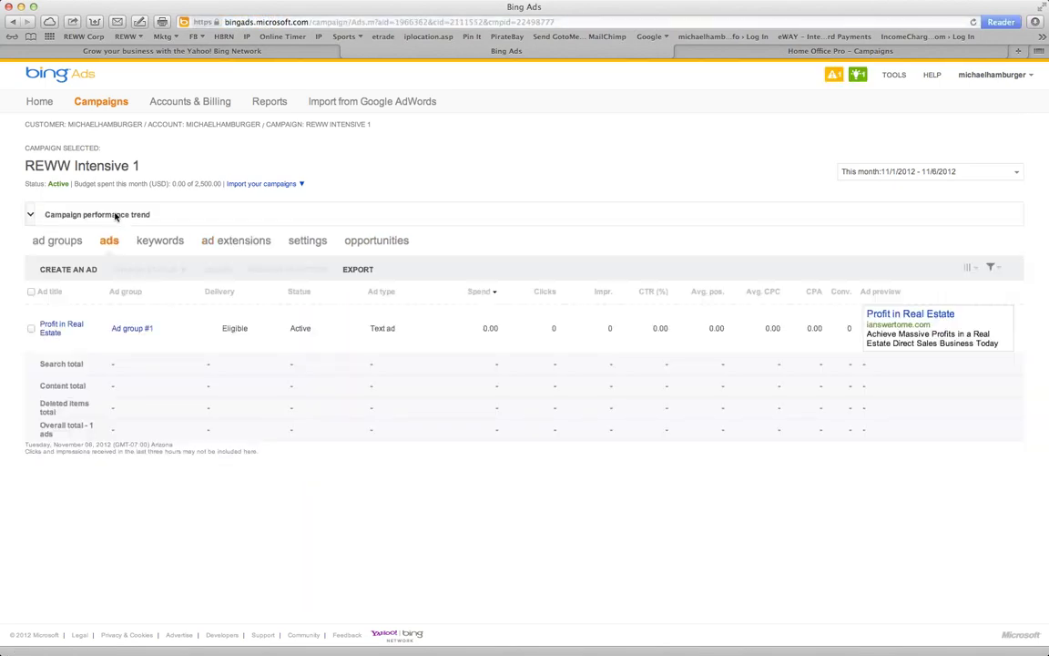
click(172, 105)
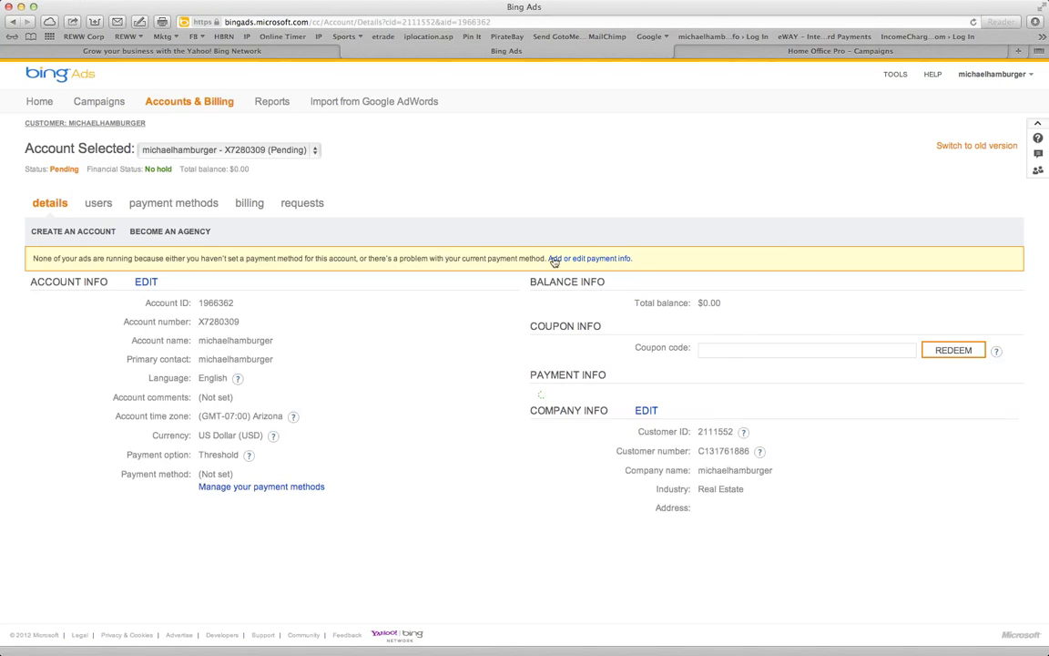
Open the add-card payment form, leave the billing address blank, and return to Campaigns
click(569, 260)
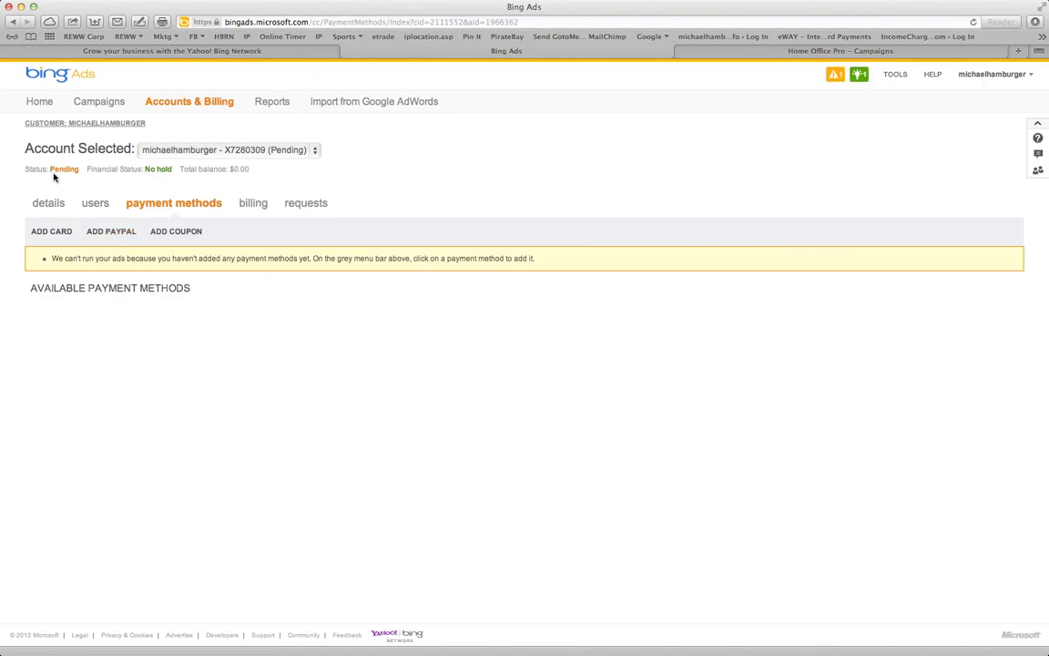
click(46, 233)
click(261, 302)
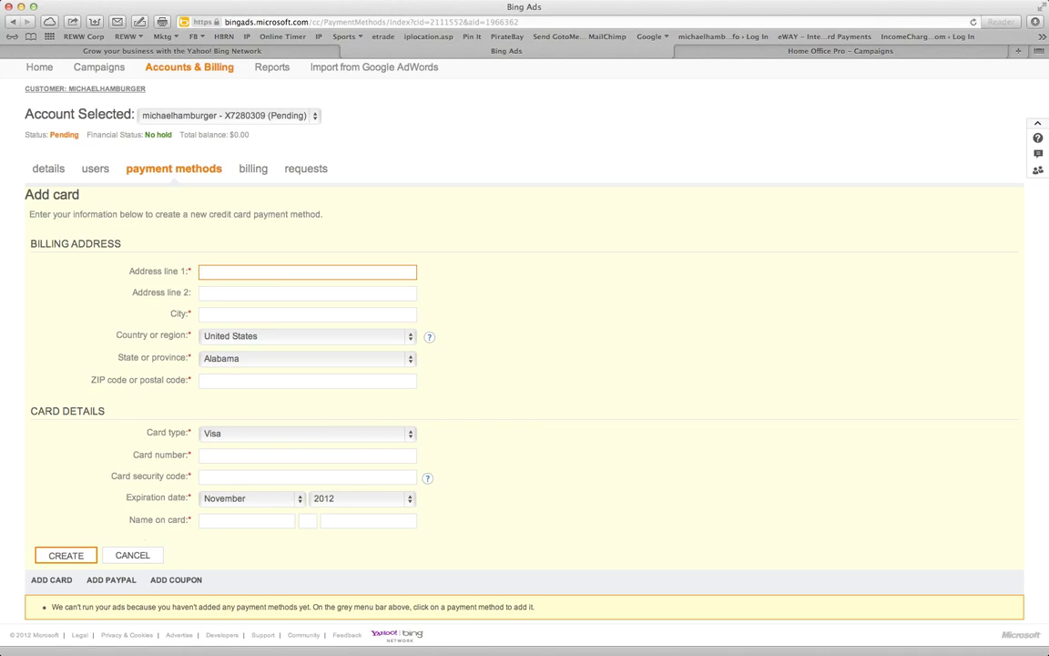
click(679, 197)
scroll(597, 243, up, 1)
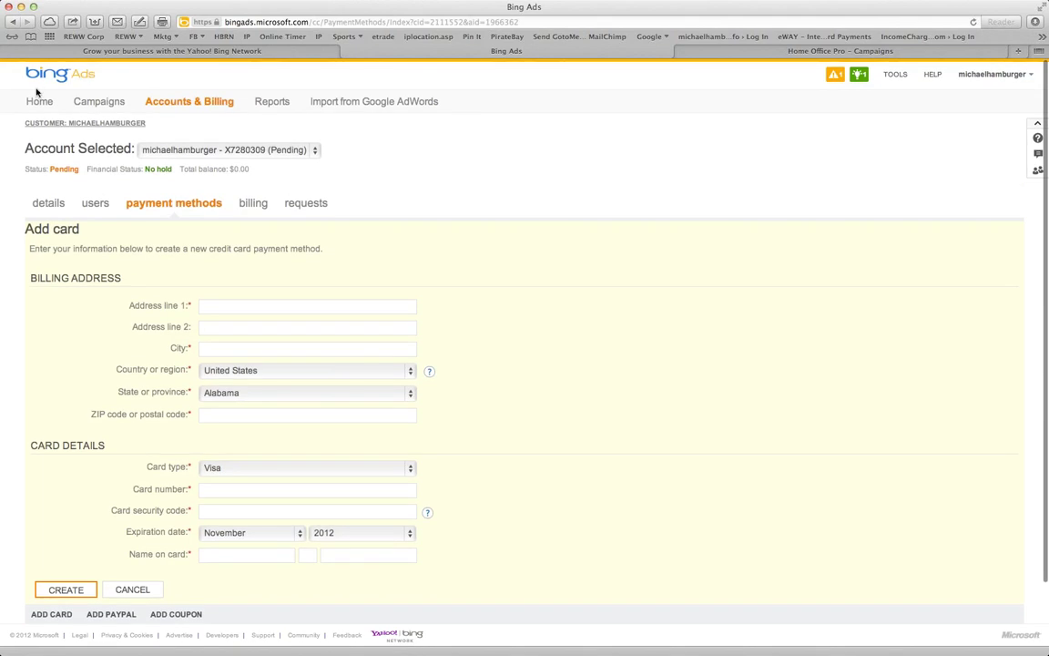
click(96, 107)
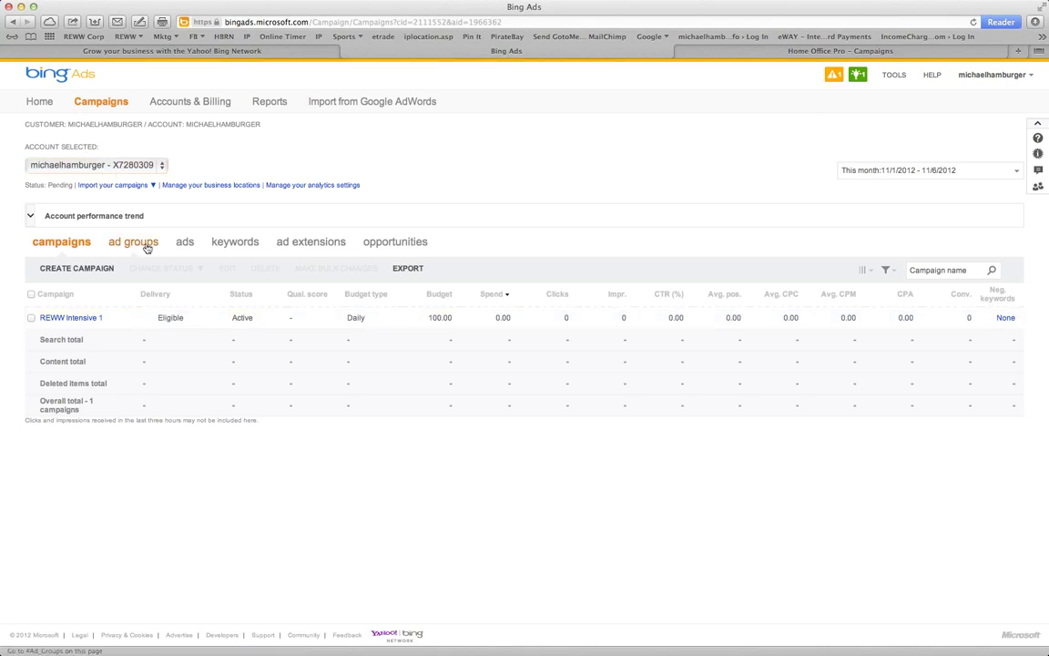
Start a new Bing Ads campaign, then switch to Home Office Pro's Campaigns page
click(60, 269)
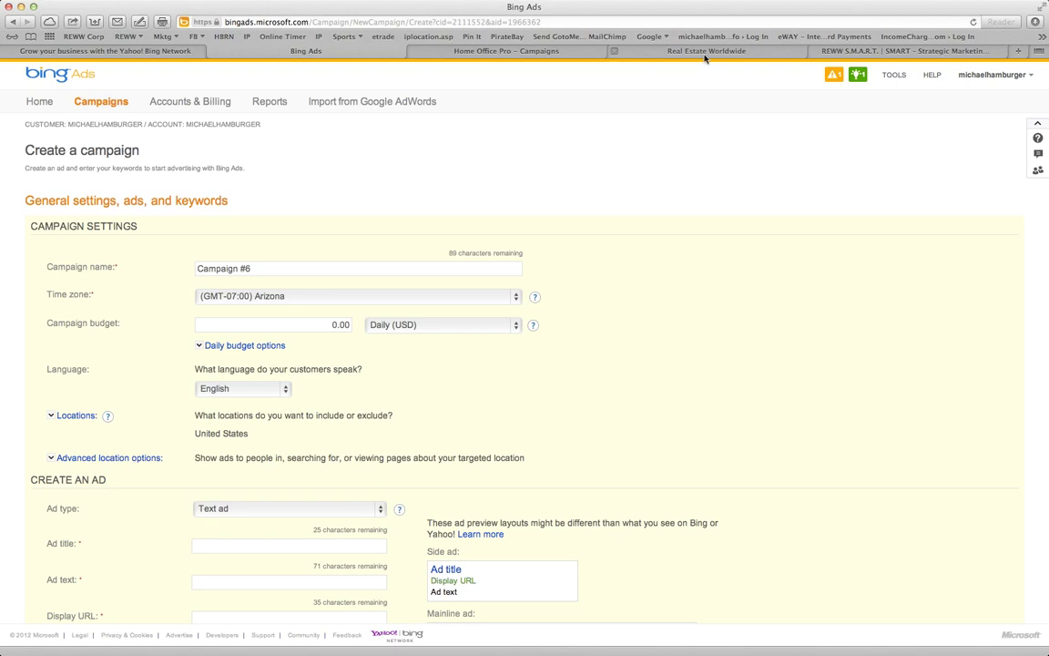
click(705, 55)
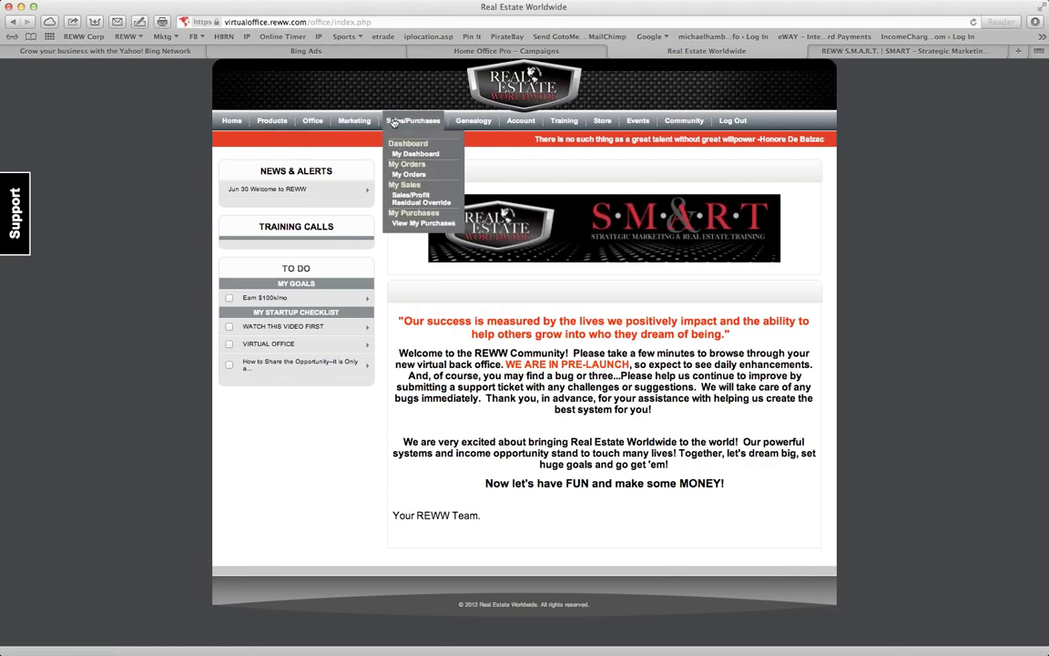
click(483, 50)
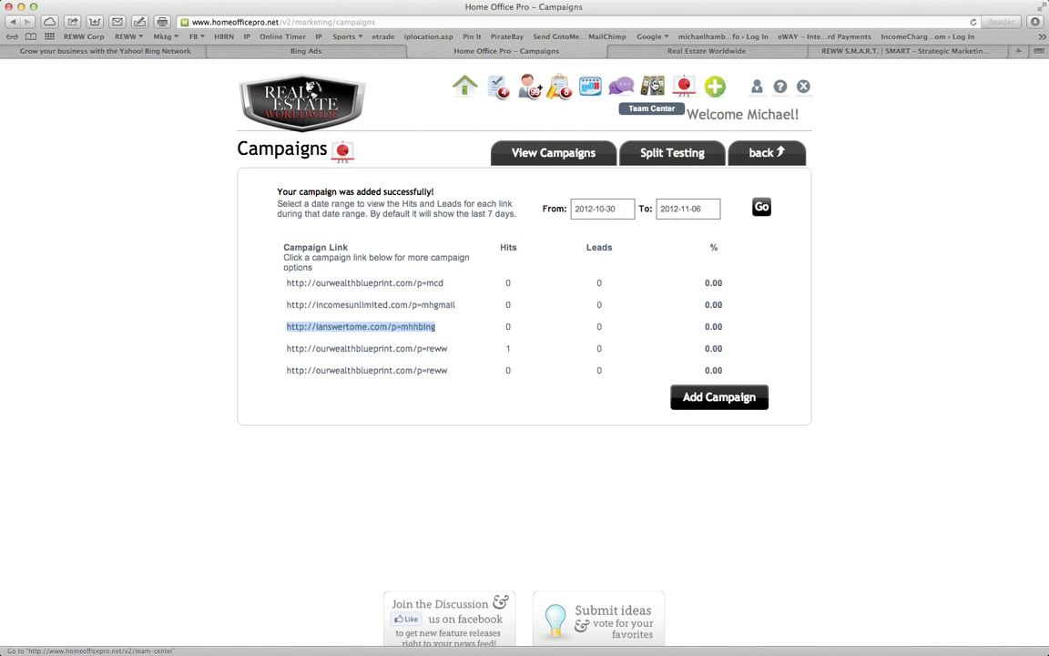
Open Team Center from the Home Office Pro toolbar to see its checklist and reports
click(654, 85)
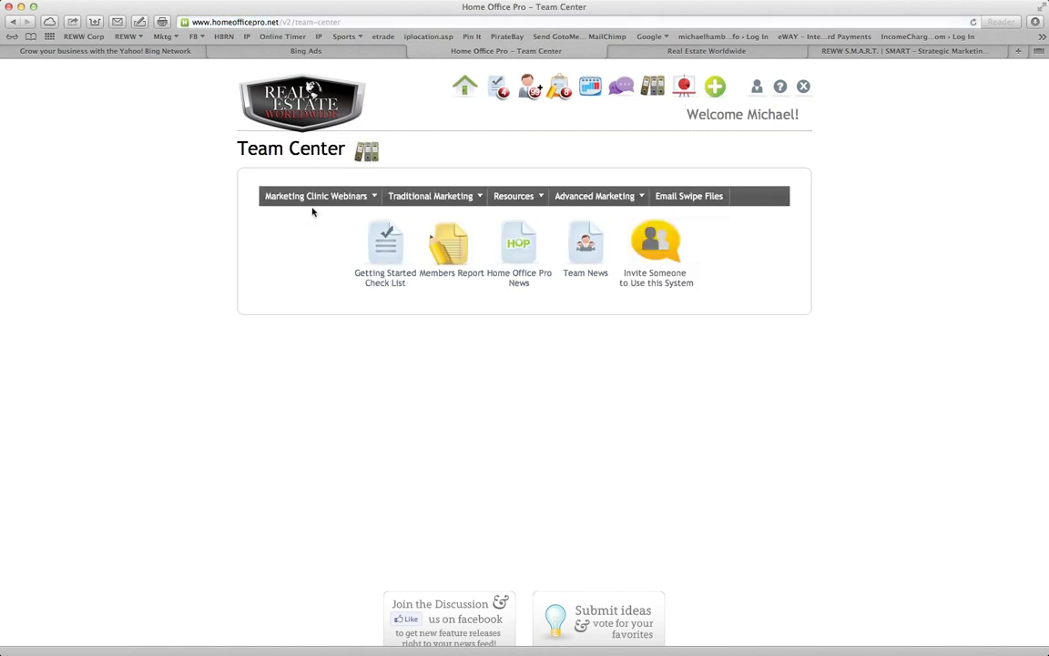
mouse_move(300, 198)
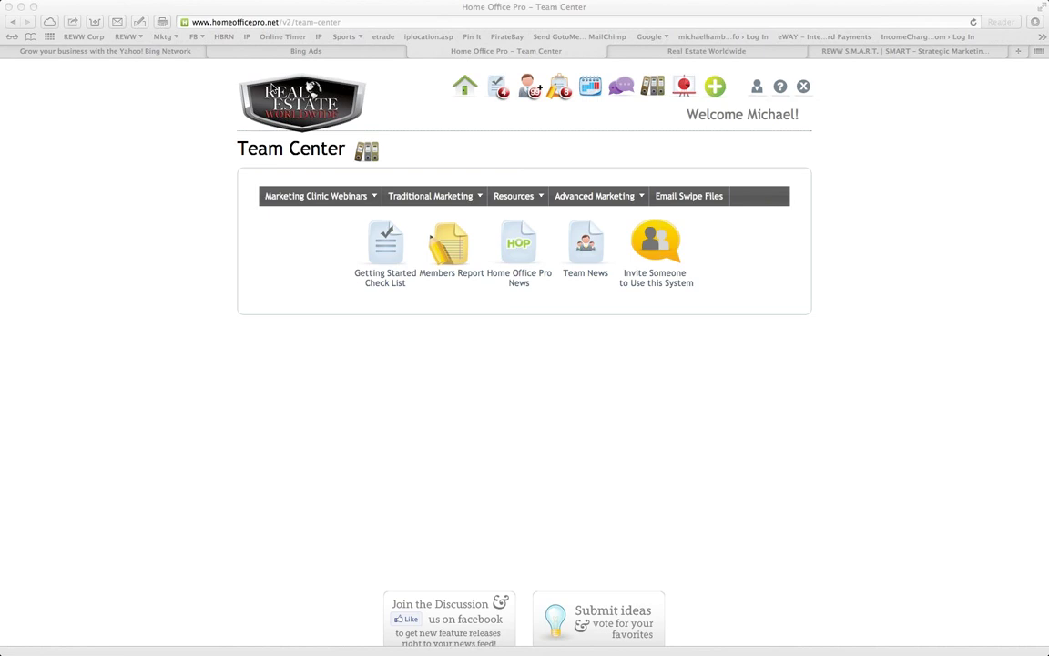
Switch back to the Bing Ads tab showing the Campaign #6 creation form
click(244, 53)
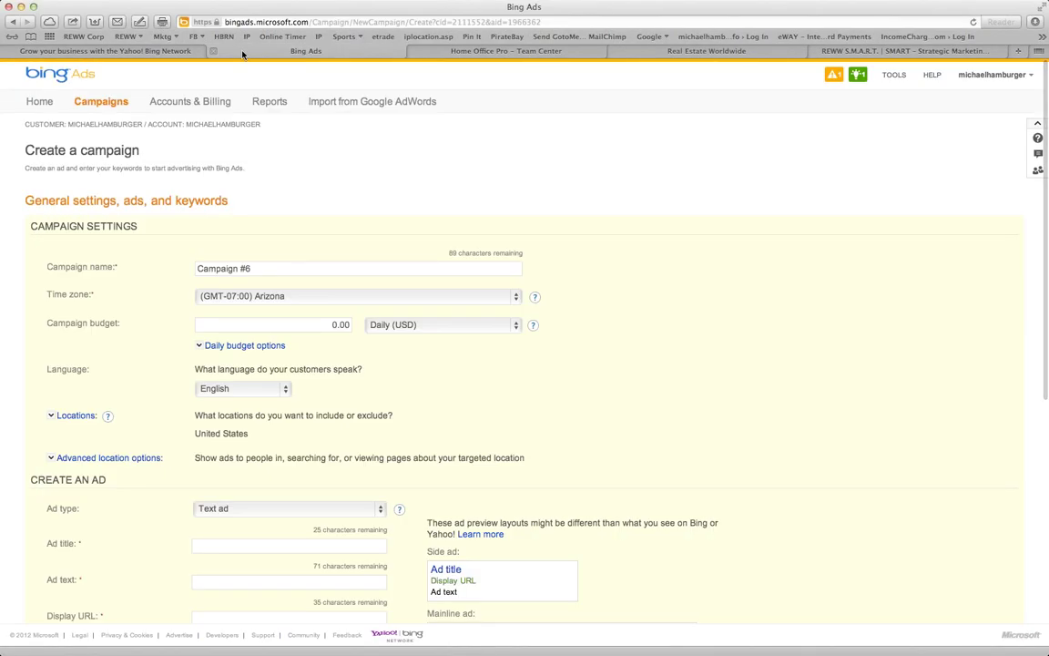